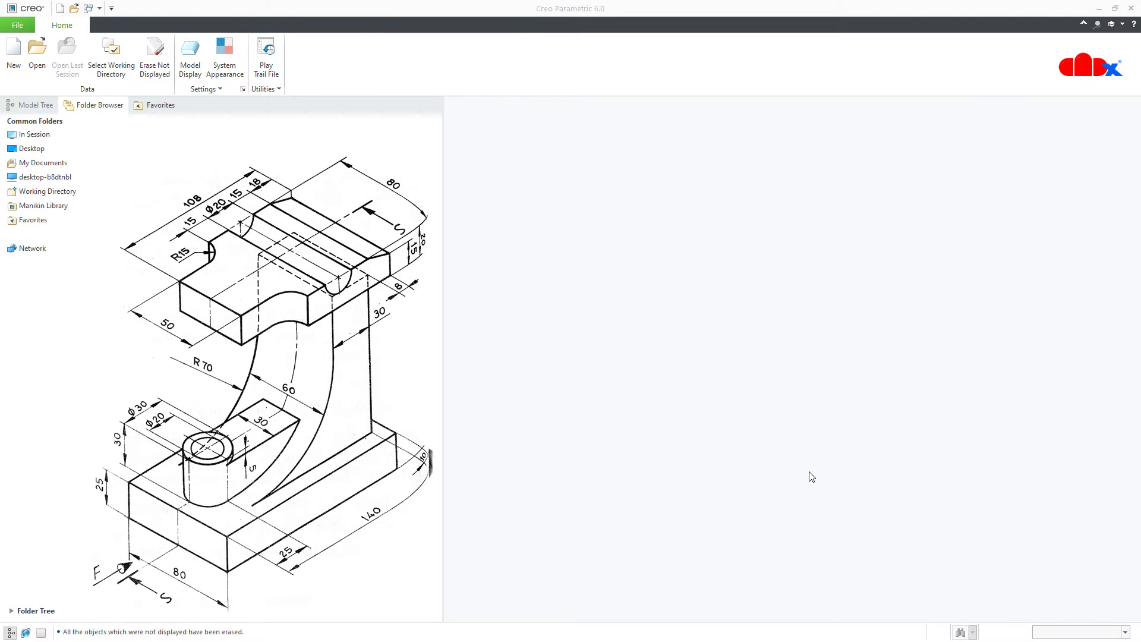
# Create a new solid part with the default template and start an extrusion sketched on the RIGHT plane.
pyautogui.click(13, 60)
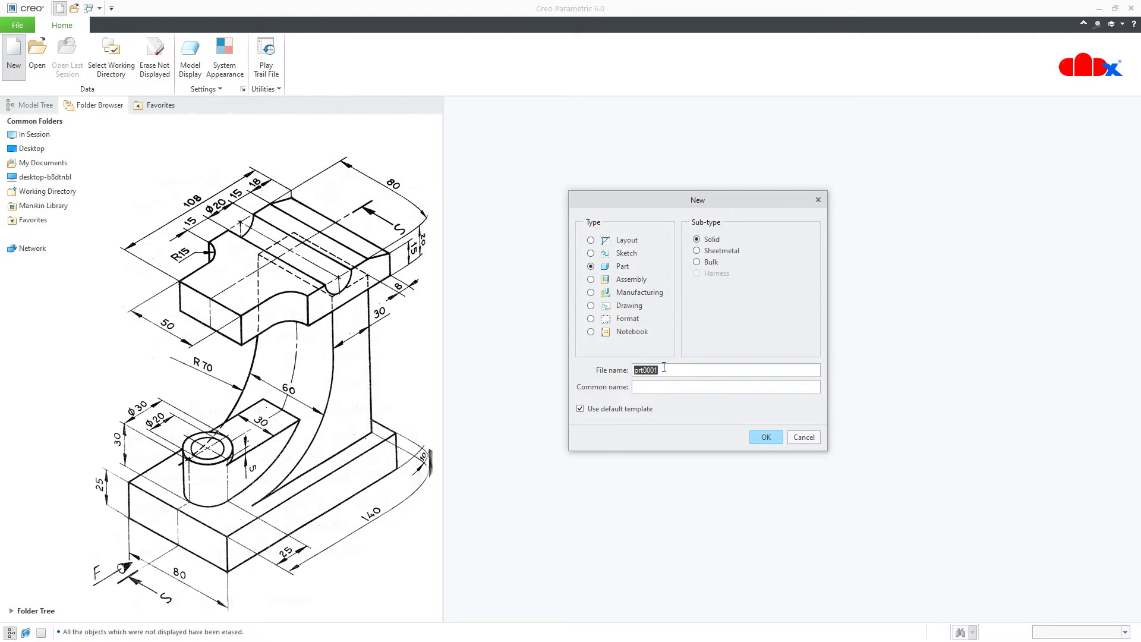
pyautogui.click(766, 438)
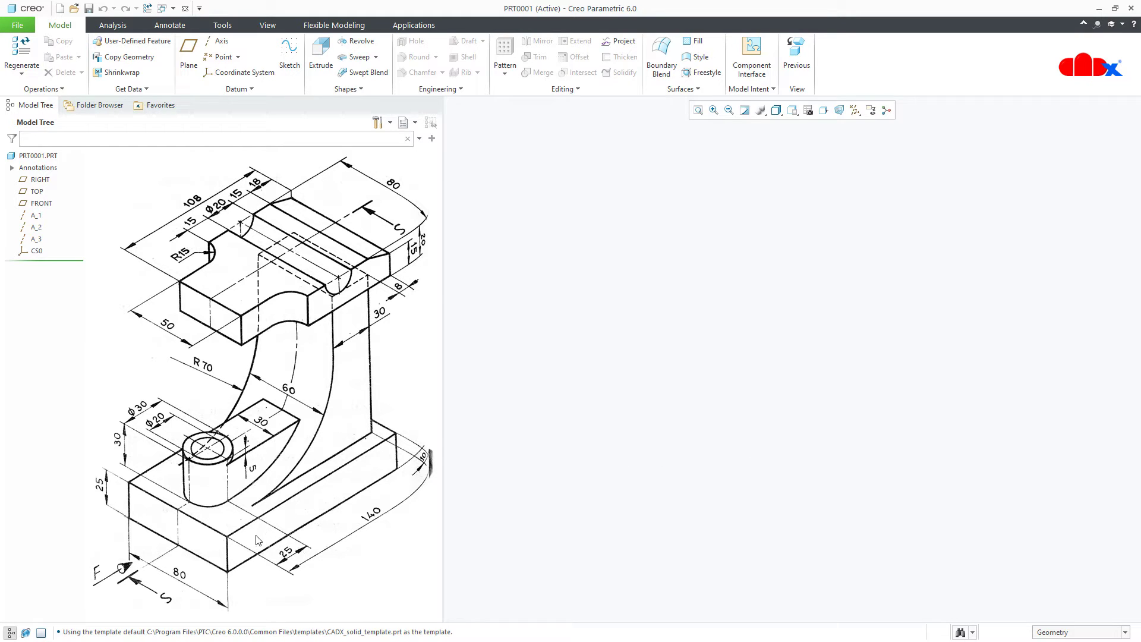
pyautogui.click(326, 63)
pyautogui.click(53, 181)
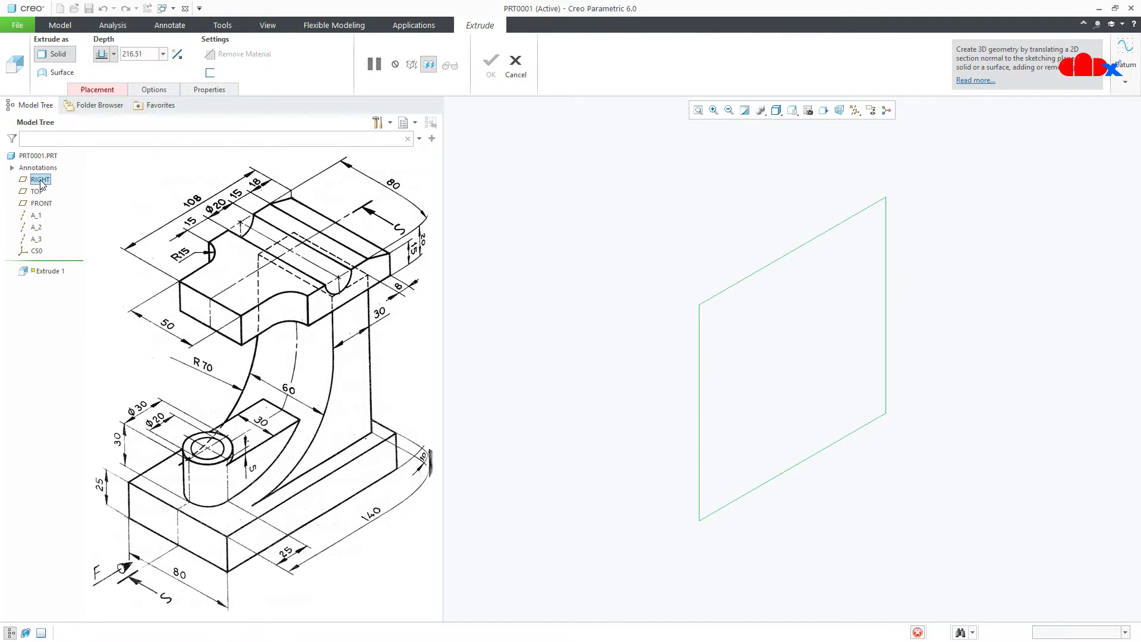
# Sketch a rectangle about 276 wide and 66 high, extending left and up from the intersection of the reference axes.
pyautogui.rightClick(619, 362)
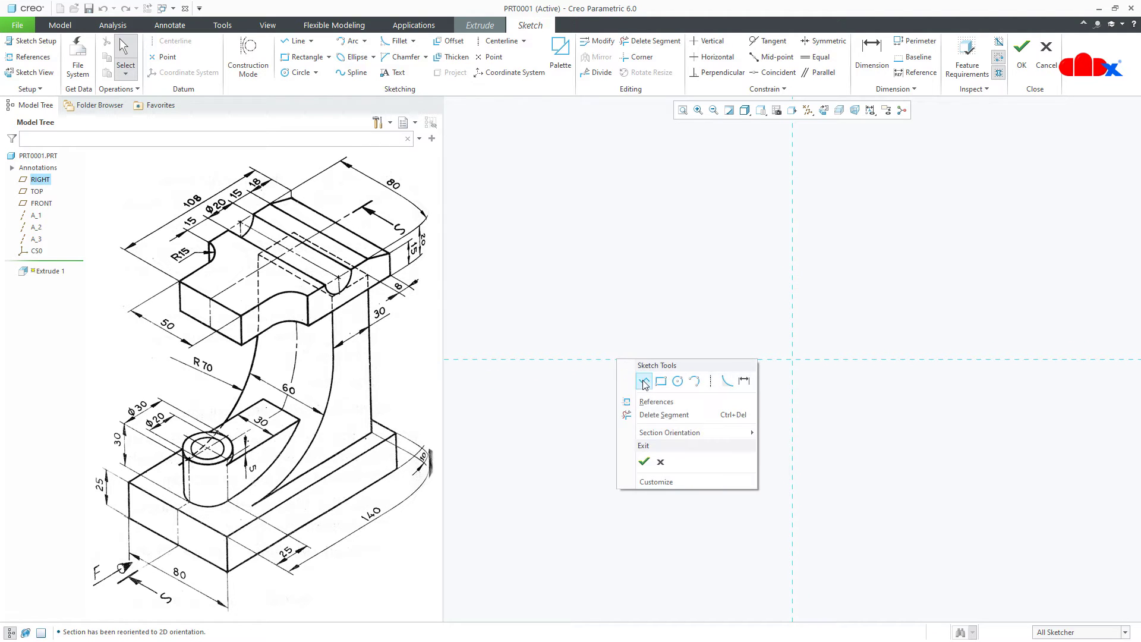
pyautogui.click(661, 381)
pyautogui.click(793, 359)
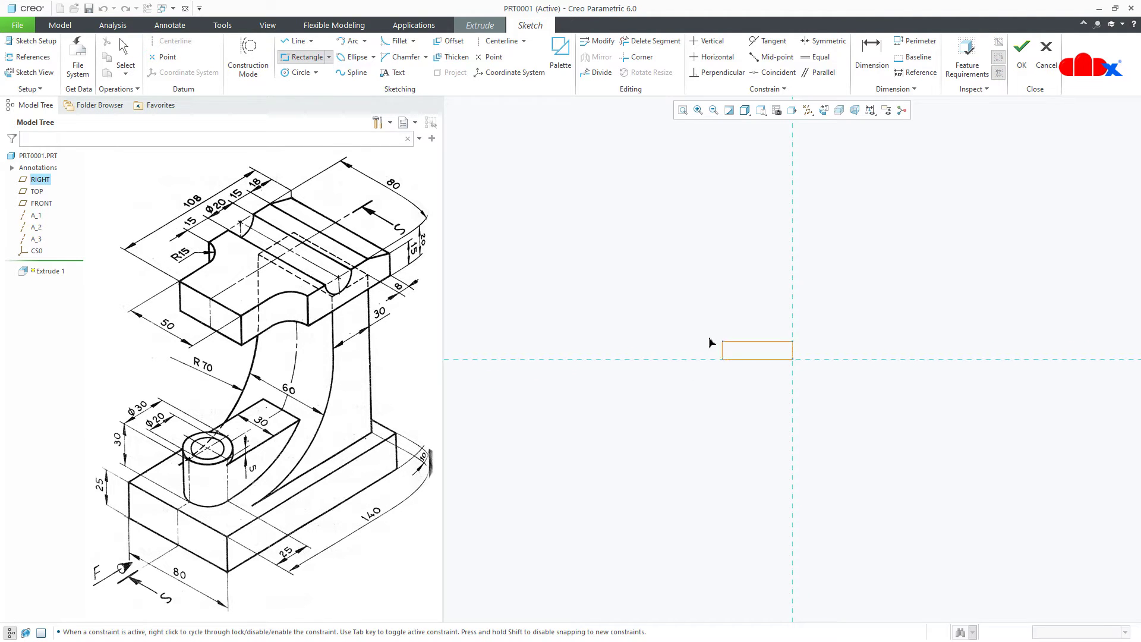
pyautogui.click(565, 305)
pyautogui.middleClick(629, 388)
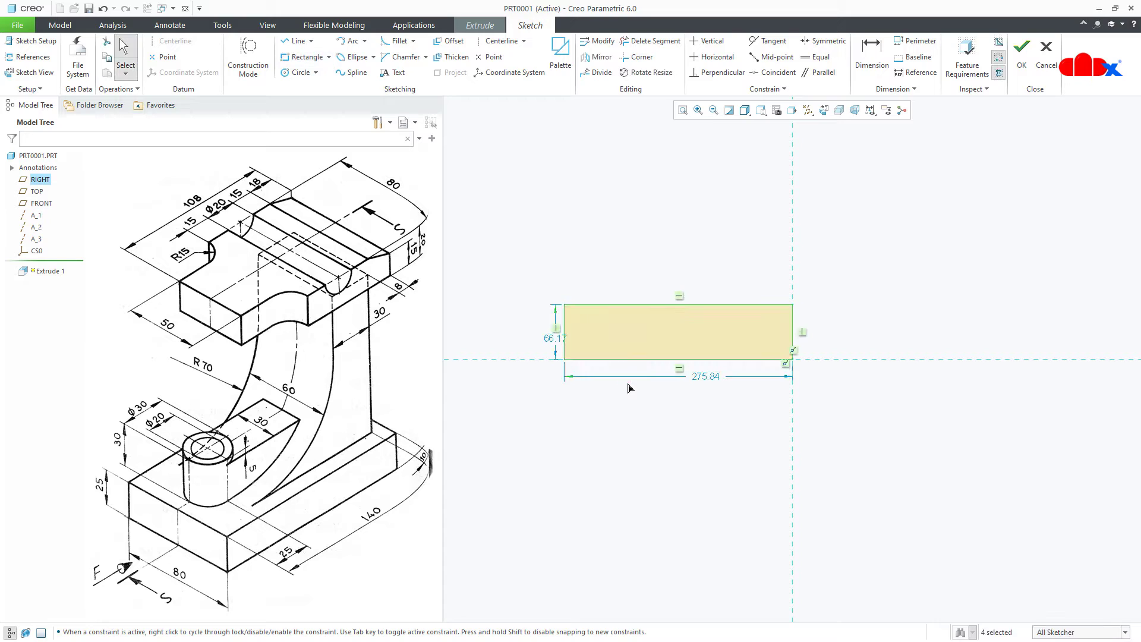
# Set the rectangle's width to 140 and its height to 25.
pyautogui.doubleClick(704, 380)
pyautogui.write('140')
pyautogui.press('Return')
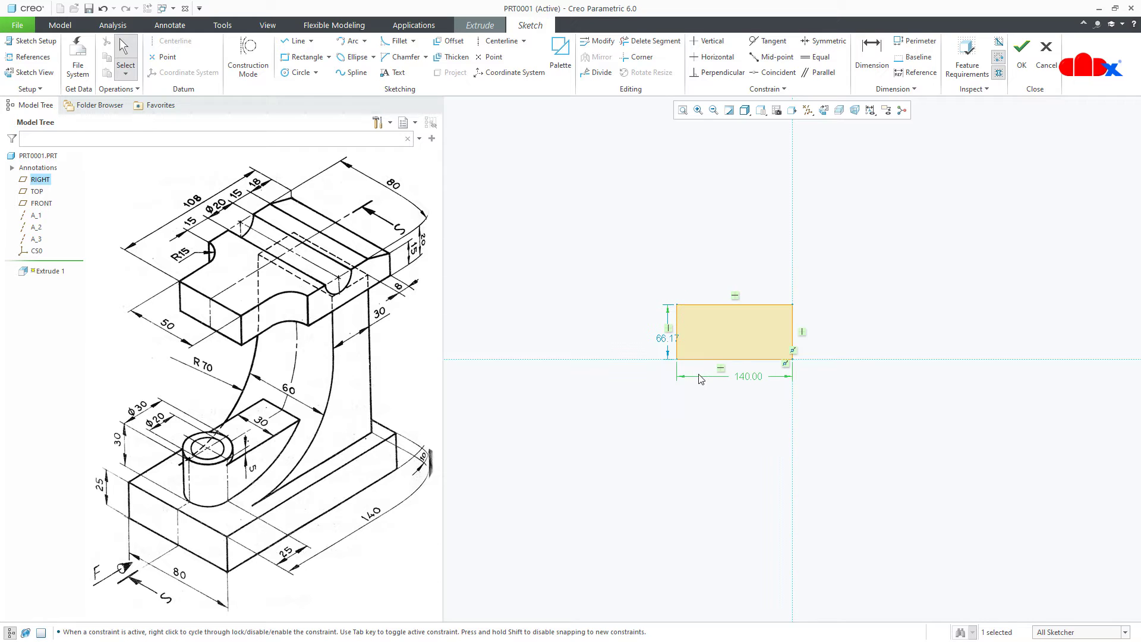
pyautogui.doubleClick(669, 345)
pyautogui.write('25')
pyautogui.press('Return')
# Finish the sketch and extrude the rectangle 80 deep, symmetric about the sketch plane.
pyautogui.rightClick(669, 345)
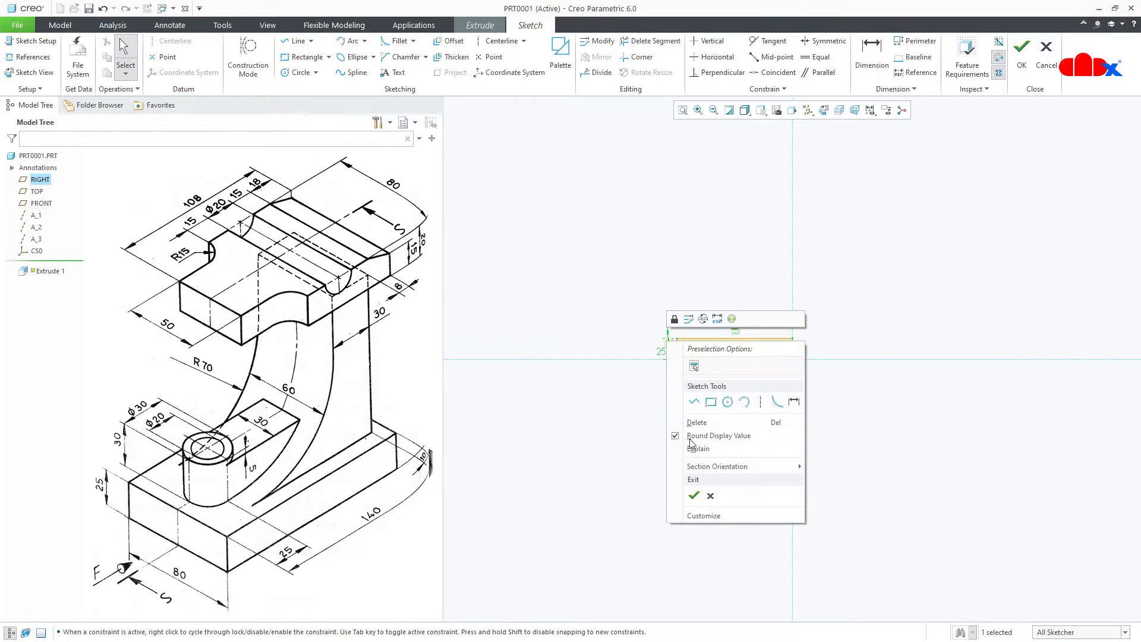
pyautogui.click(696, 498)
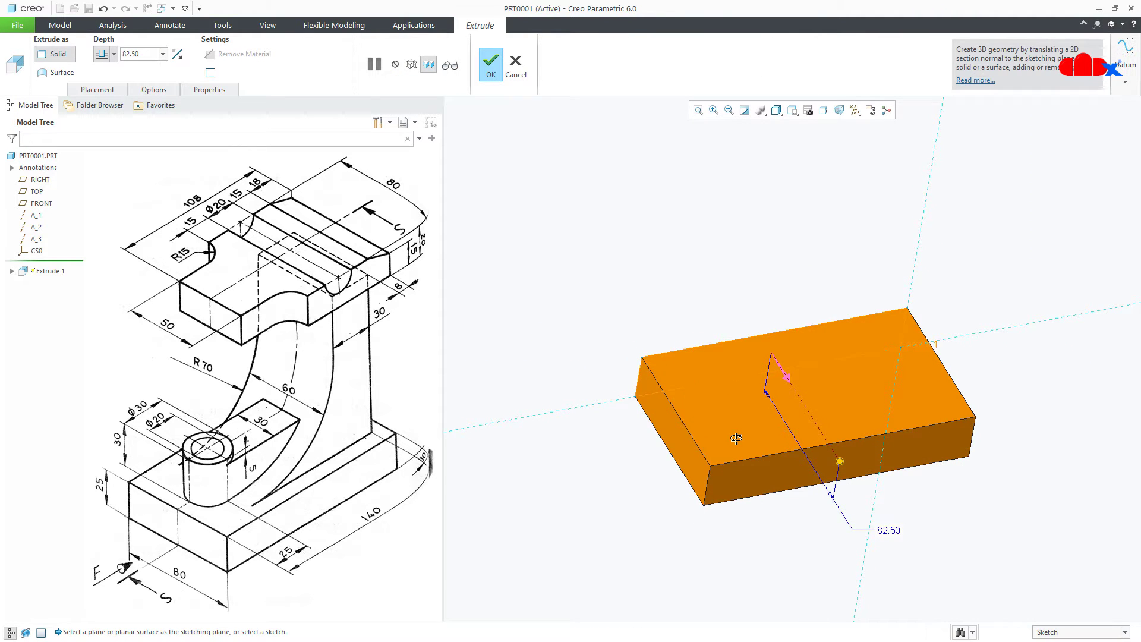
pyautogui.doubleClick(886, 530)
pyautogui.write('80')
pyautogui.press('Return')
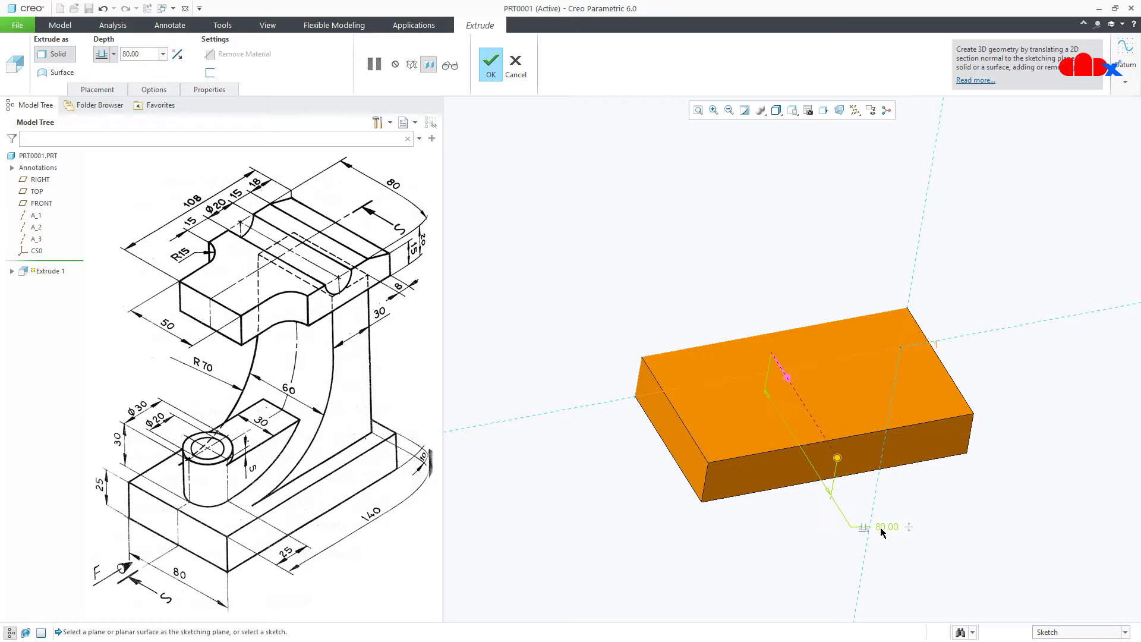
pyautogui.click(114, 54)
pyautogui.click(102, 90)
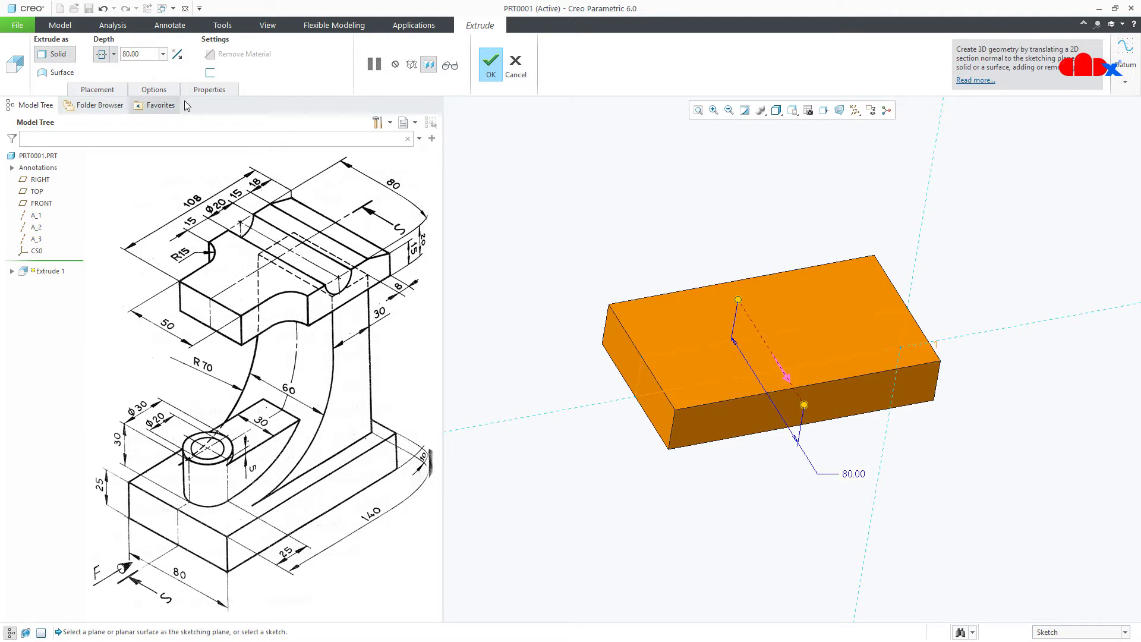
pyautogui.click(491, 65)
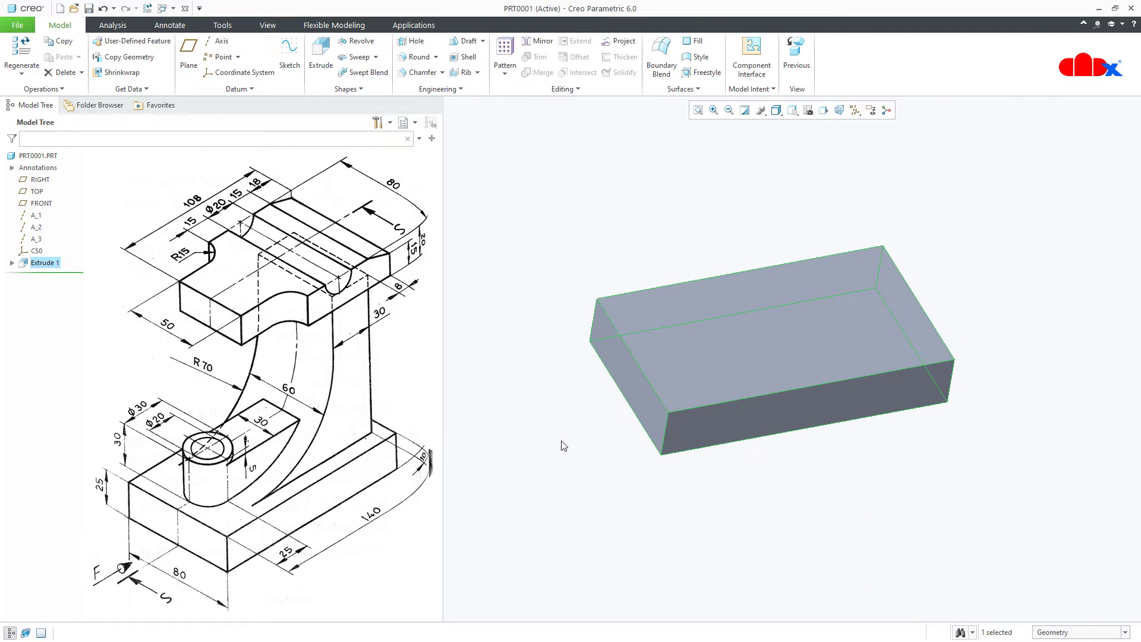
# Start a second extrusion sketch on the previously used sketch plane and add the base block's top surface as a reference.
pyautogui.hotkey('ctrl', 'd')
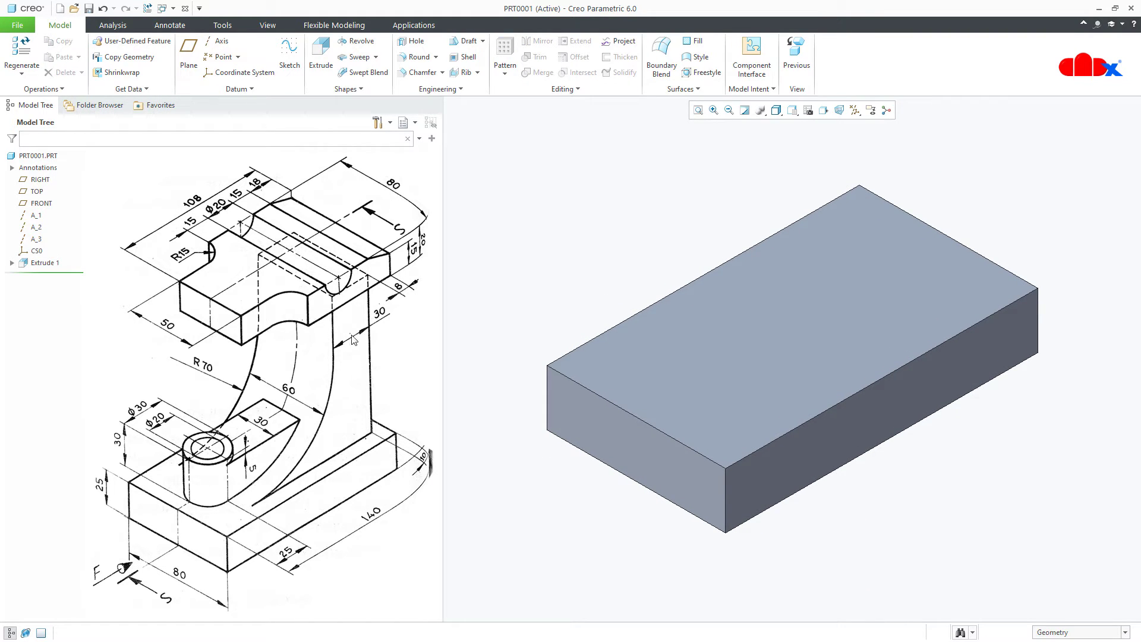
pyautogui.click(321, 59)
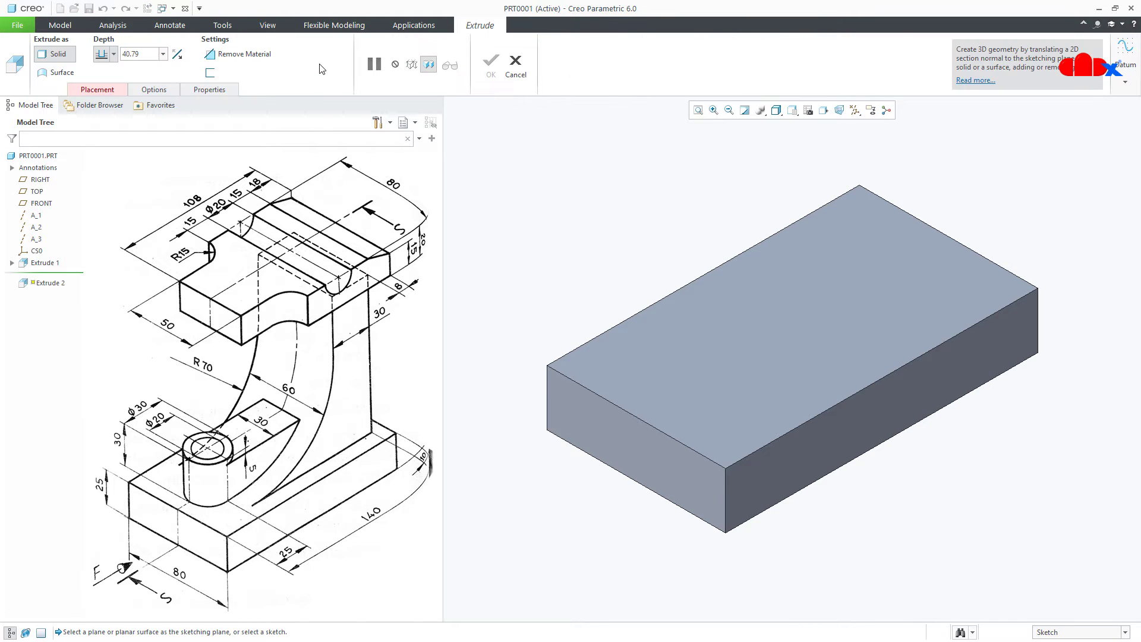
pyautogui.click(525, 289)
pyautogui.click(532, 250)
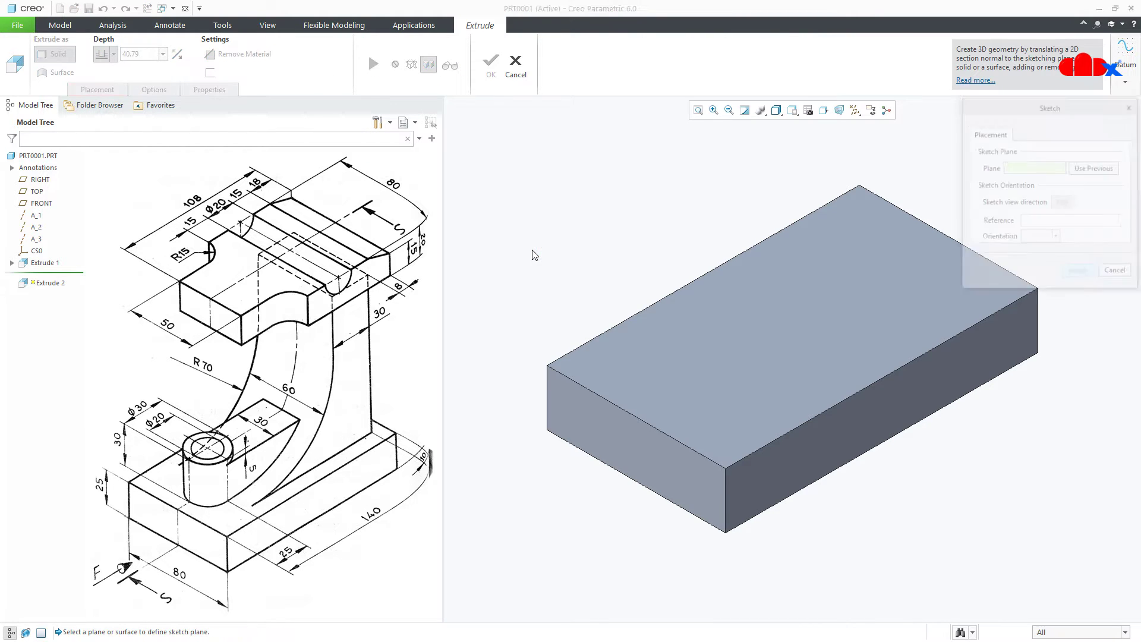
pyautogui.click(1076, 171)
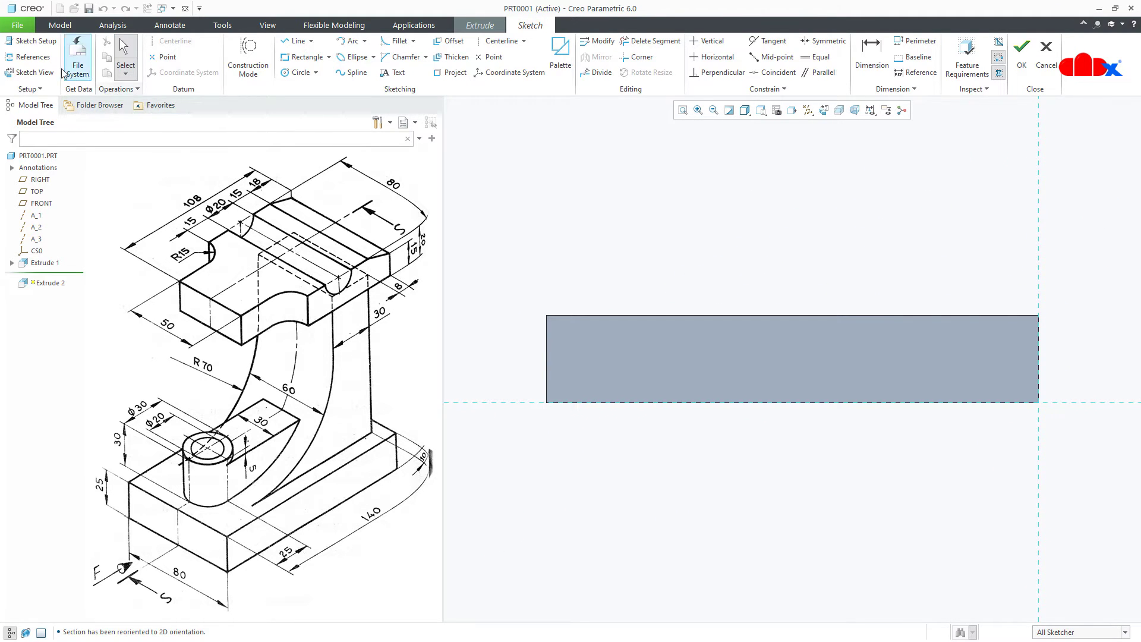
pyautogui.click(28, 56)
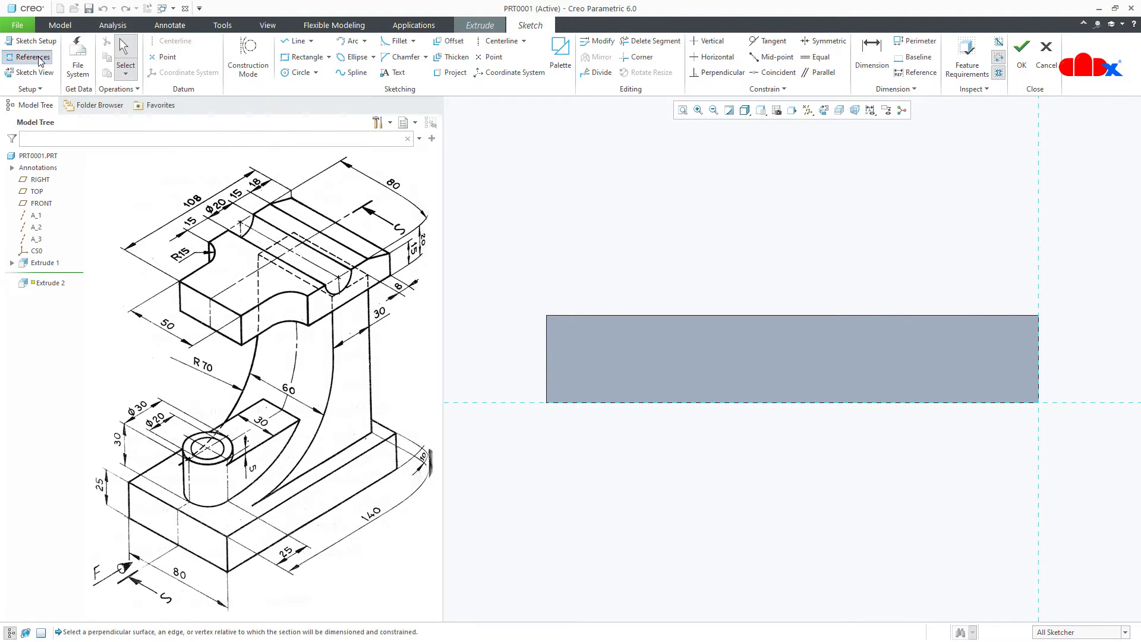
pyautogui.click(612, 317)
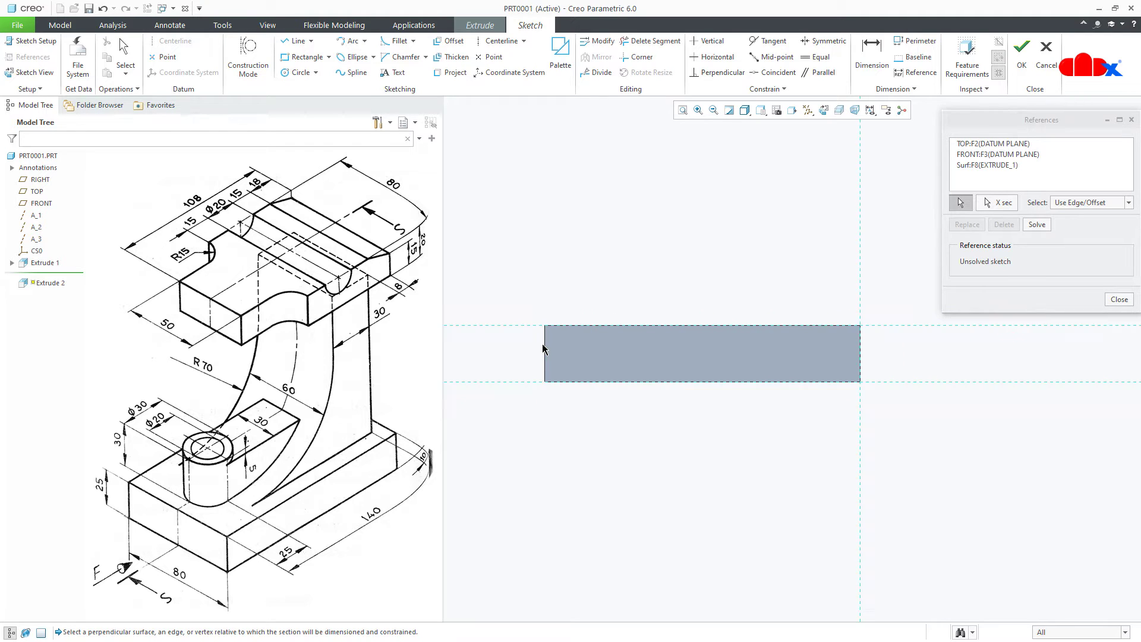
pyautogui.middleClick(588, 344)
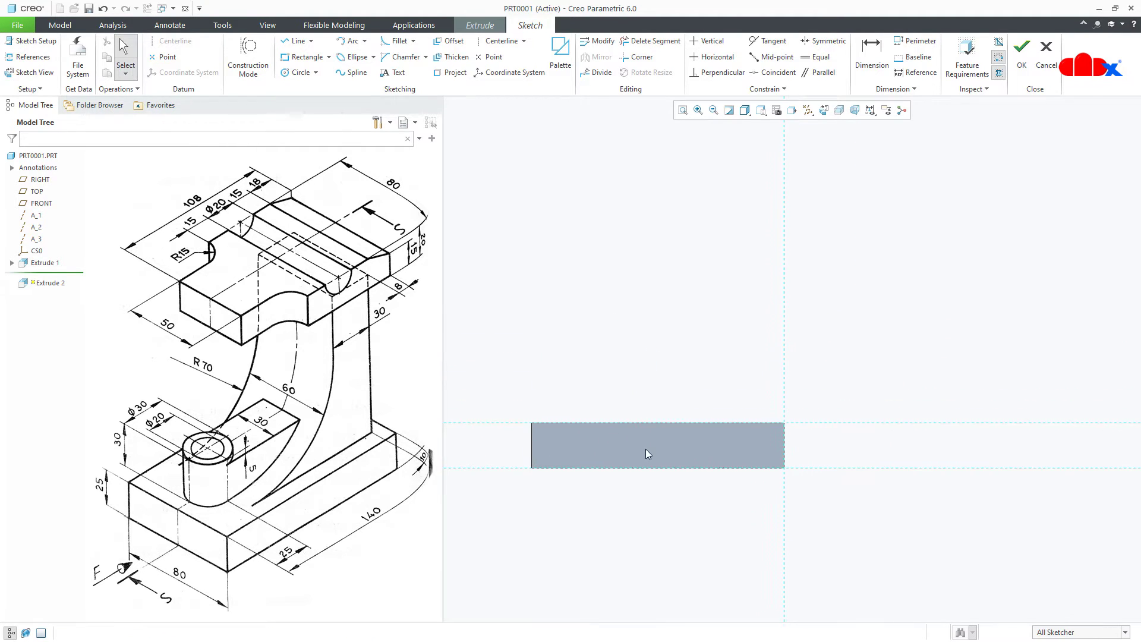
# Sketch an arc of about radius 40 that starts on the base's top edge and curves up to the right.
pyautogui.rightClick(647, 450)
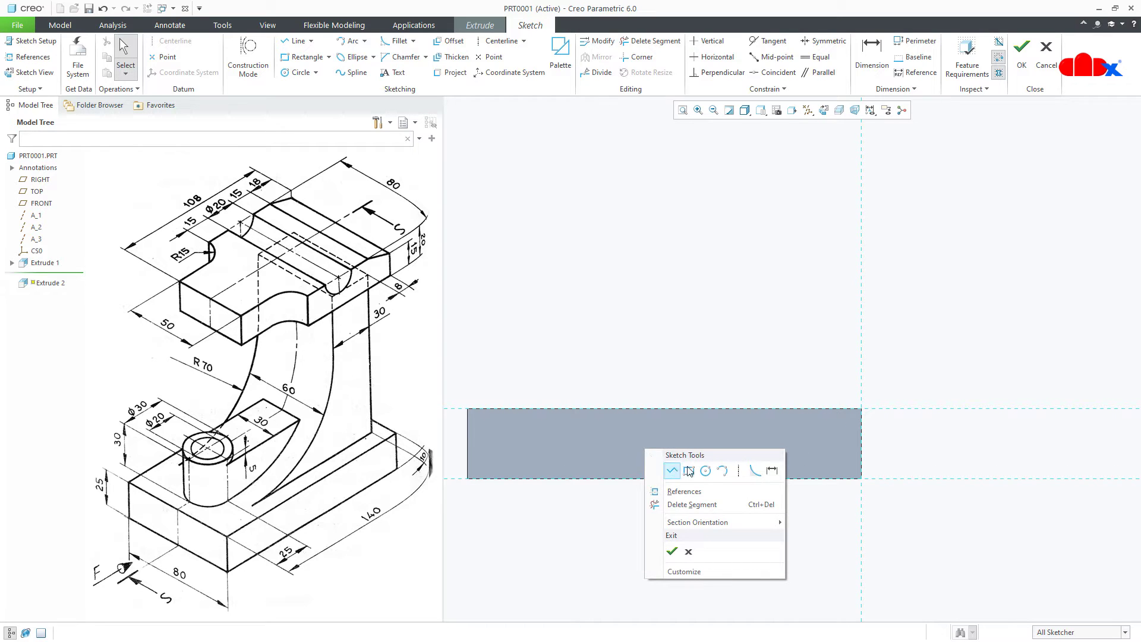
pyautogui.click(723, 471)
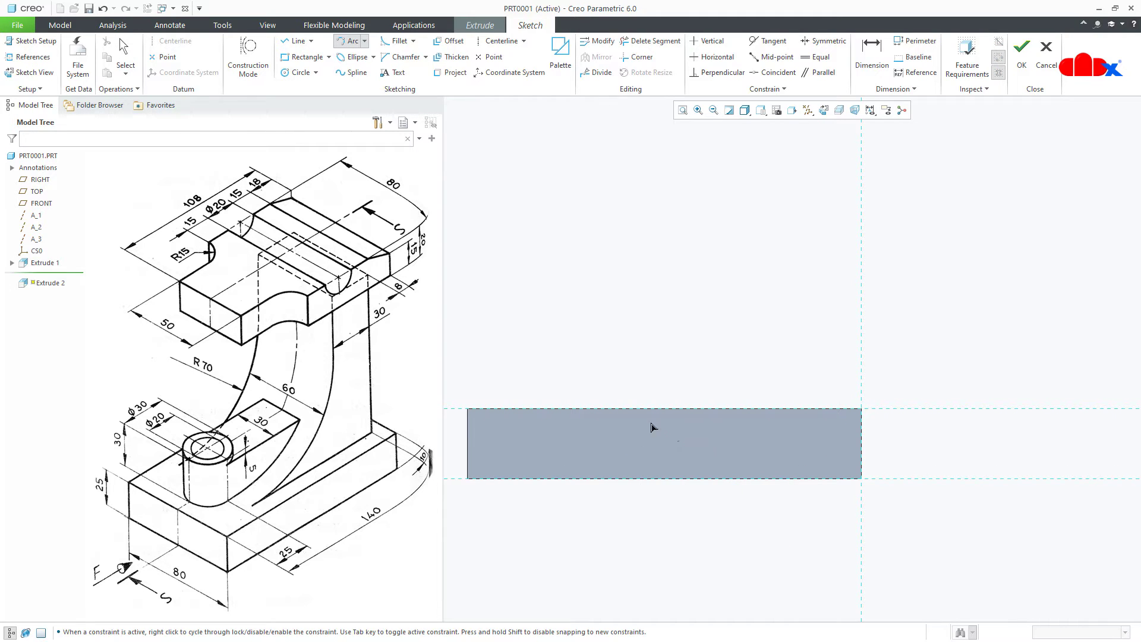
pyautogui.click(599, 408)
pyautogui.click(714, 302)
pyautogui.click(707, 370)
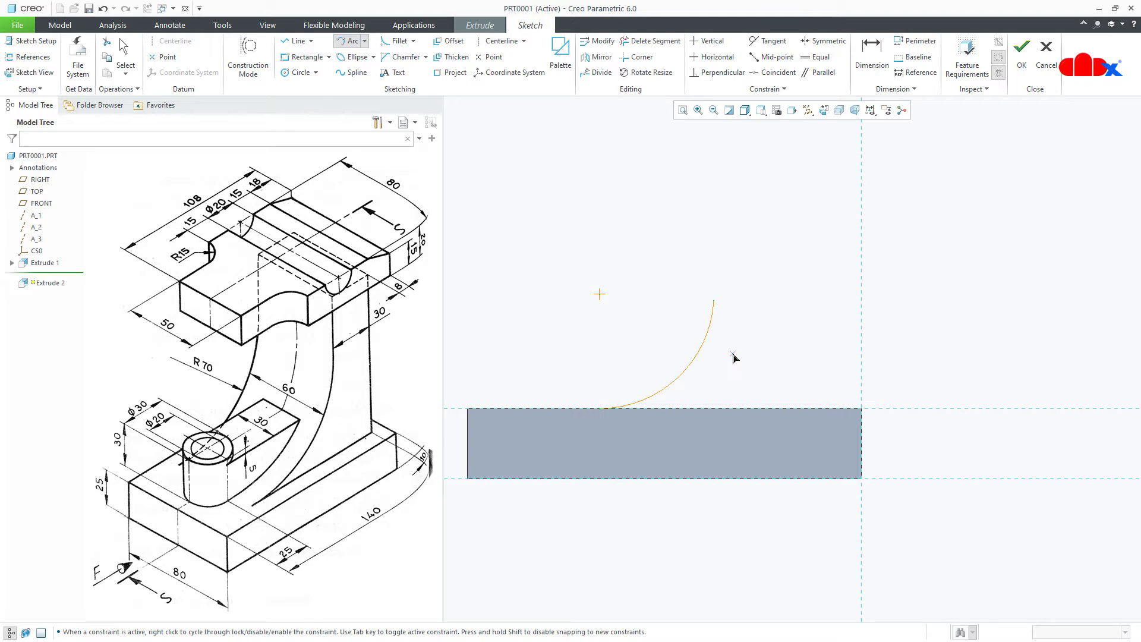
pyautogui.middleClick(735, 358)
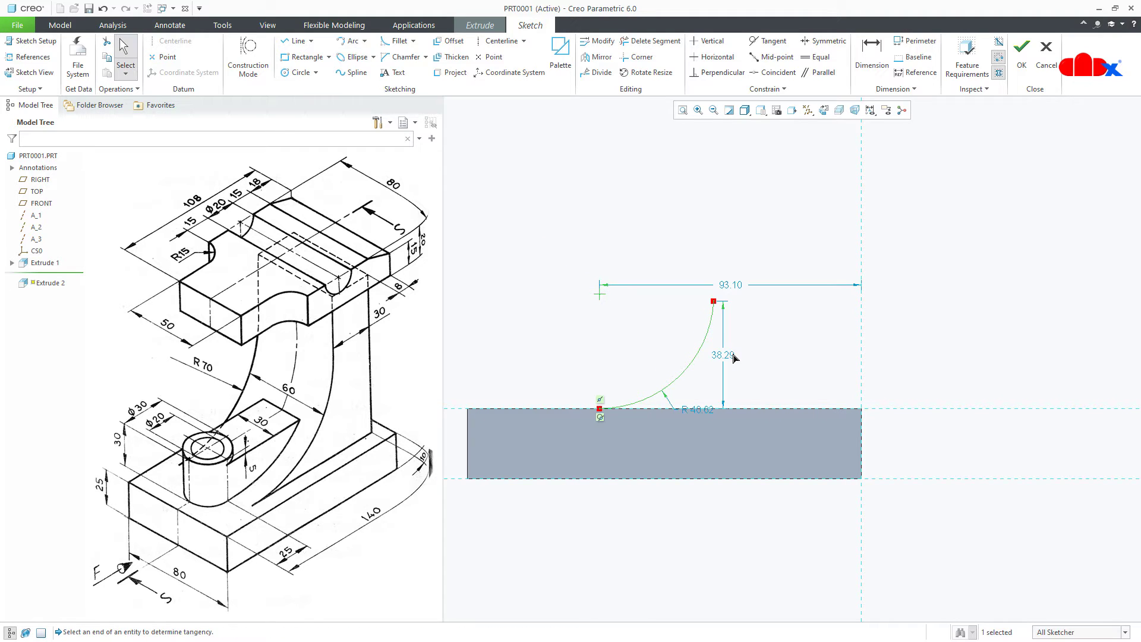
# Constrain the arc's upper endpoint to be horizontally aligned with its center.
pyautogui.click(718, 60)
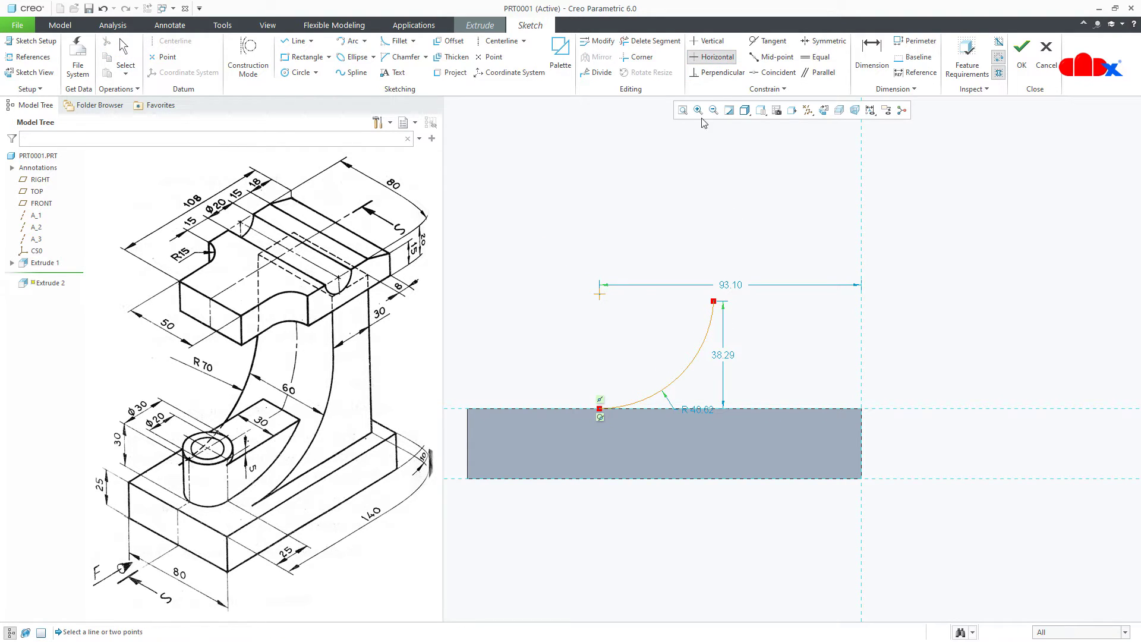
pyautogui.click(714, 301)
pyautogui.middleClick(762, 314)
# Close the upright's profile with lines from the arc's upper end to its start, about 39 wide at the top and 84 high.
pyautogui.rightClick(762, 313)
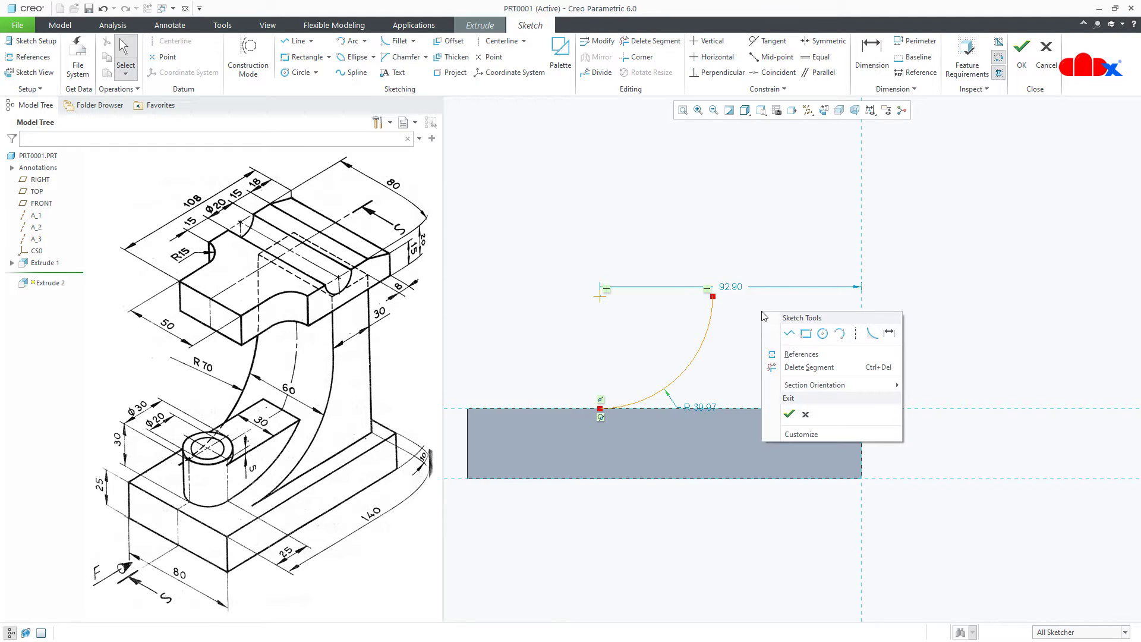
pyautogui.click(788, 336)
pyautogui.click(713, 295)
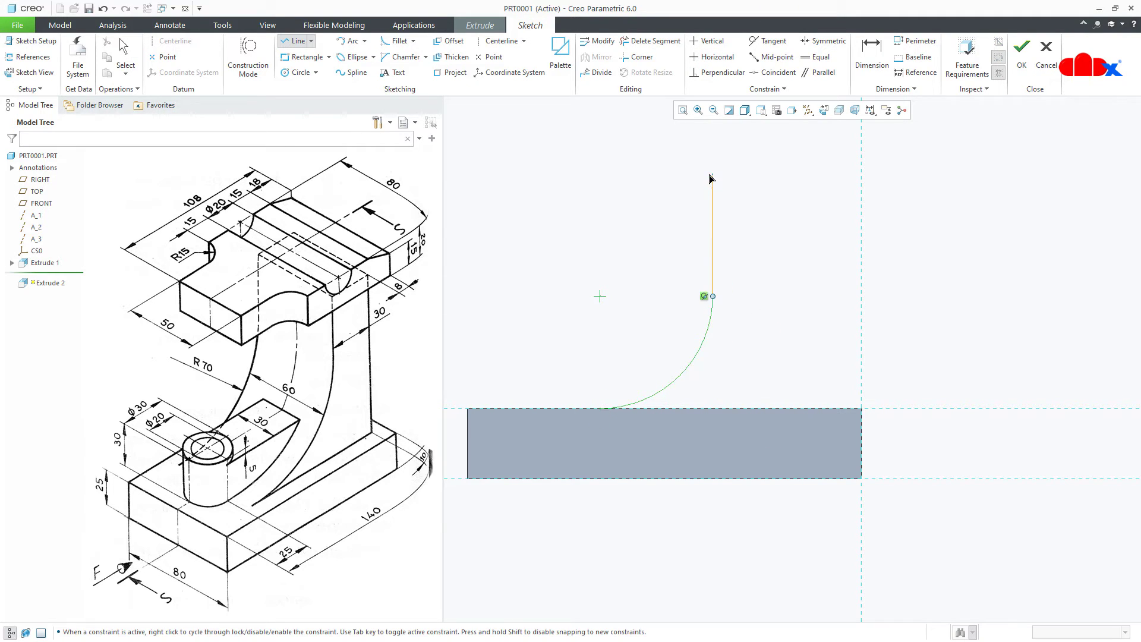
pyautogui.click(713, 173)
pyautogui.click(822, 172)
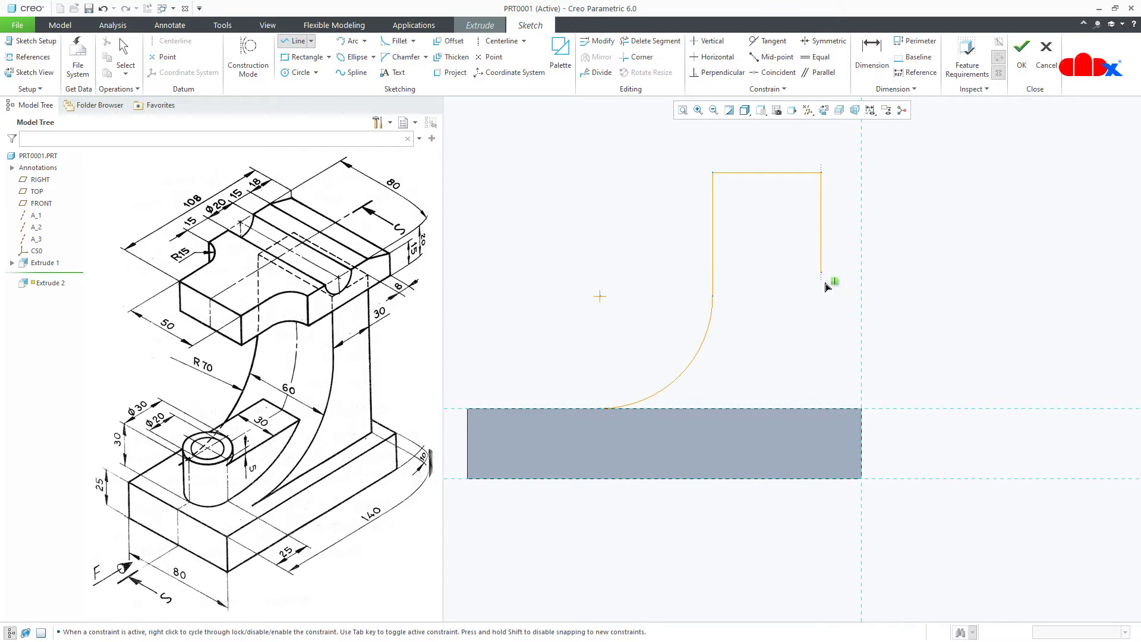
pyautogui.click(822, 409)
pyautogui.click(605, 409)
pyautogui.middleClick(678, 443)
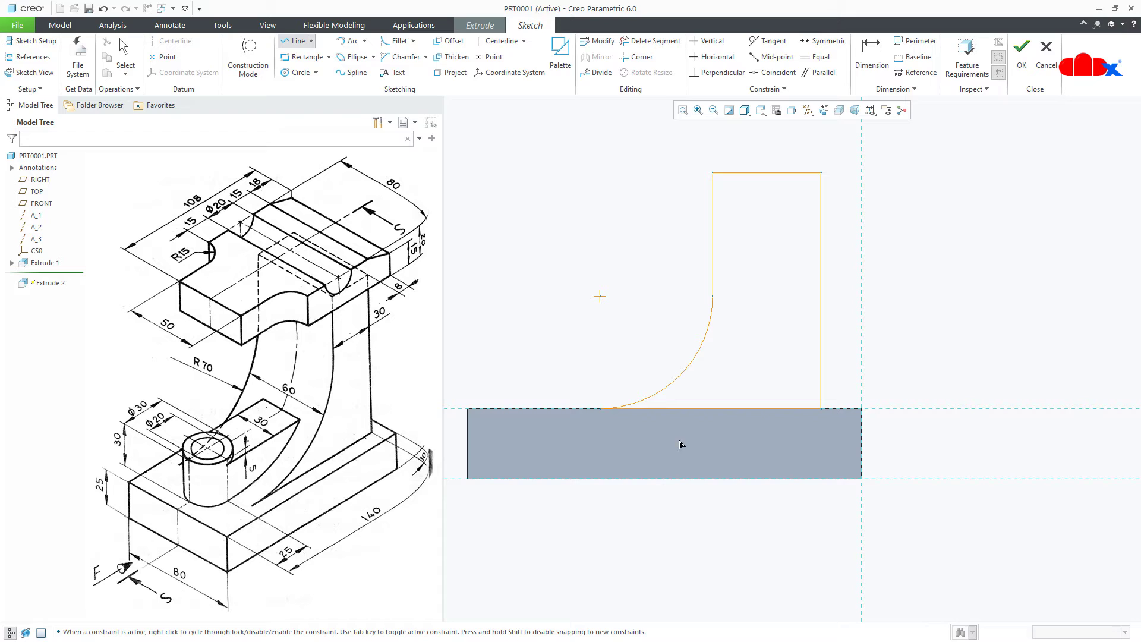
pyautogui.middleClick(721, 453)
# Dimension the profile's straight back edge 10 from the base's end and set the profile's height to 110.
pyautogui.rightClick(718, 453)
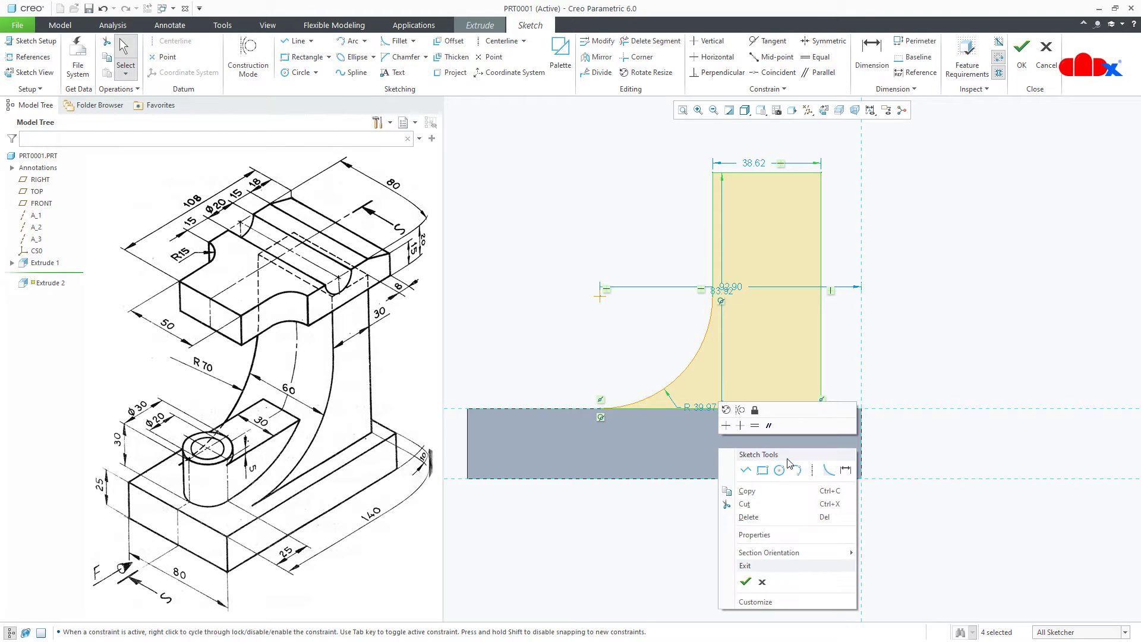
pyautogui.click(847, 466)
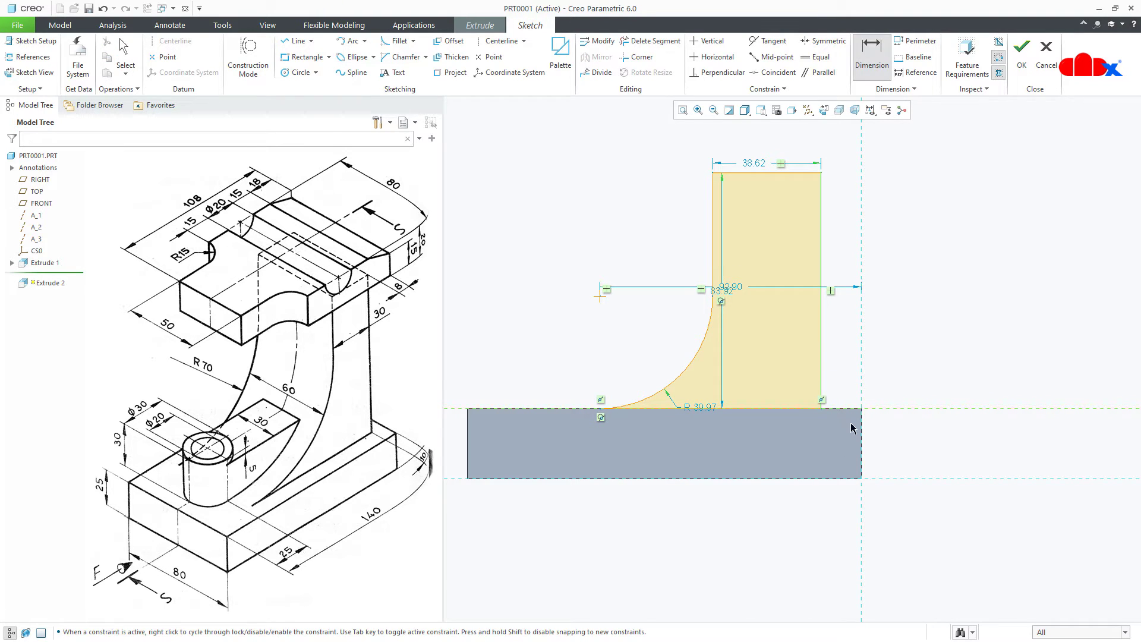
pyautogui.click(862, 443)
pyautogui.middleClick(841, 435)
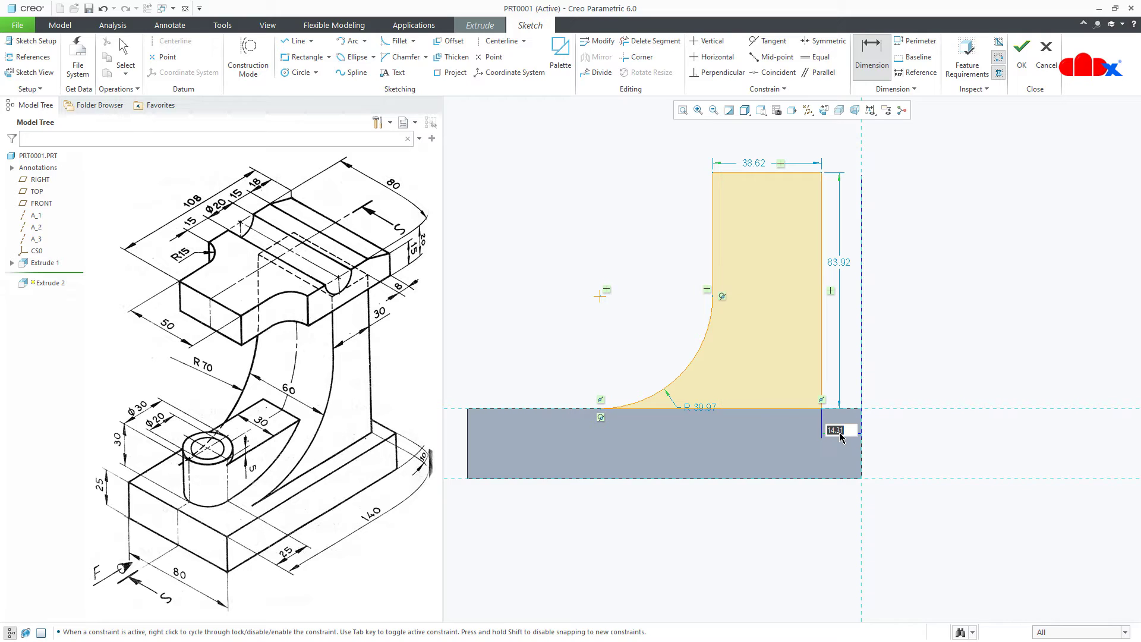
pyautogui.write('10')
pyautogui.press('Return')
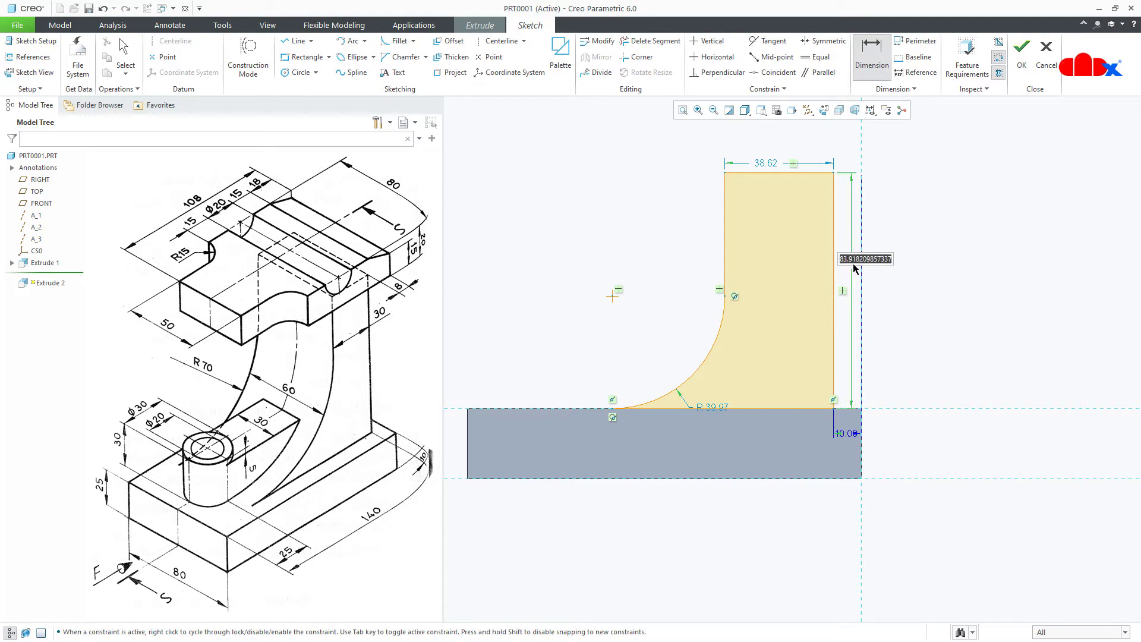
pyautogui.write('110')
pyautogui.press('Return')
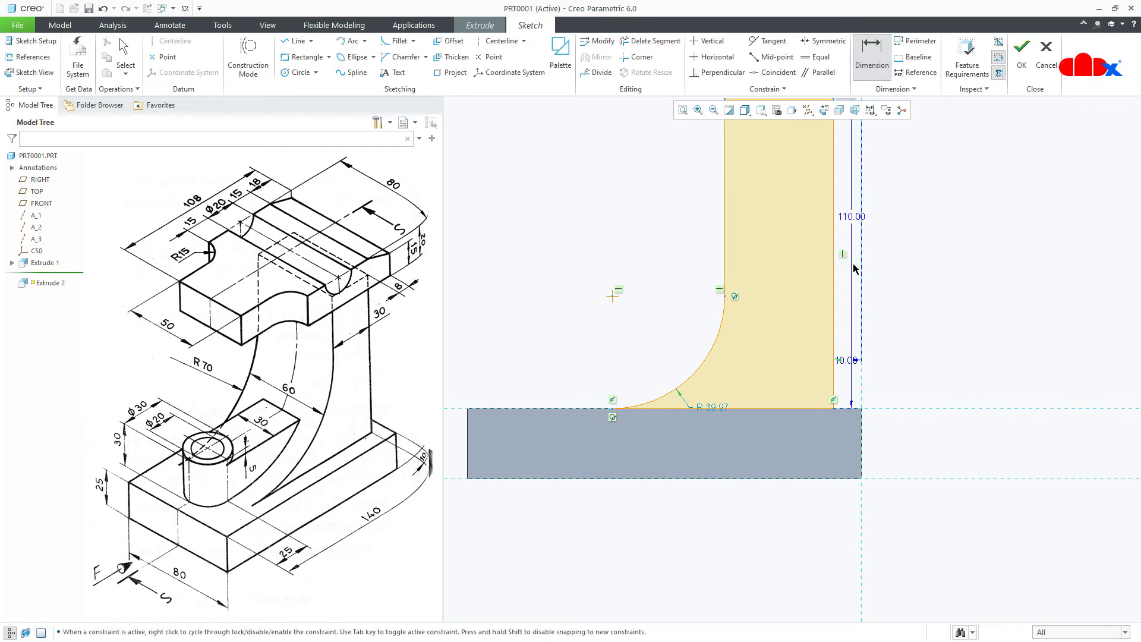
# Set the upright profile's top width to 30 and its arc radius to 70.
pyautogui.scroll(-3, 800, 437)
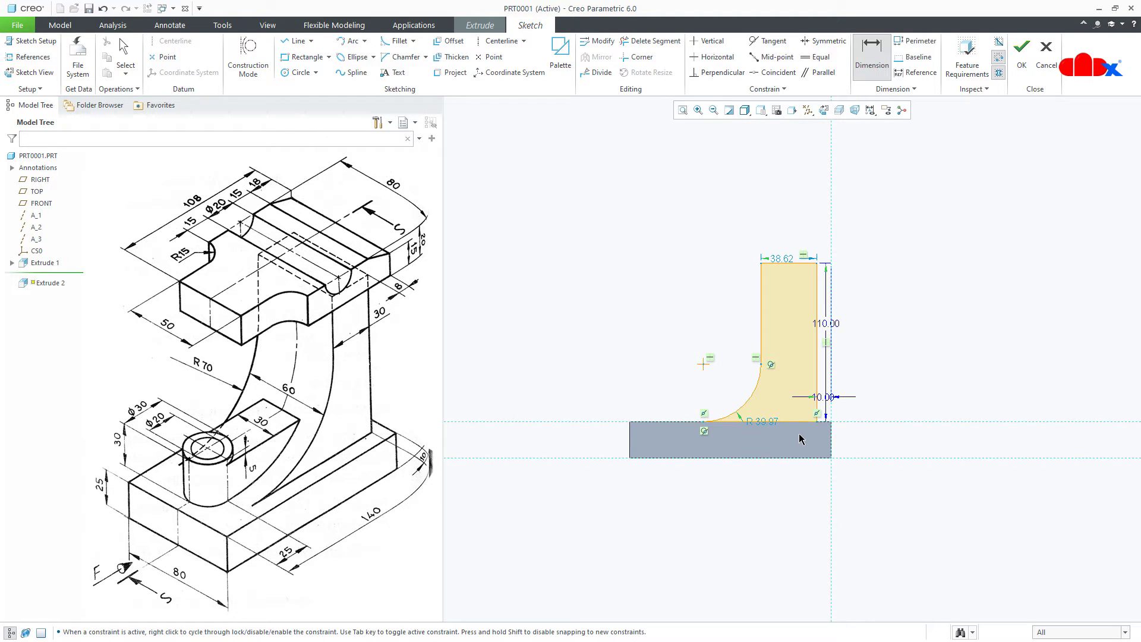
pyautogui.middleClick(790, 261)
pyautogui.doubleClick(789, 260)
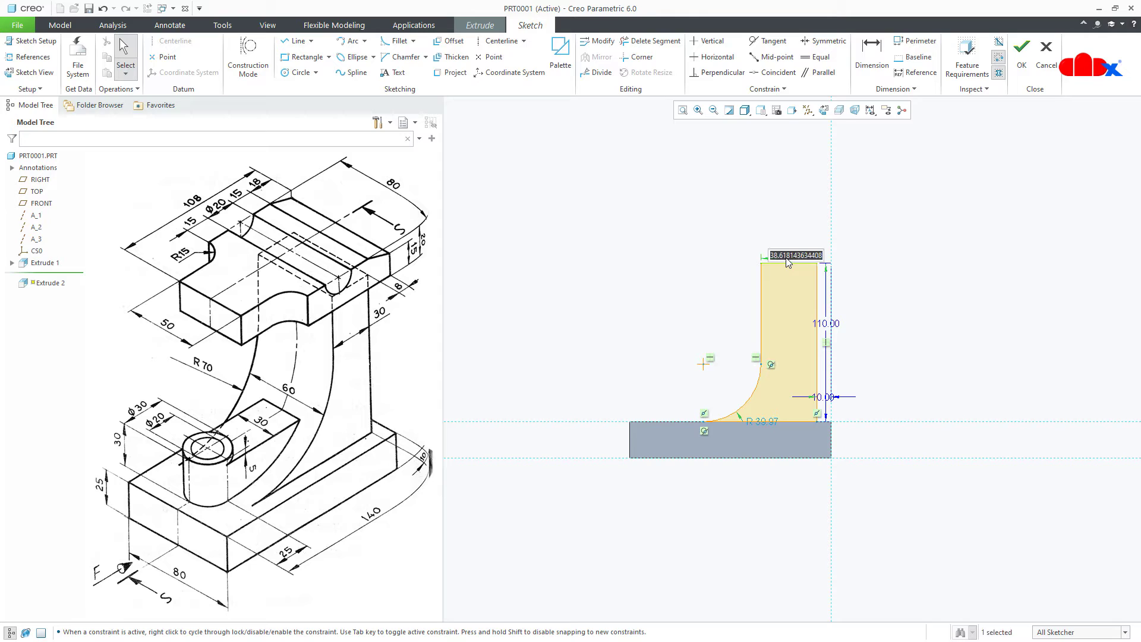
pyautogui.press('Return')
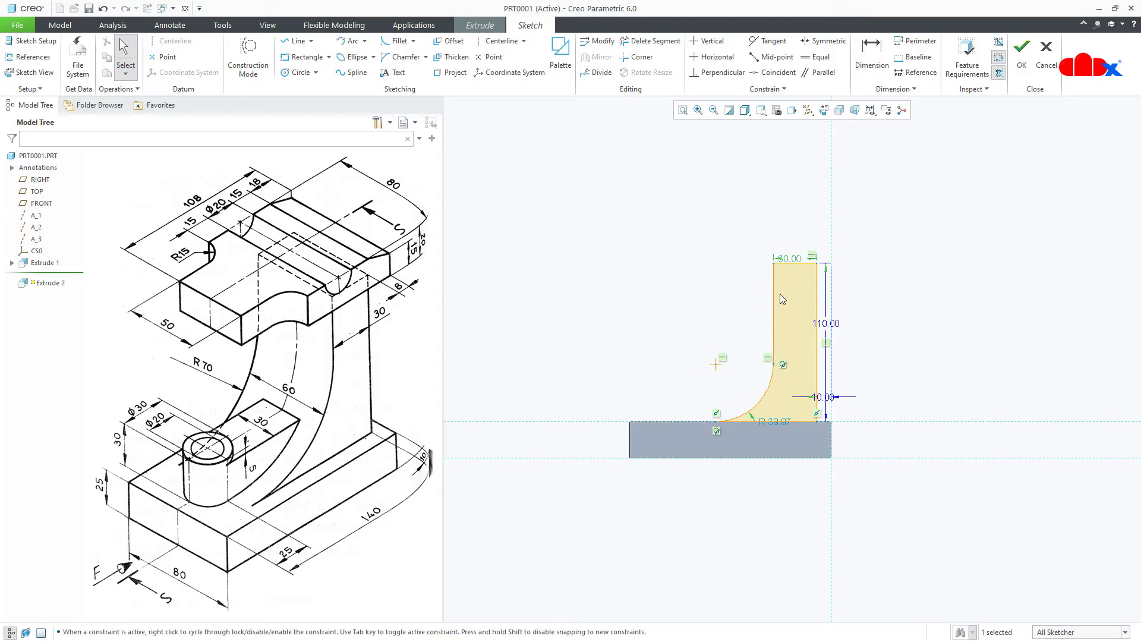
pyautogui.doubleClick(775, 422)
pyautogui.write('70')
pyautogui.press('Return')
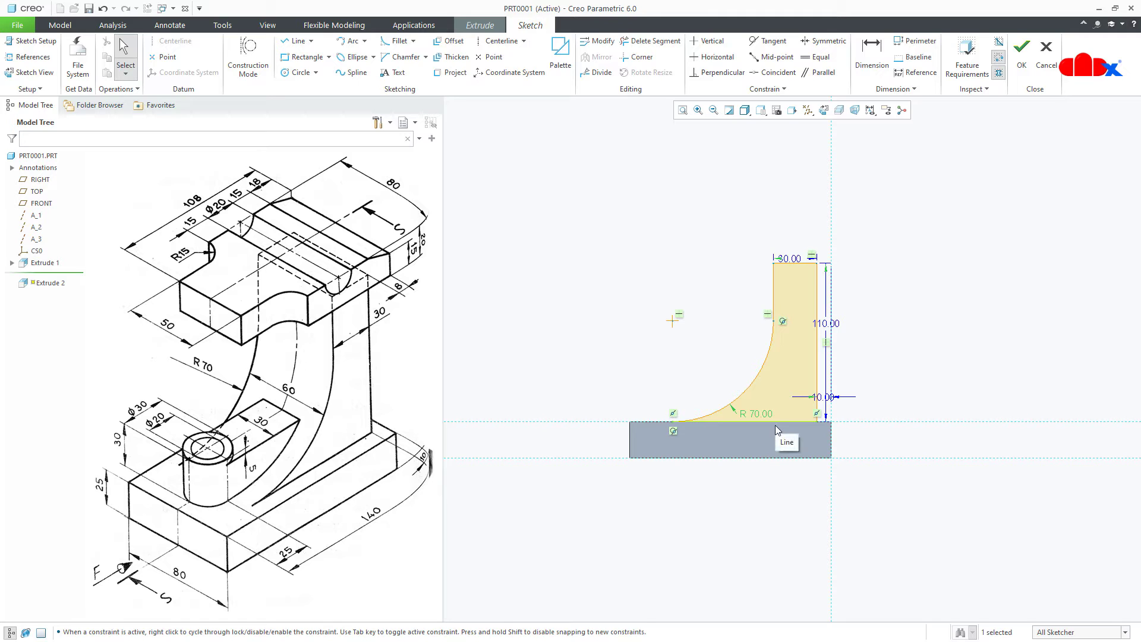
# Finish the profile sketch and extrude it 60 deep, symmetric about the sketch plane.
pyautogui.rightClick(768, 487)
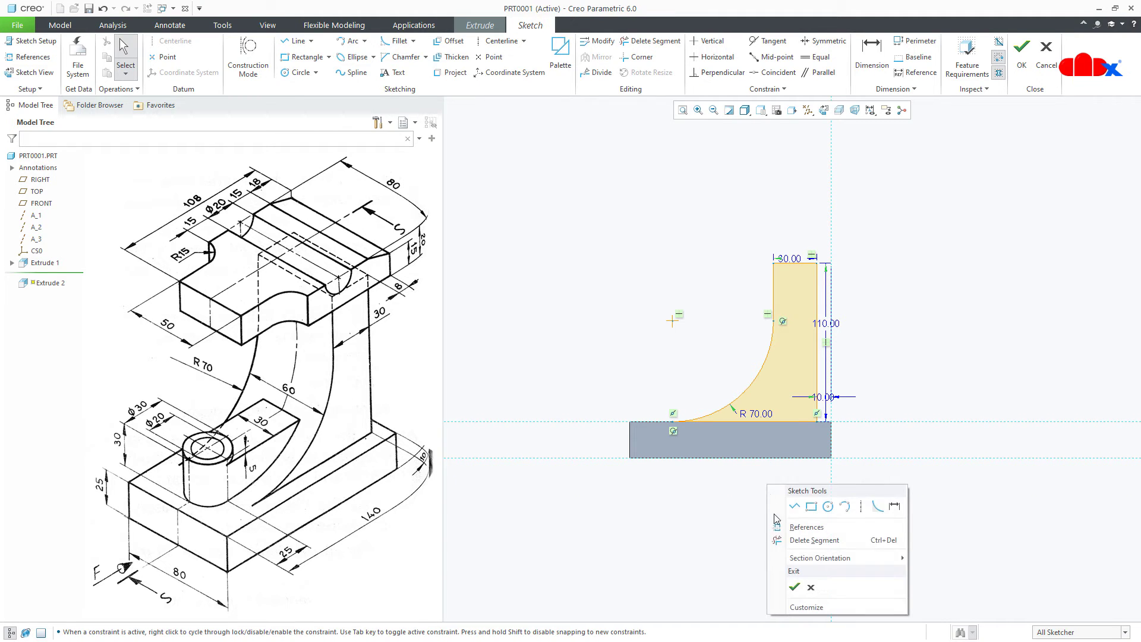
pyautogui.click(794, 587)
pyautogui.moveTo(777, 451)
pyautogui.mouseDown(button='middle')
pyautogui.moveTo(769, 429)
pyautogui.moveTo(808, 480)
pyautogui.mouseUp(button='middle')
pyautogui.doubleClick(835, 450)
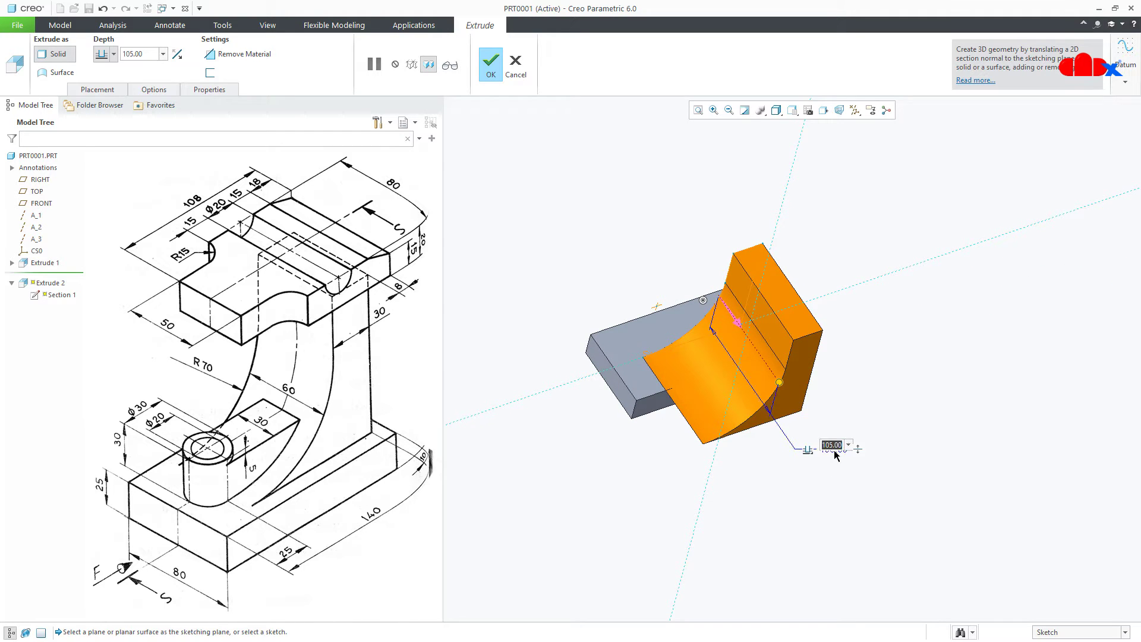
pyautogui.write('60')
pyautogui.press('Return')
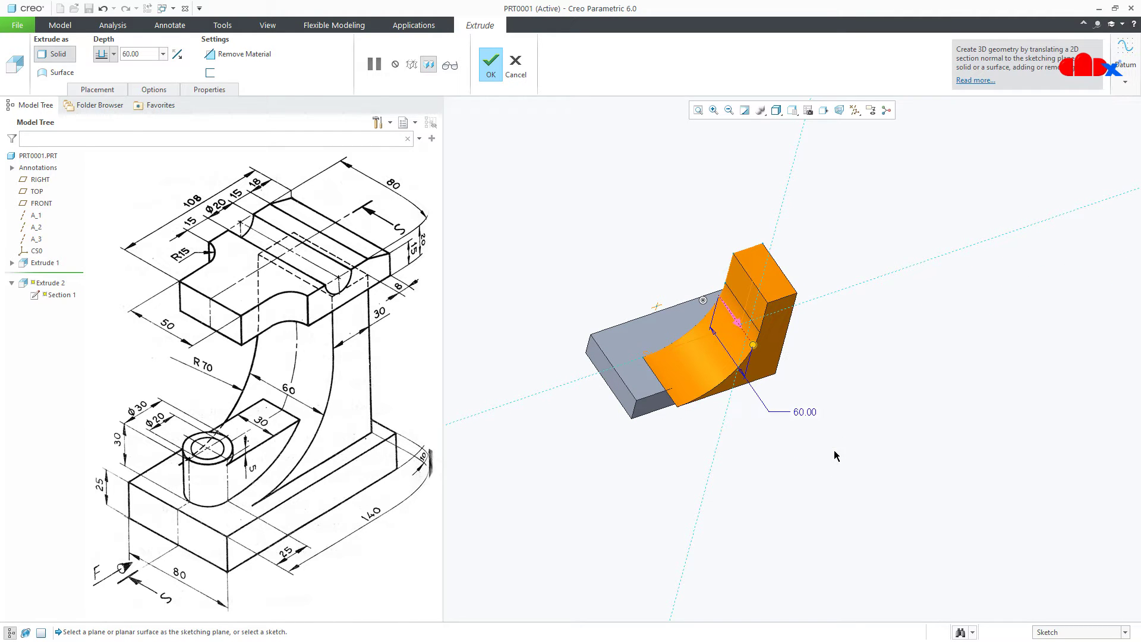
pyautogui.click(114, 54)
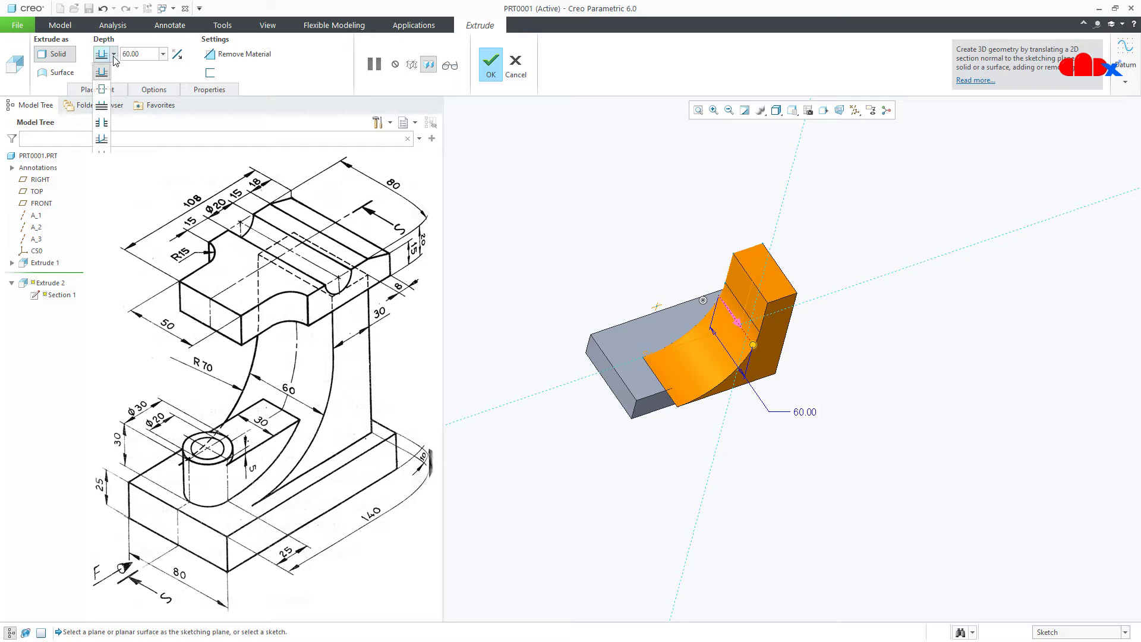
pyautogui.click(102, 91)
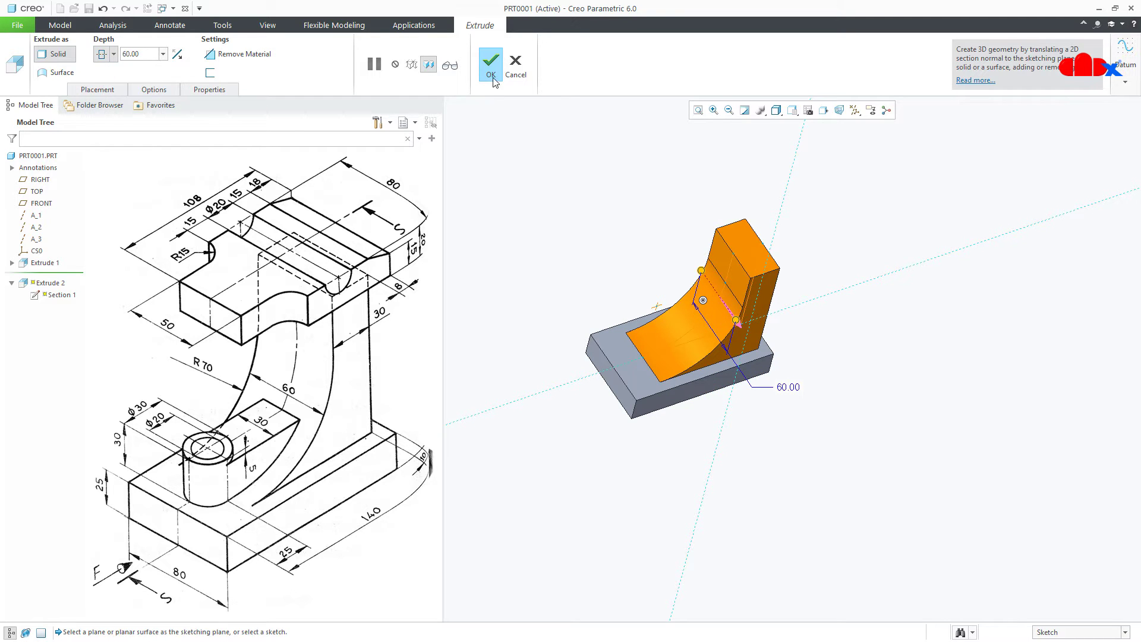
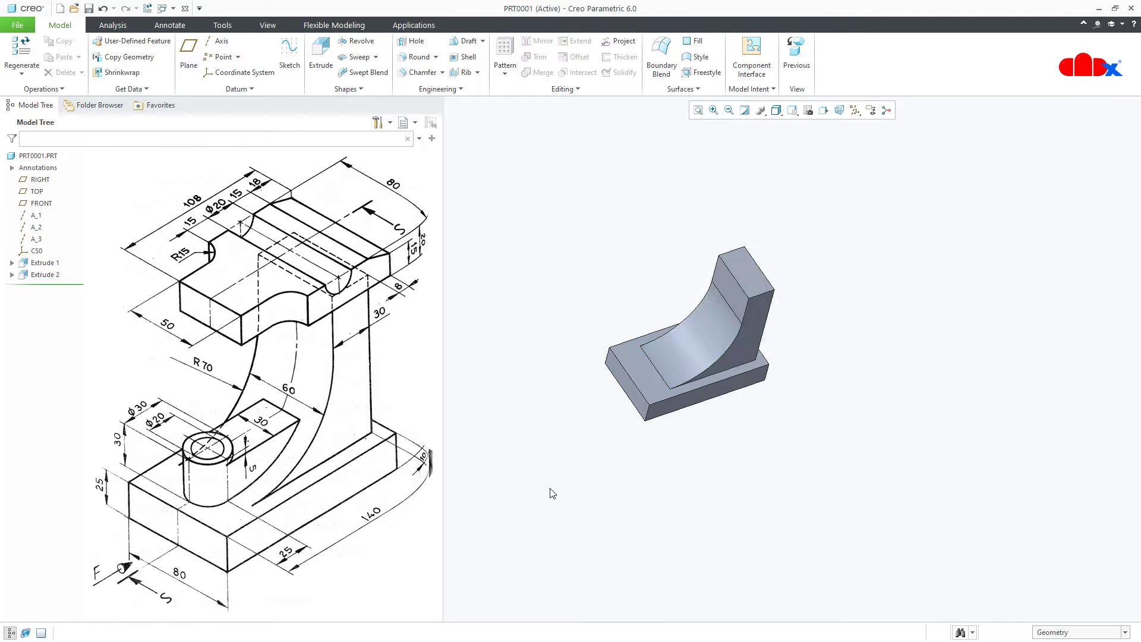
# Start an extrusion sketch on the base's top face and add the RIGHT plane as a sketch reference.
pyautogui.hotkey('ctrl', 'd')
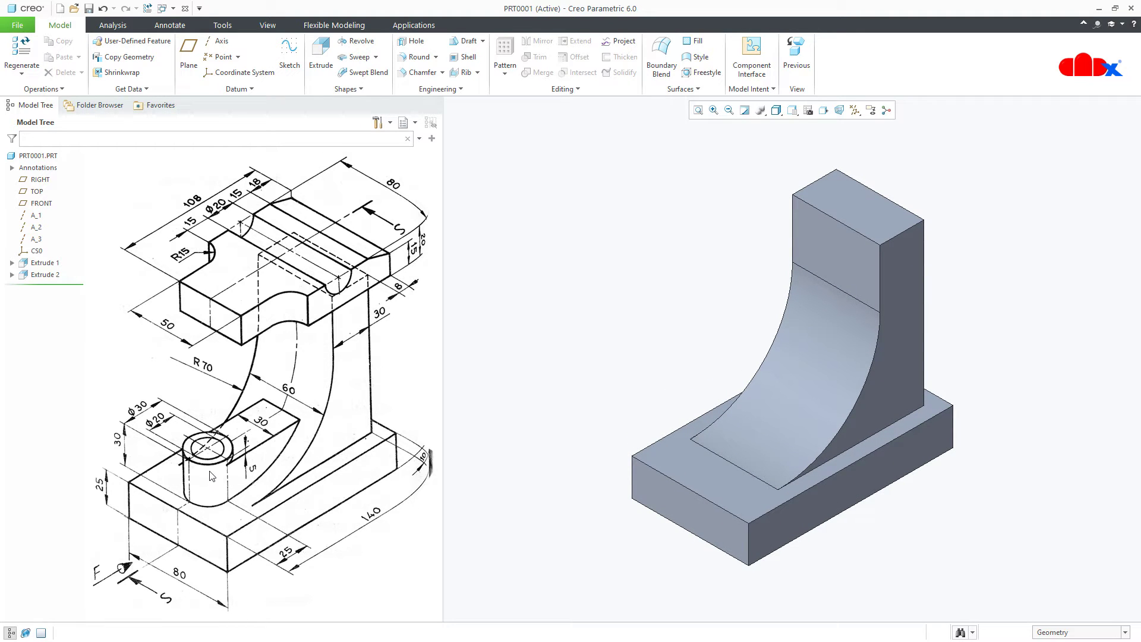
pyautogui.click(321, 55)
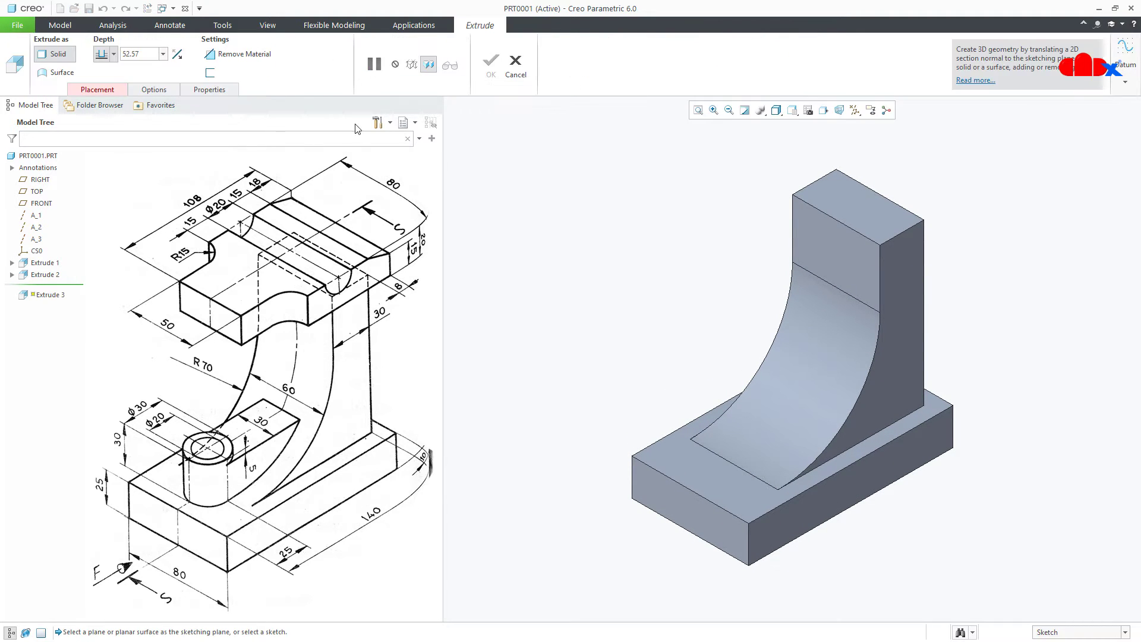
pyautogui.click(680, 456)
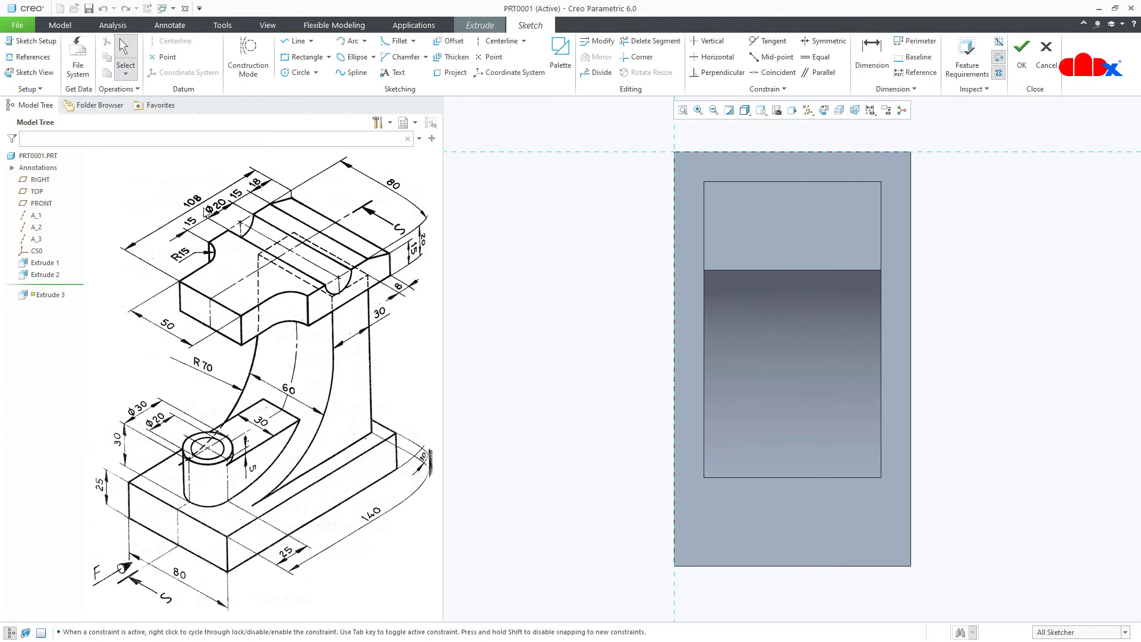
pyautogui.click(33, 57)
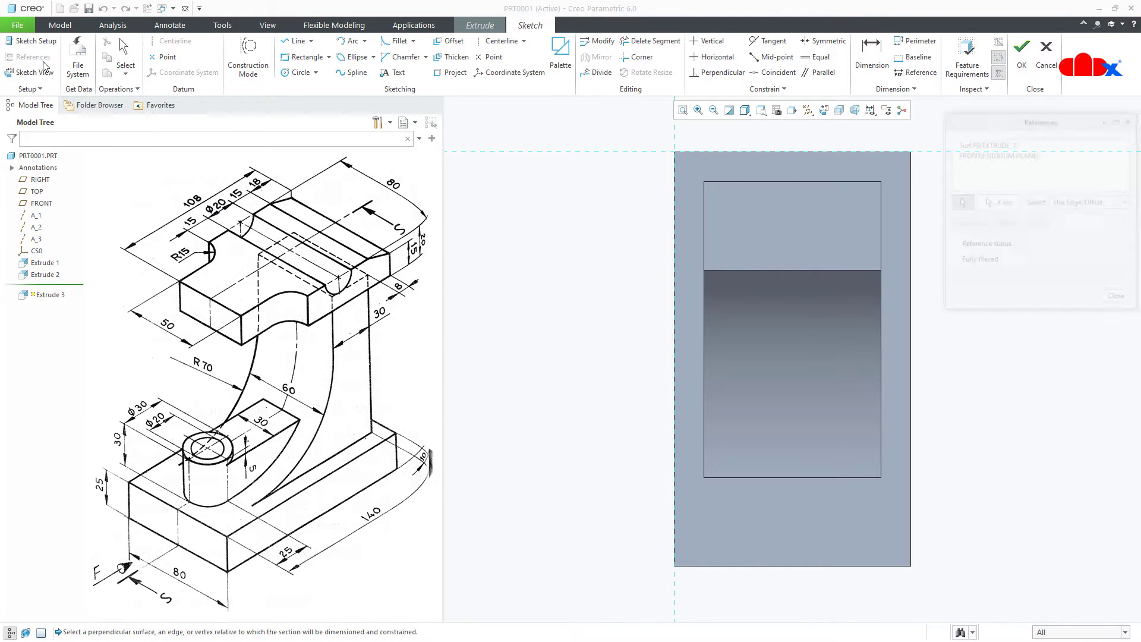
pyautogui.click(39, 180)
pyautogui.middleClick(535, 330)
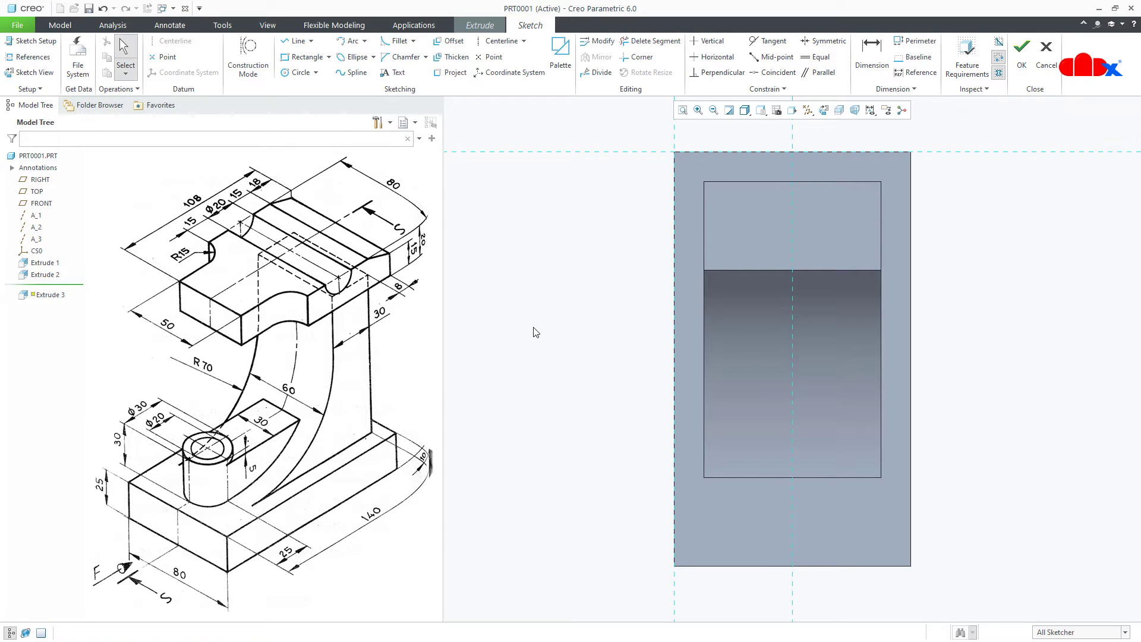
# Sketch a circle about 25.5 in diameter, centered on the RIGHT plane reference near the base's front end.
pyautogui.rightClick(535, 332)
pyautogui.click(578, 350)
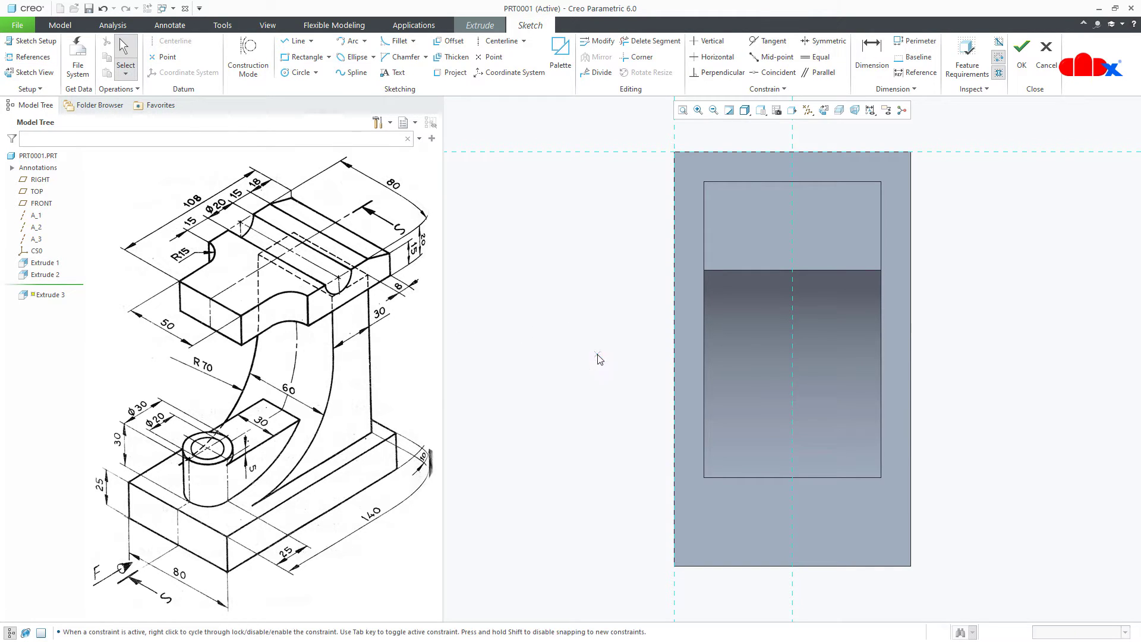
pyautogui.click(799, 529)
pyautogui.middleClick(582, 436)
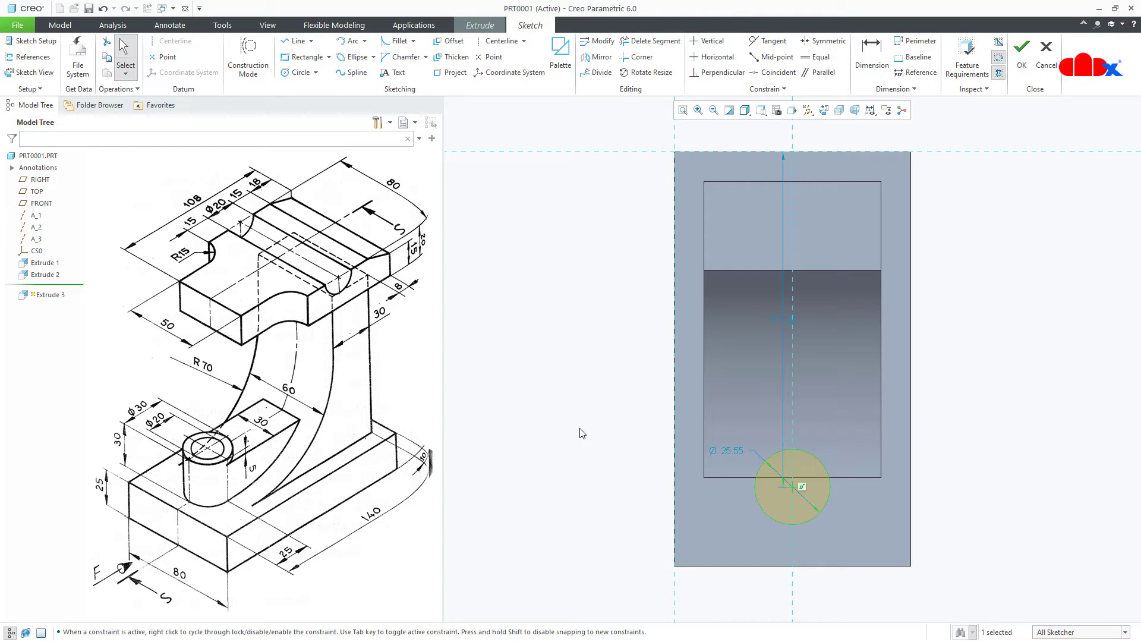
# Dimension the circle's center 25 from the base's front edge and set its diameter to 30.
pyautogui.rightClick(582, 433)
pyautogui.click(713, 454)
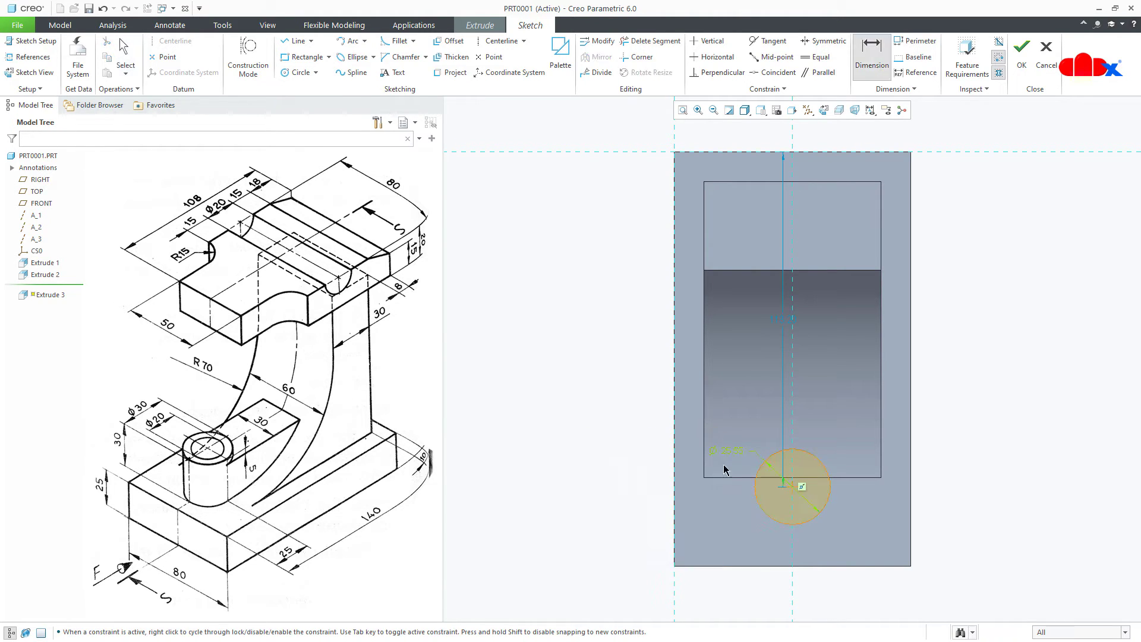
pyautogui.click(790, 488)
pyautogui.middleClick(643, 538)
pyautogui.write('25')
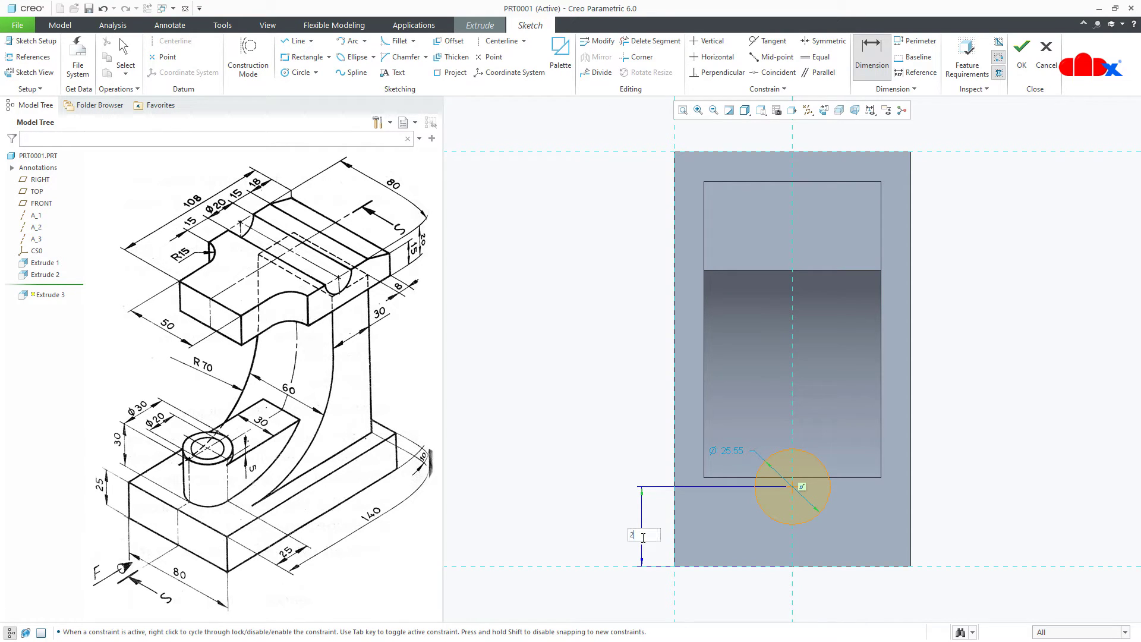
pyautogui.press('Return')
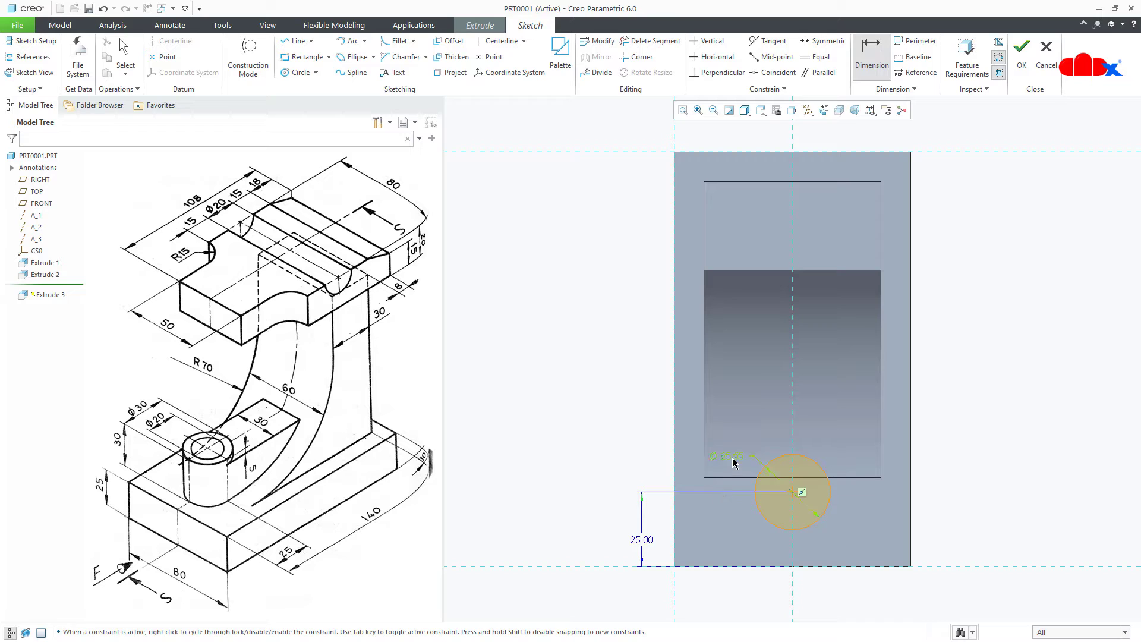
pyautogui.write('30')
pyautogui.press('Return')
# Finish the circle sketch and extrude it upward 30 to form the boss.
pyautogui.rightClick(735, 461)
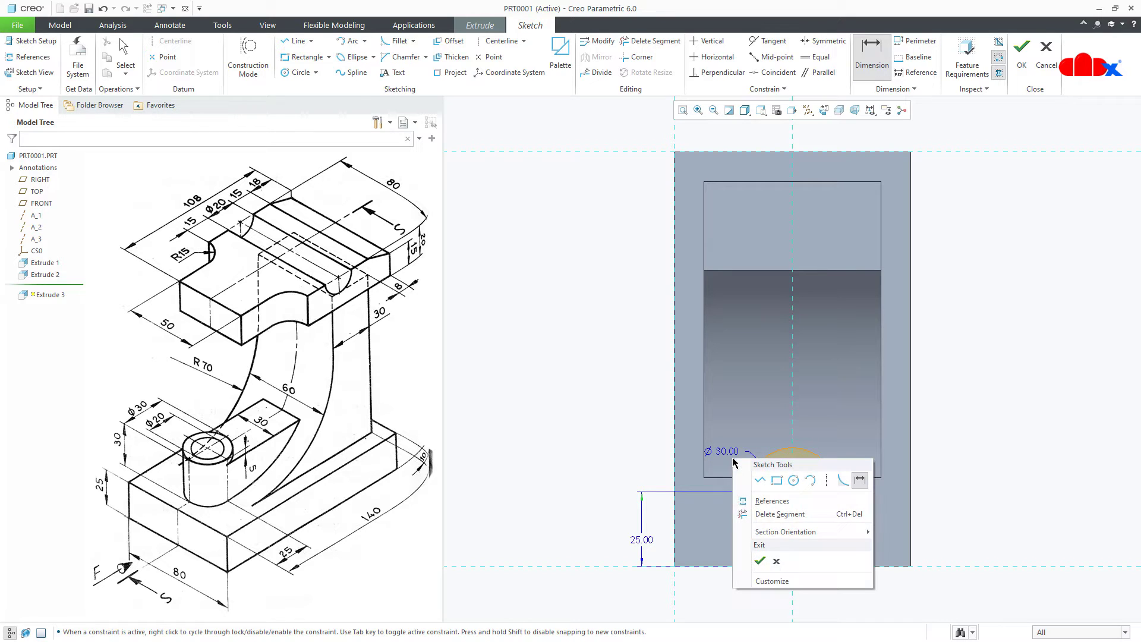
pyautogui.click(755, 560)
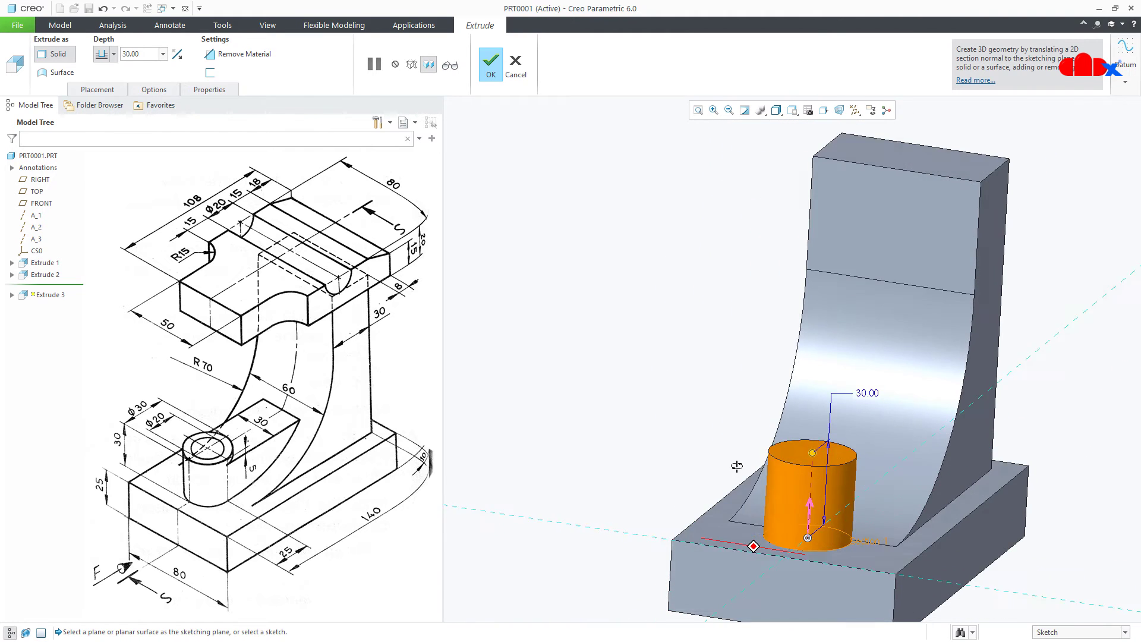
pyautogui.middleClick(740, 358)
pyautogui.hotkey('ctrl', 'd')
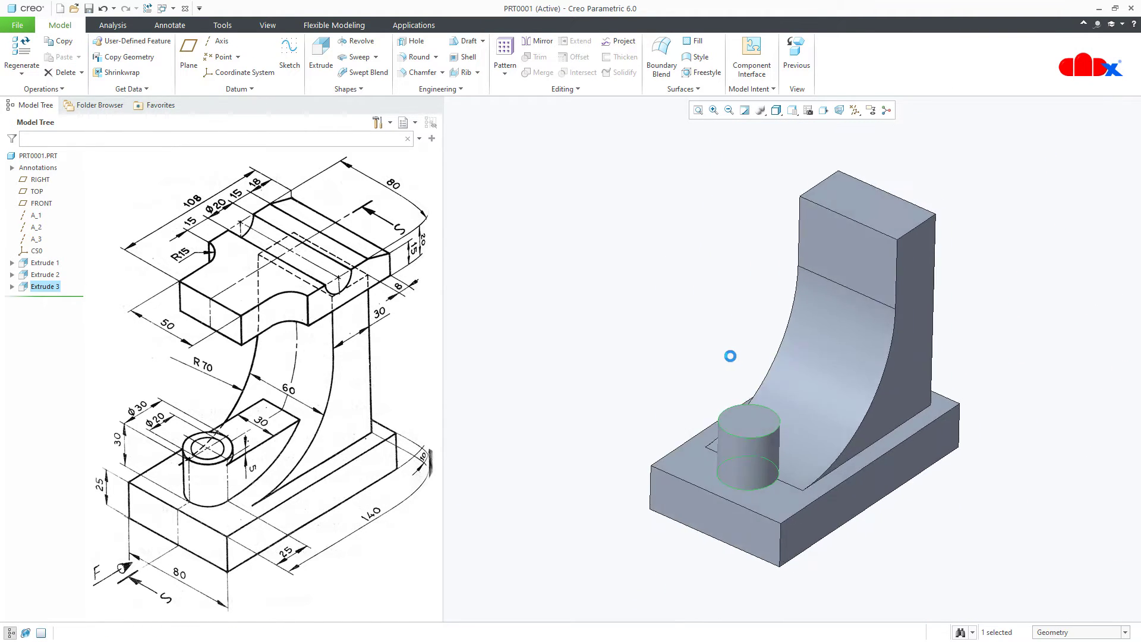
pyautogui.click(733, 362)
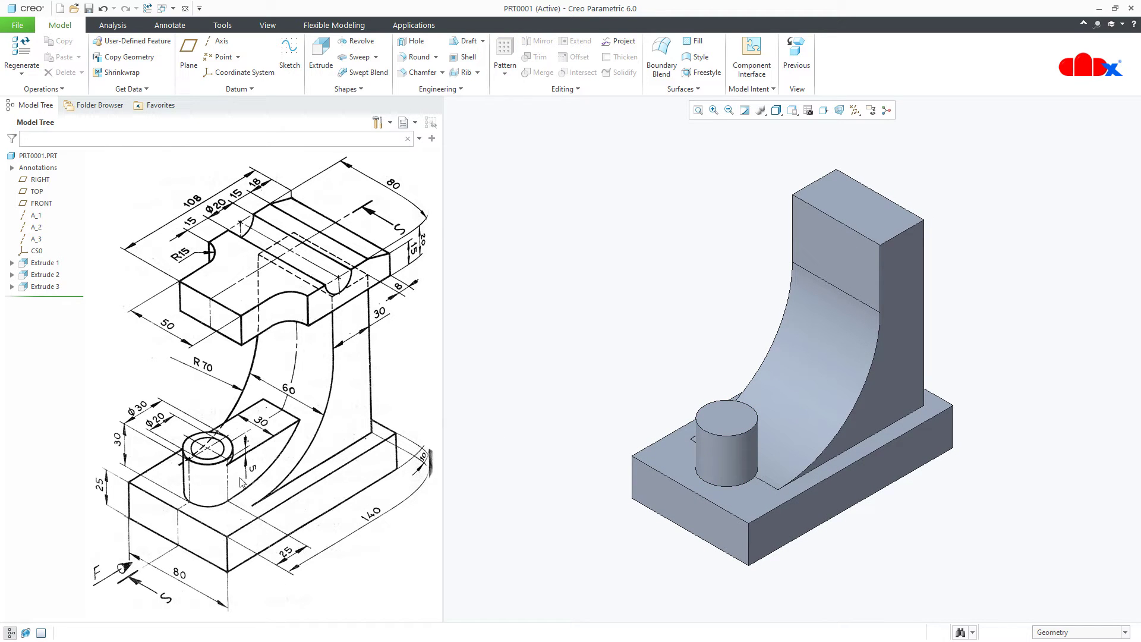
# Start another extrusion sketch on the RIGHT plane, with the TOP plane as the orientation reference facing top.
pyautogui.click(323, 59)
pyautogui.rightClick(554, 280)
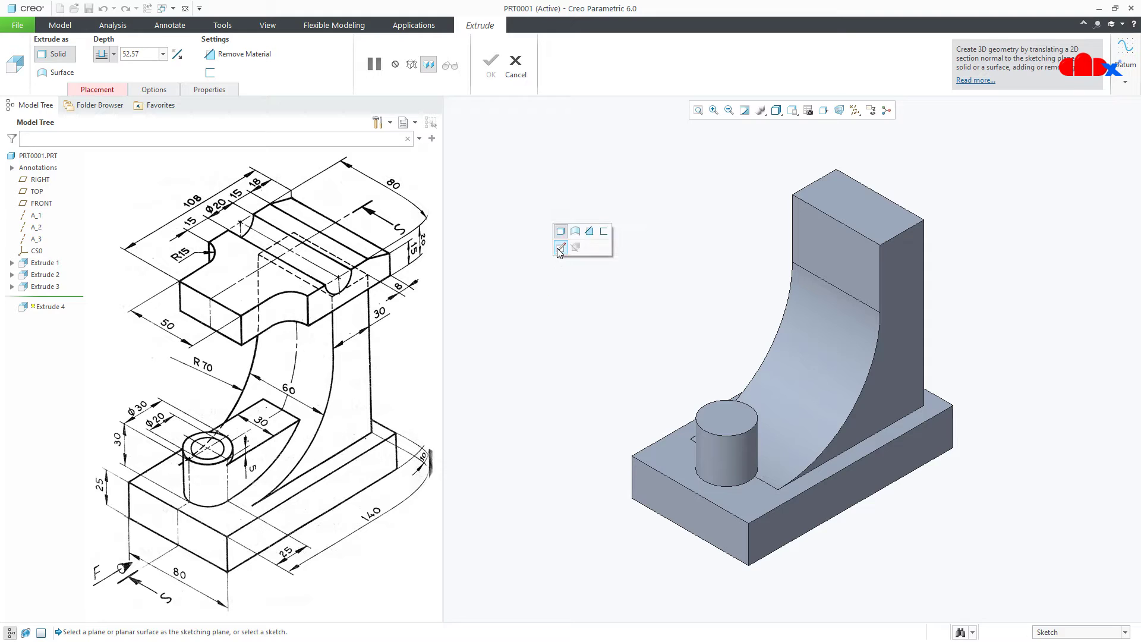
pyautogui.click(559, 253)
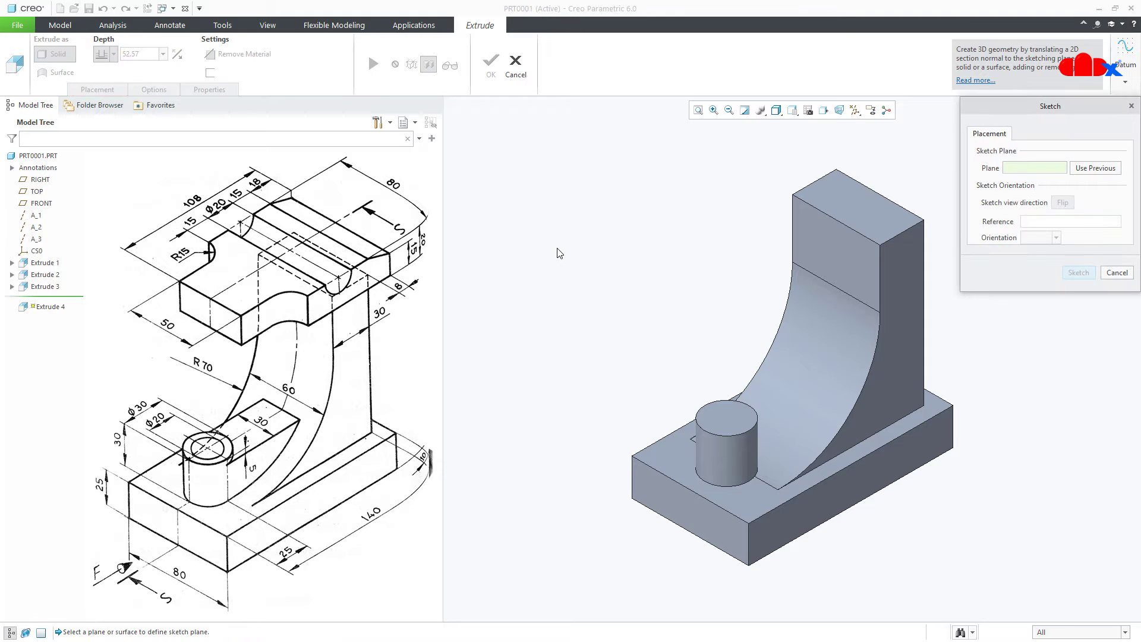
pyautogui.click(29, 183)
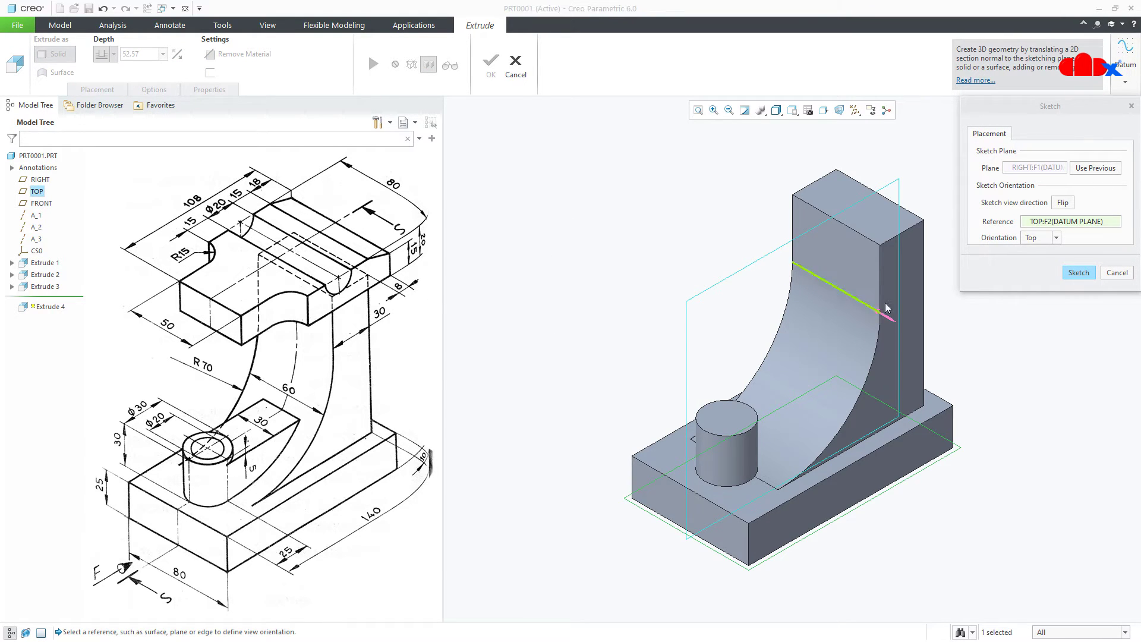
pyautogui.click(1075, 273)
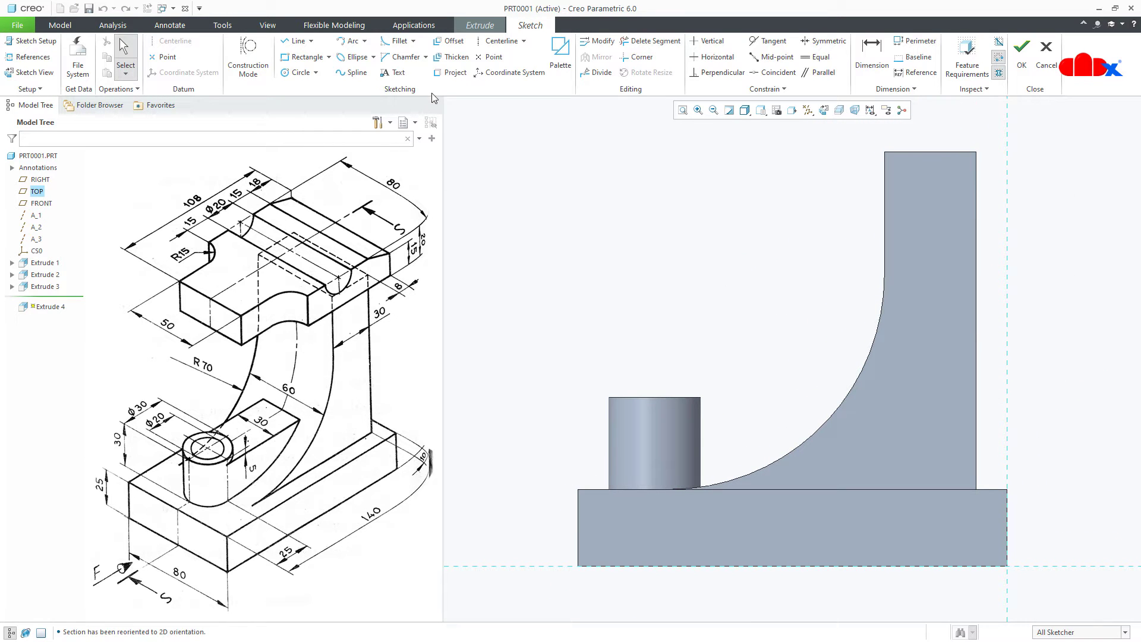
# Project the upright's curved edge and the boss's center axis into the sketch.
pyautogui.click(451, 72)
pyautogui.click(790, 451)
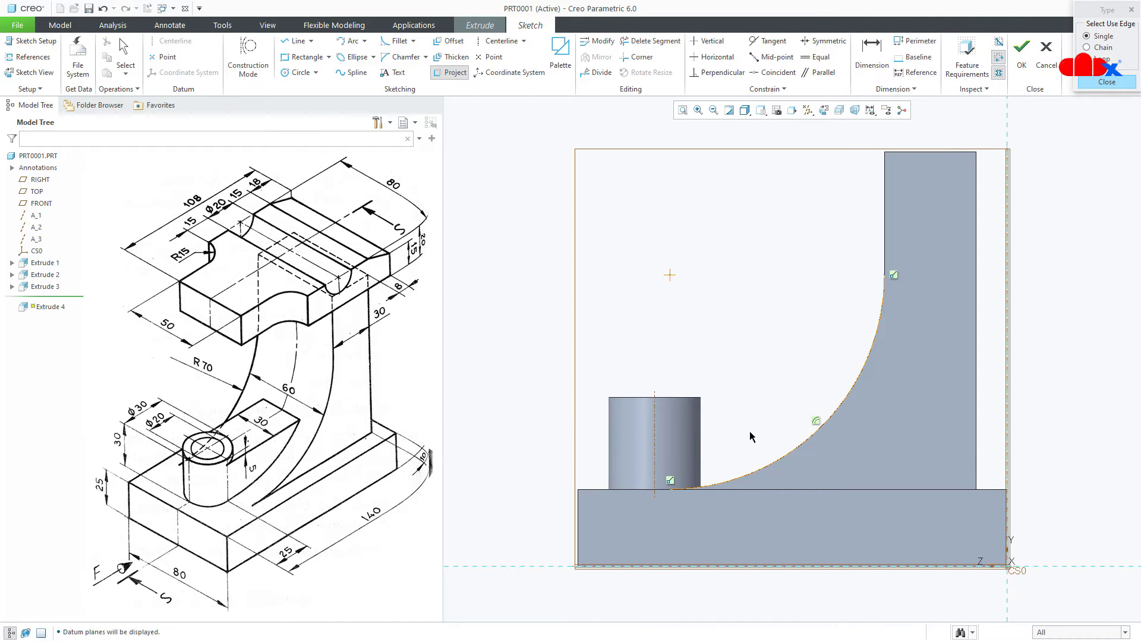
pyautogui.click(657, 453)
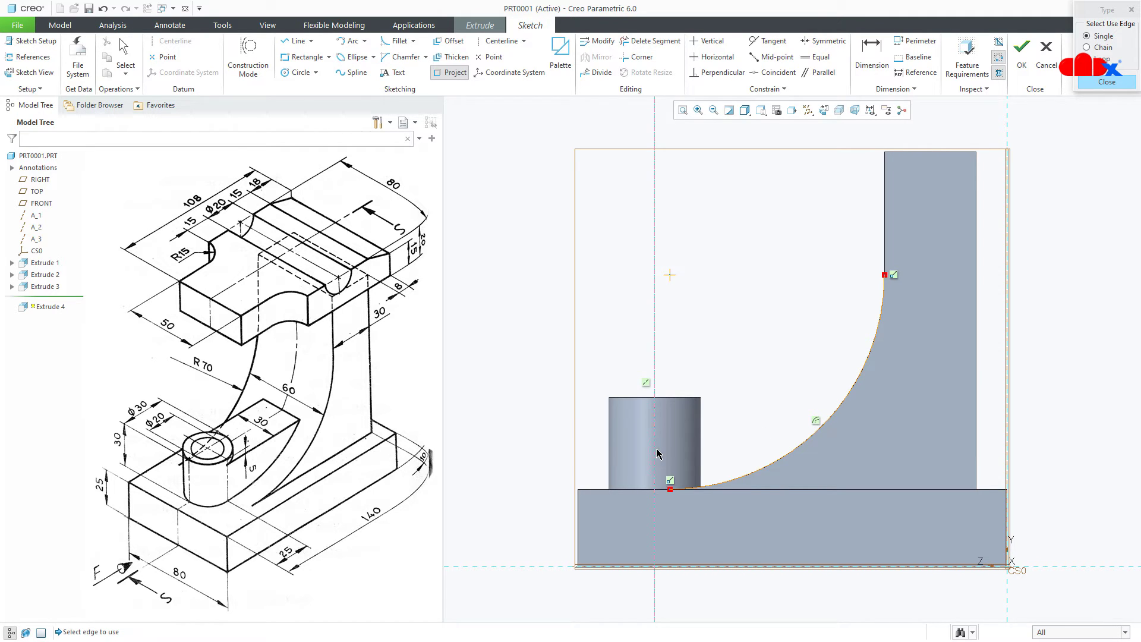
# Sketch connected lines from the arc's lower end to the boss axis, up about 22, and horizontally across to the arc.
pyautogui.rightClick(656, 454)
pyautogui.click(680, 472)
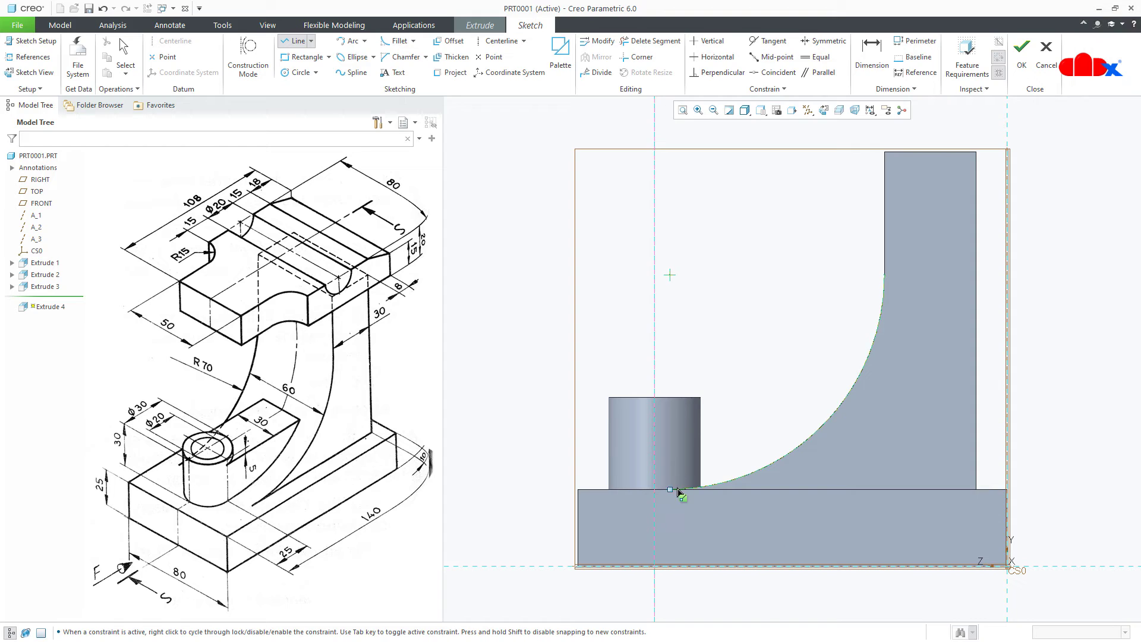
pyautogui.click(655, 489)
pyautogui.click(655, 421)
pyautogui.click(835, 426)
pyautogui.middleClick(832, 439)
pyautogui.middleClick(832, 440)
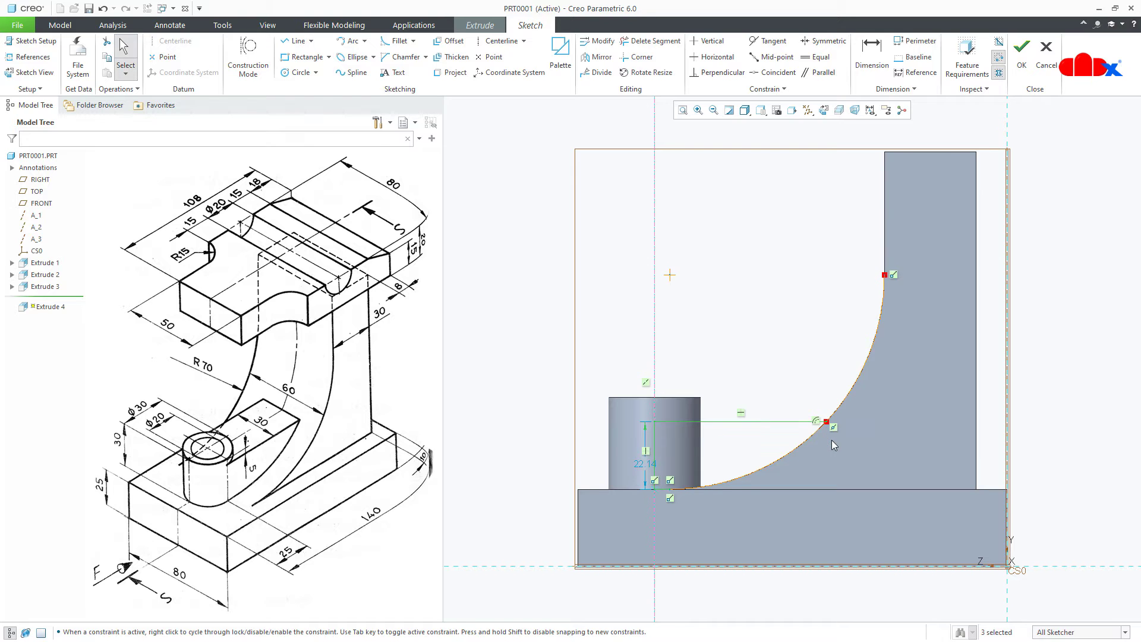
# Trim away the part of the projected arc above the horizontal line.
pyautogui.click(651, 40)
pyautogui.moveTo(811, 327); pyautogui.dragTo(870, 404)
pyautogui.middleClick(871, 404)
# Dimension the rib's horizontal line 5 below the boss's top face and finish the sketch.
pyautogui.rightClick(870, 404)
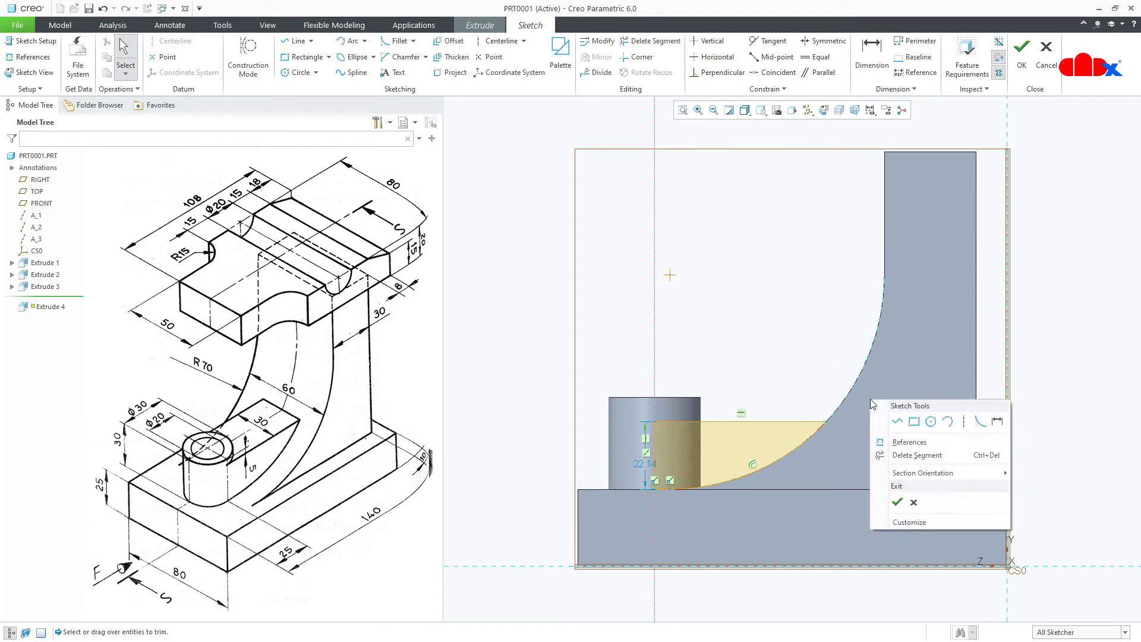
pyautogui.click(998, 422)
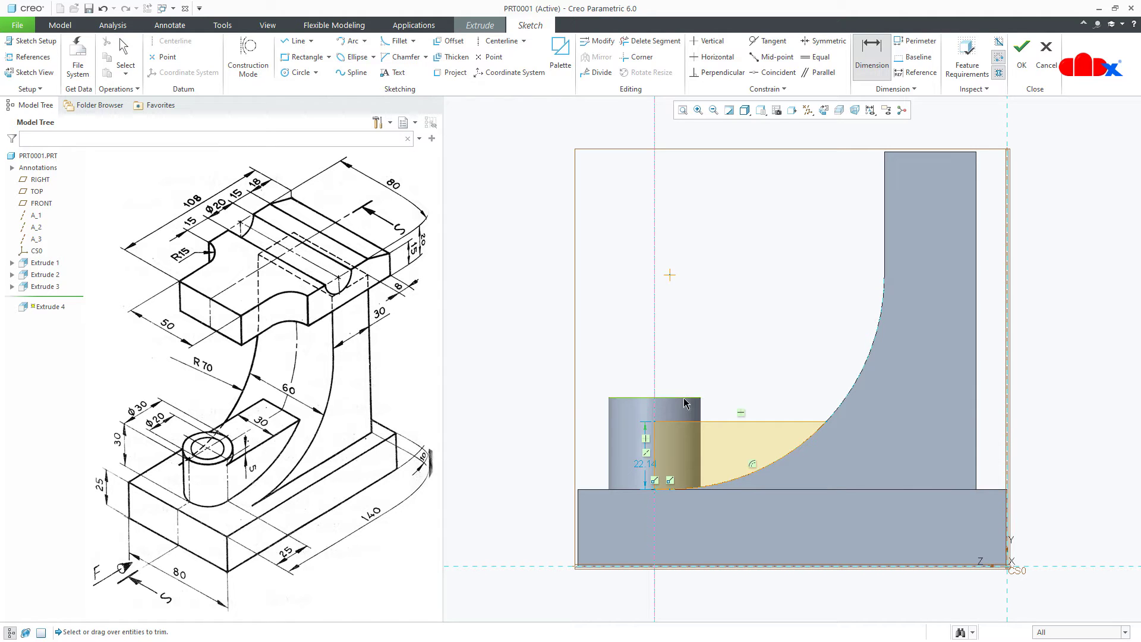
pyautogui.click(709, 422)
pyautogui.middleClick(730, 406)
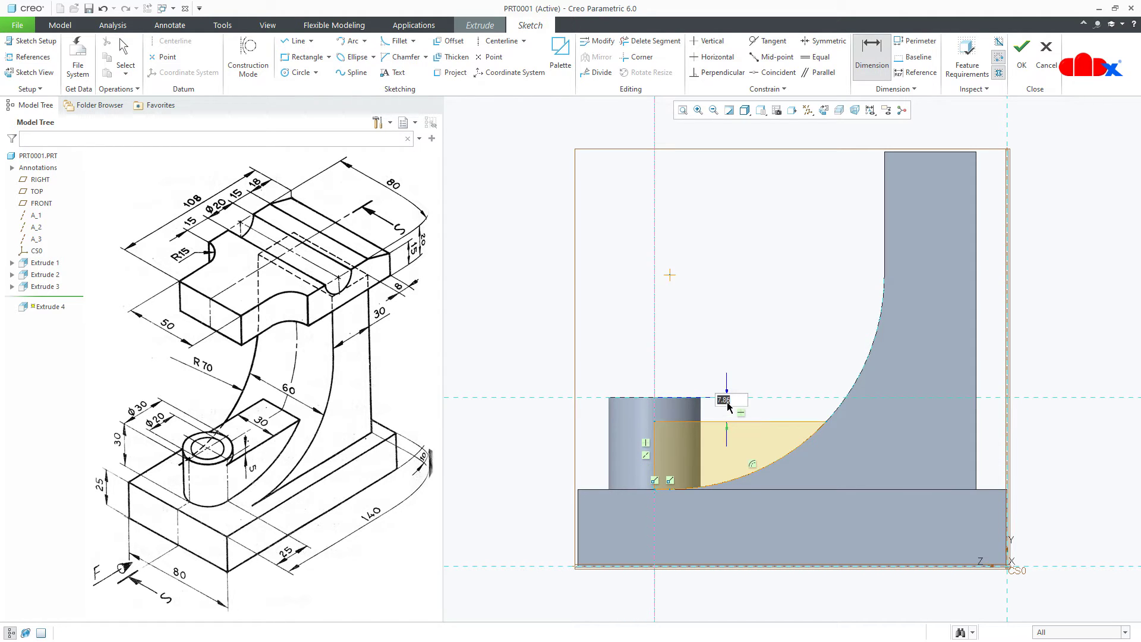
pyautogui.write('5')
pyautogui.press('Return')
pyautogui.rightClick(728, 406)
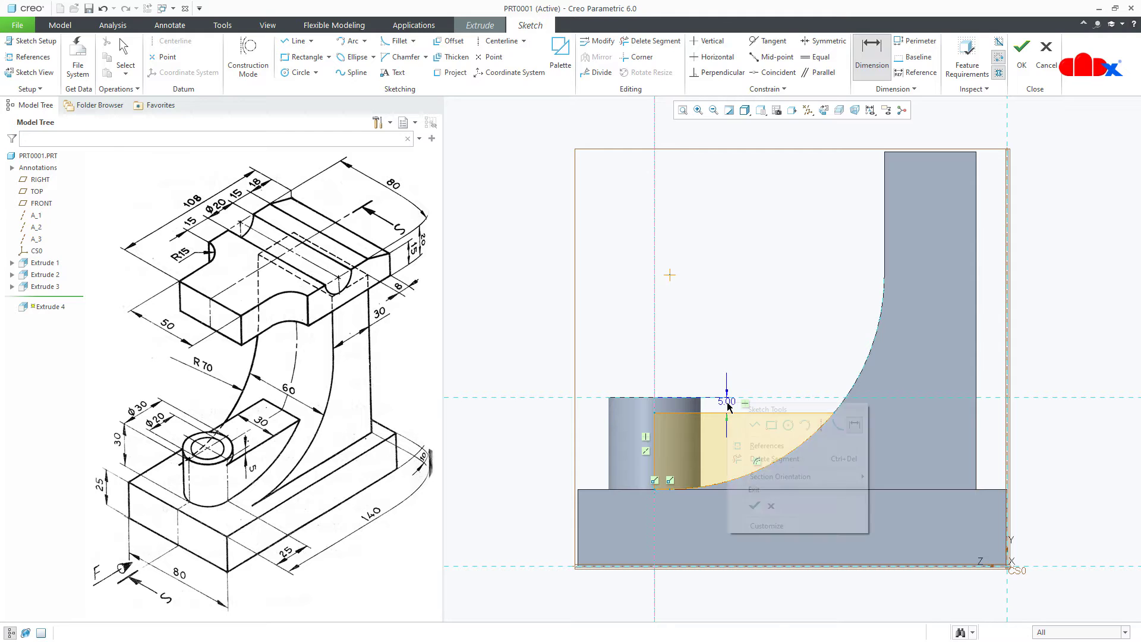
pyautogui.click(752, 508)
# Extrude the rib profile symmetrically about the sketch plane to a total depth of 30.
pyautogui.moveTo(691, 409); pyautogui.dragTo(746, 464, button='middle')
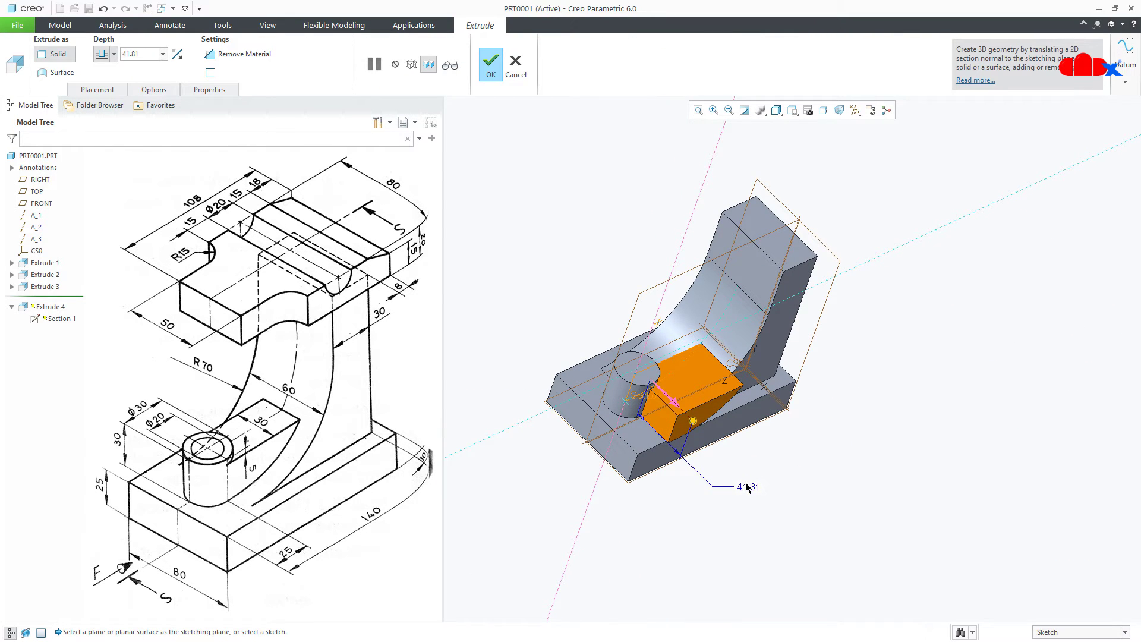
pyautogui.doubleClick(748, 487)
pyautogui.write('30')
pyautogui.press('Return')
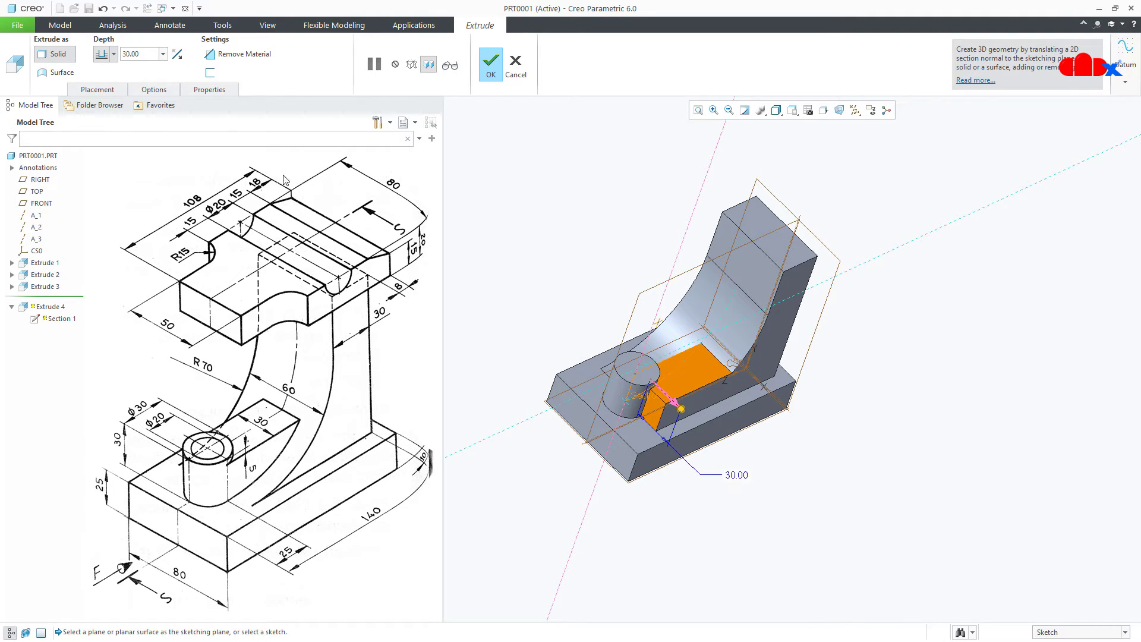
pyautogui.click(113, 54)
pyautogui.click(104, 89)
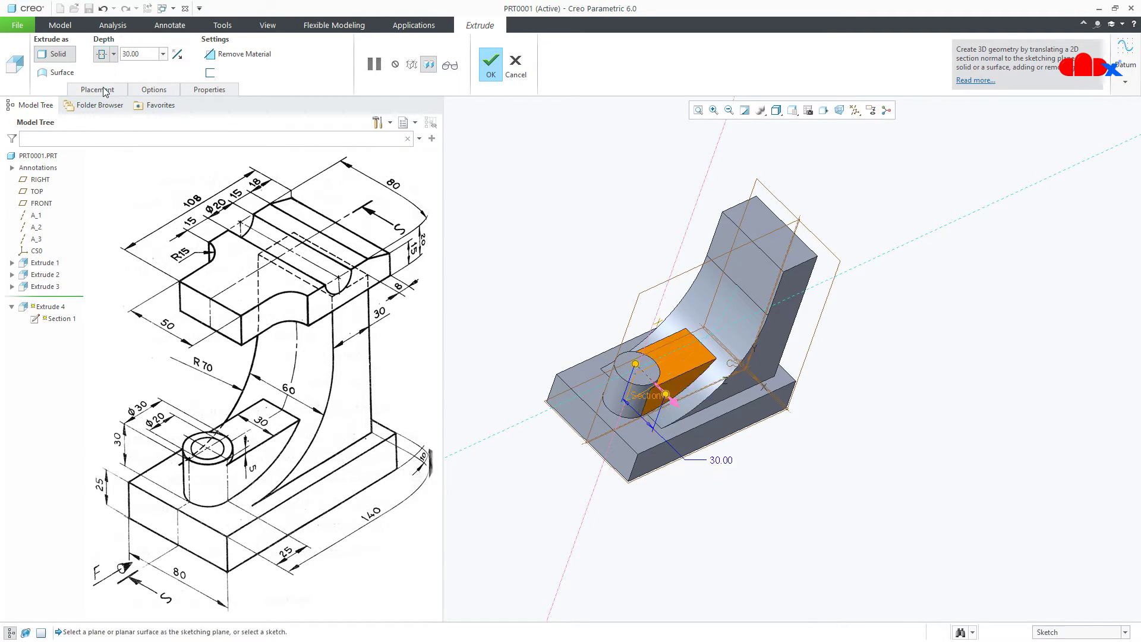
pyautogui.click(491, 65)
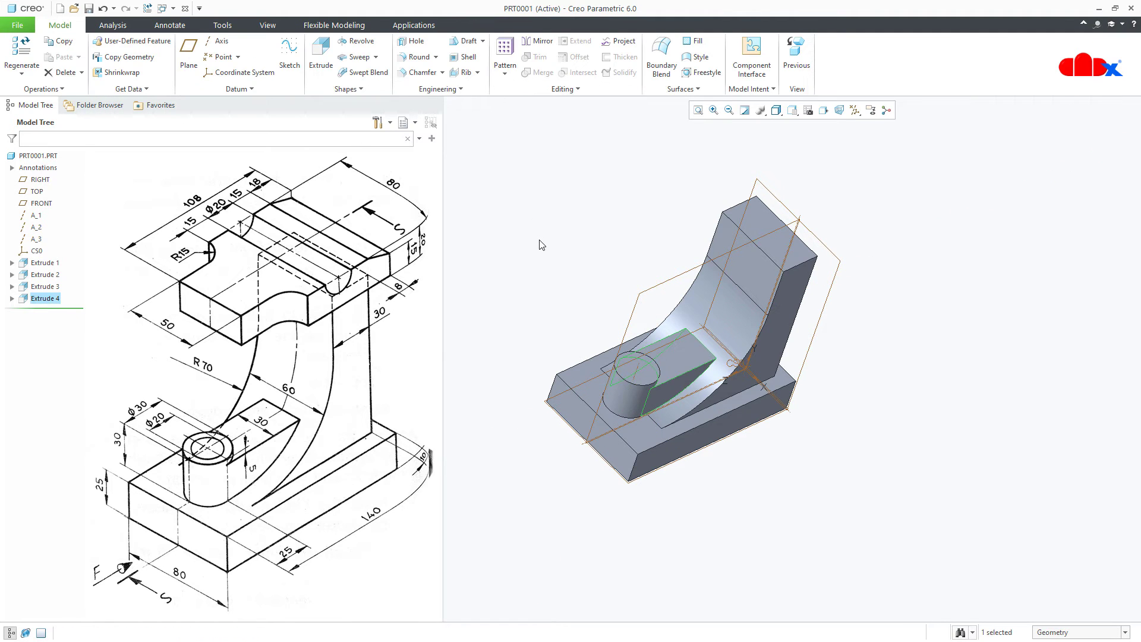
pyautogui.hotkey('ctrl', 'd')
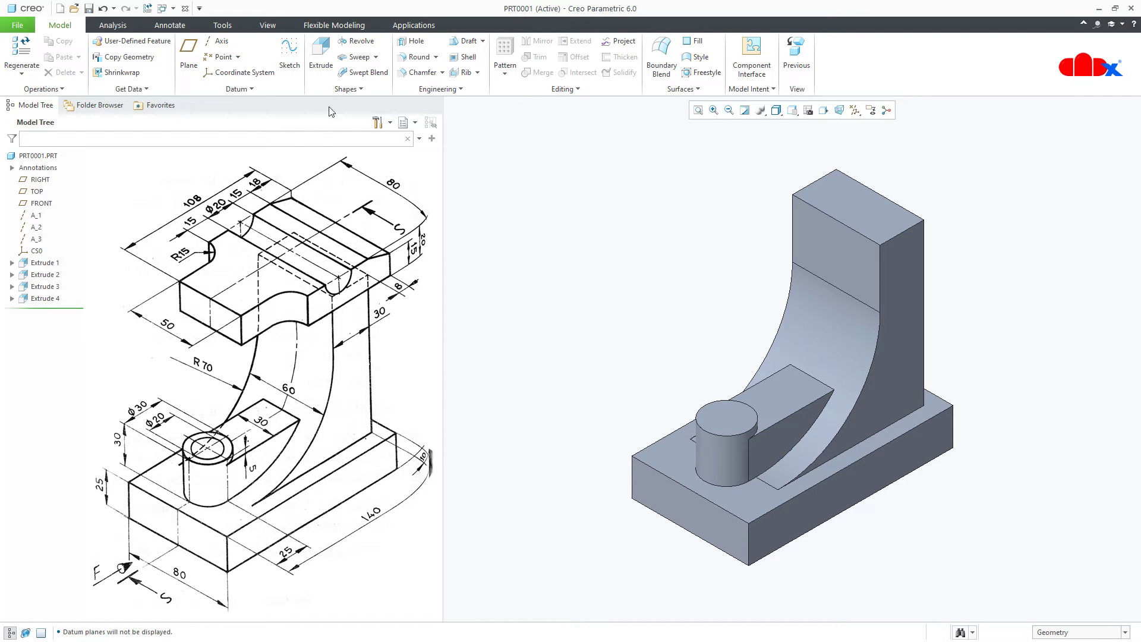
# Start another extrusion sketch on the RIGHT plane and add the upright's top edge as a sketch reference.
pyautogui.click(330, 62)
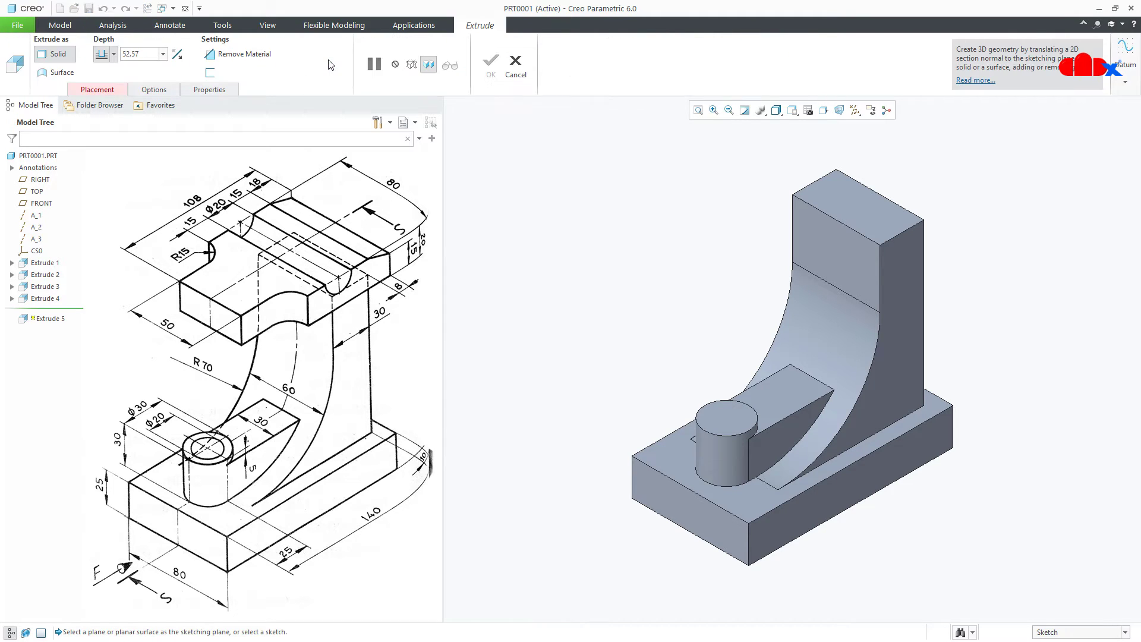
pyautogui.click(44, 180)
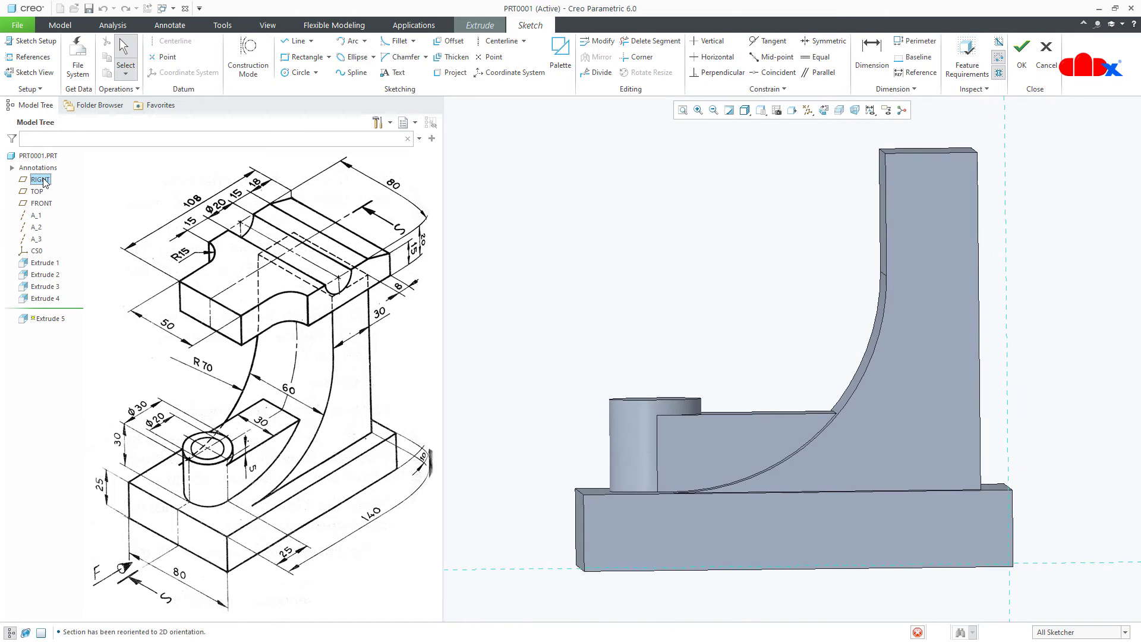
pyautogui.click(30, 56)
pyautogui.click(905, 151)
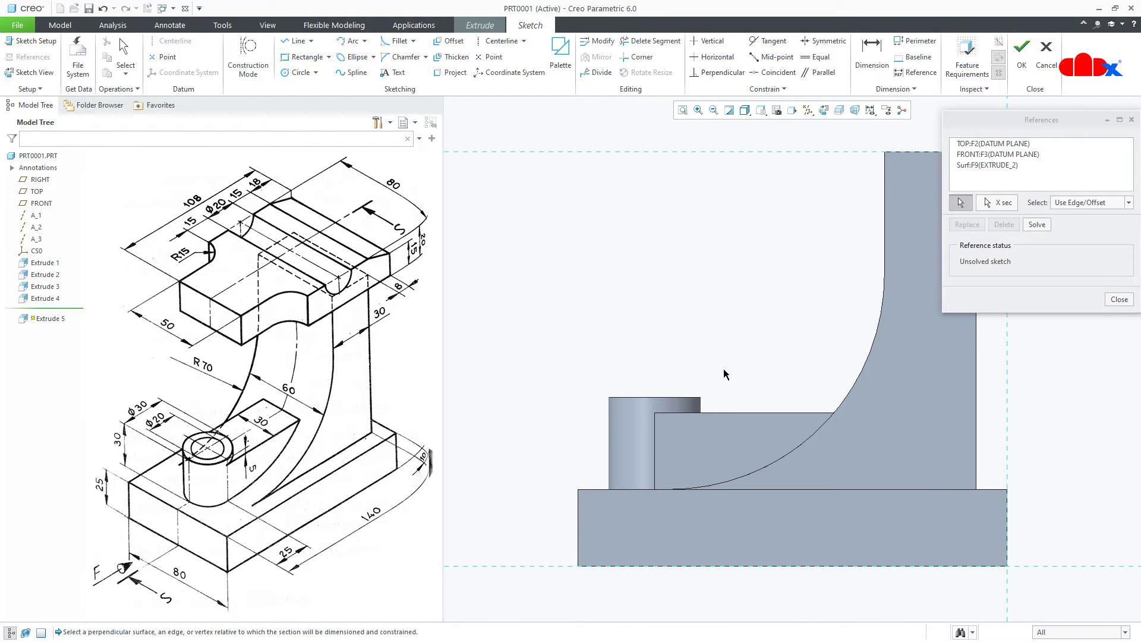
pyautogui.scroll(-3, 694, 397)
pyautogui.scroll(3, 871, 233)
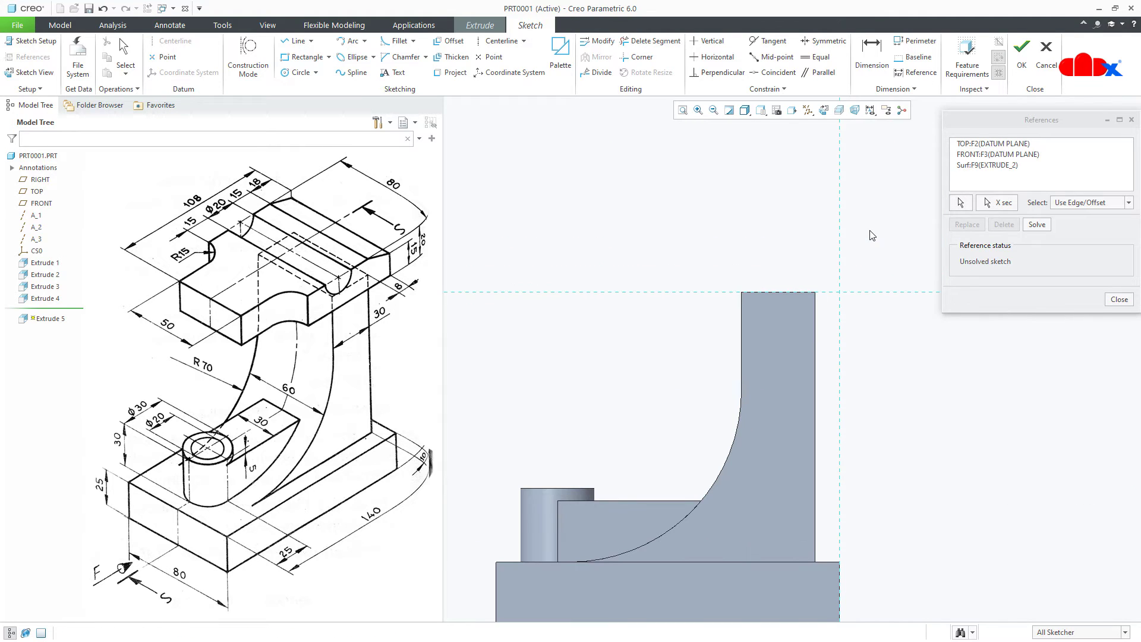
pyautogui.middleClick(872, 235)
# Sketch a rectangle about 115 by 26 resting on the upright's top edge and overhanging it on both sides.
pyautogui.rightClick(872, 233)
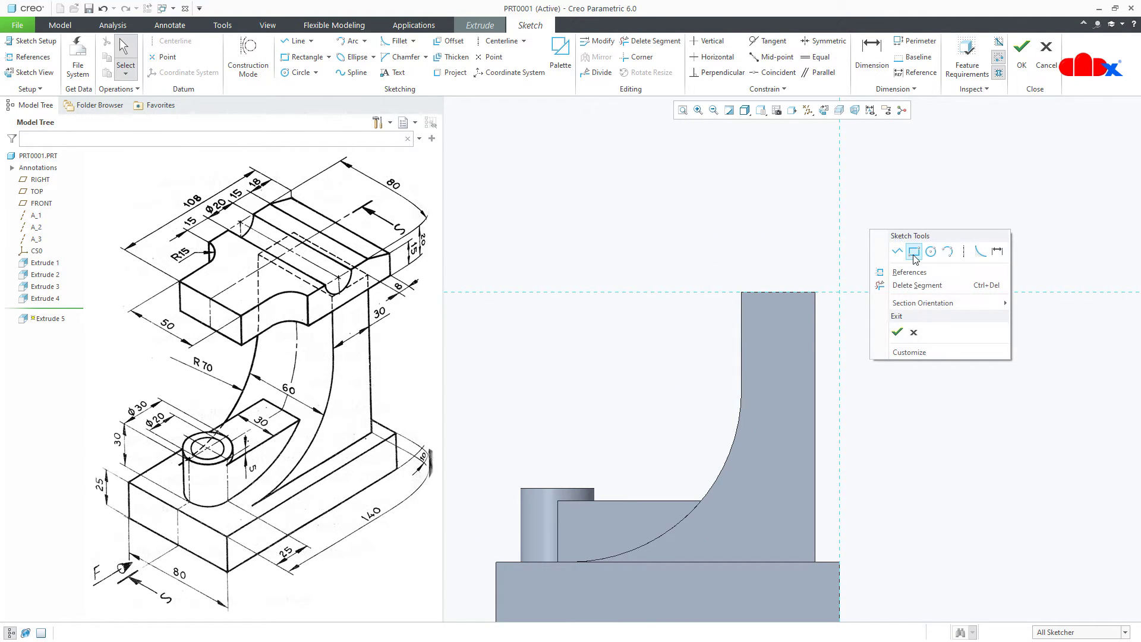
pyautogui.click(915, 250)
pyautogui.scroll(2, 833, 294)
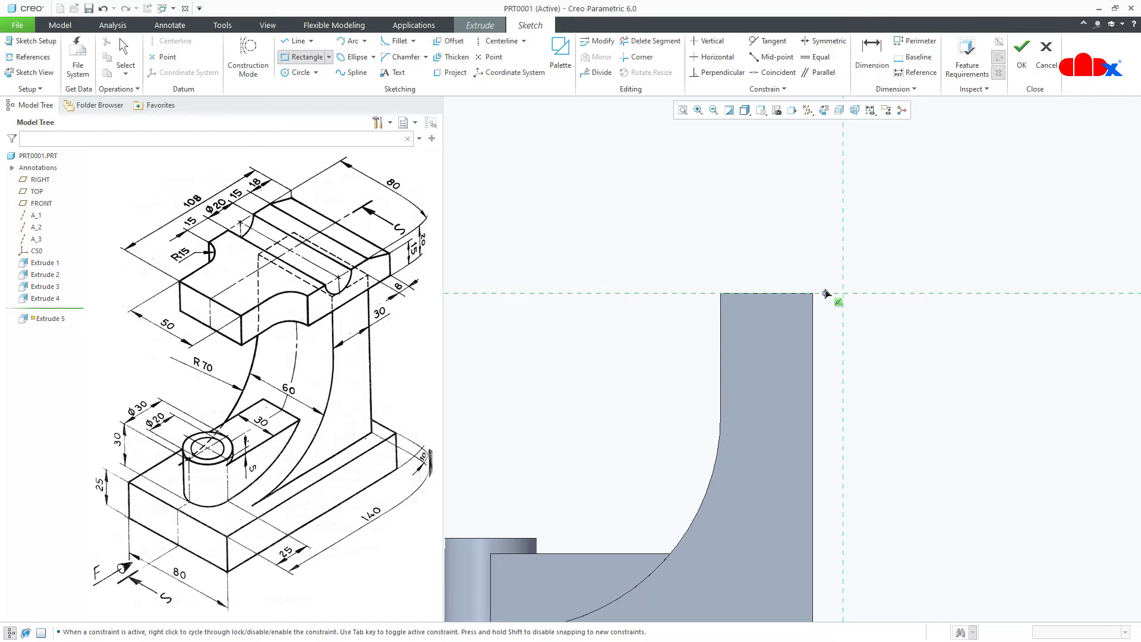
pyautogui.click(825, 293)
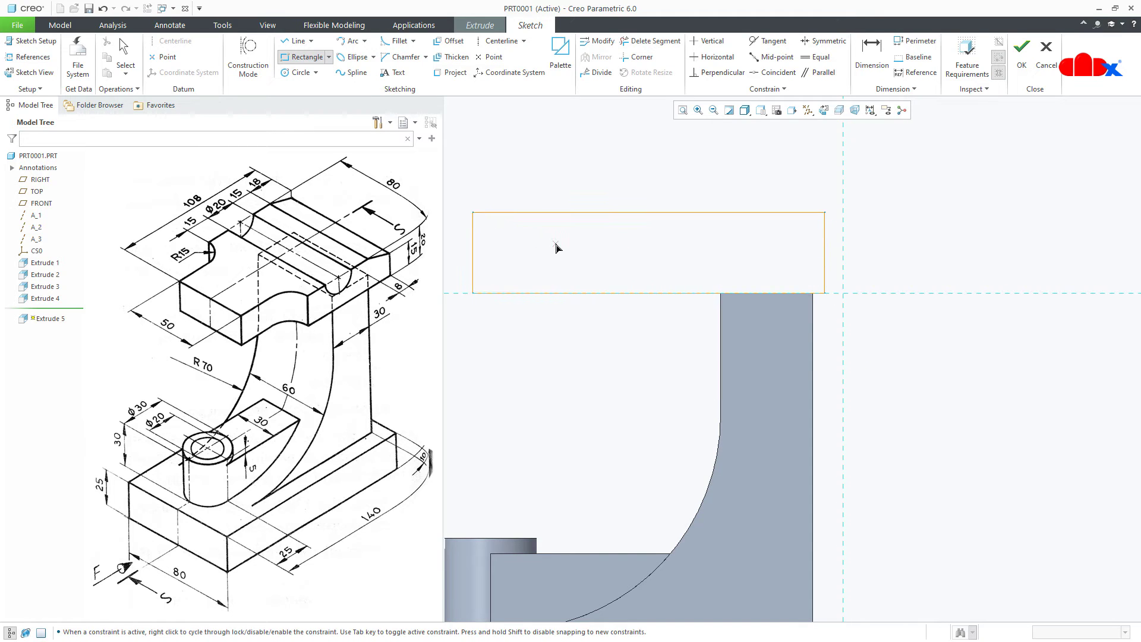
pyautogui.click(557, 248)
pyautogui.middleClick(565, 324)
# Dimension the rectangle's overhang past the upright's back face as 8.
pyautogui.rightClick(565, 364)
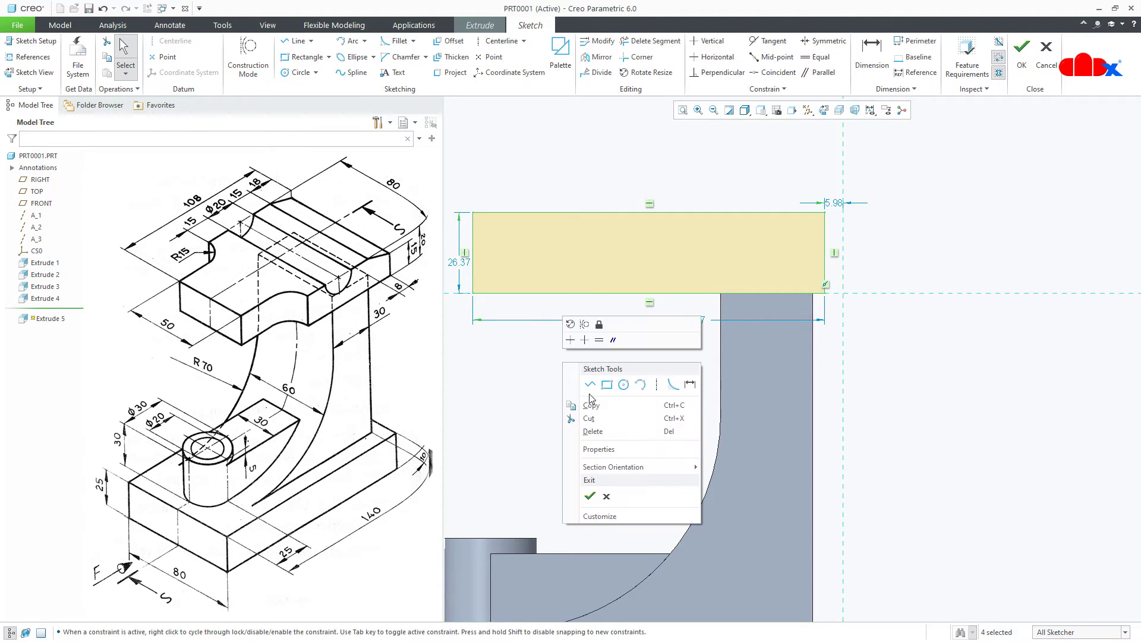
pyautogui.click(697, 384)
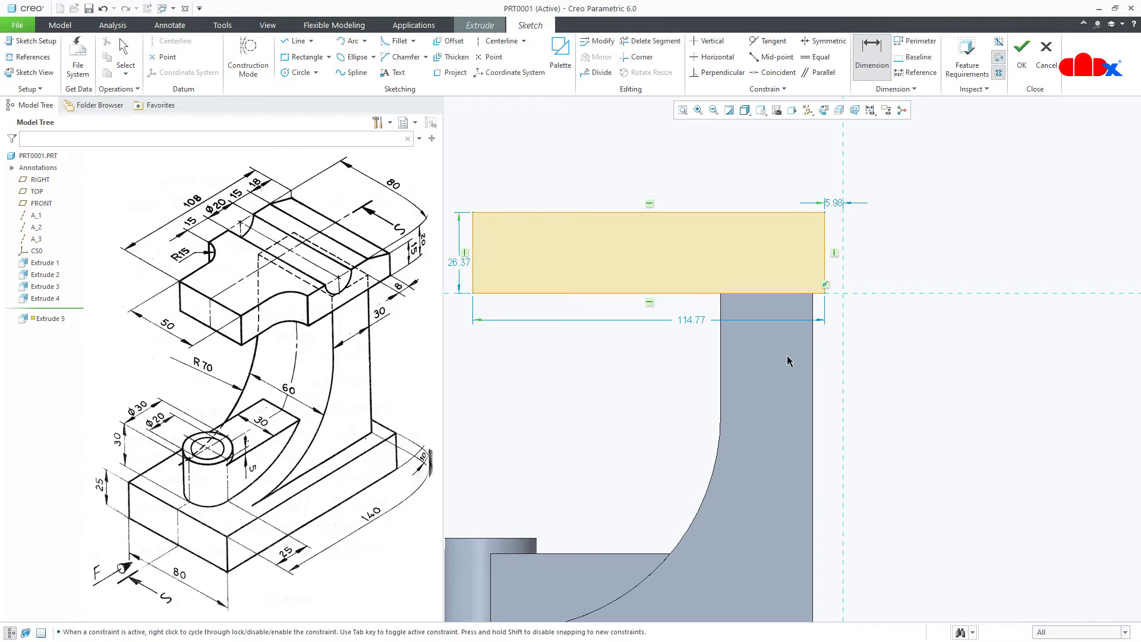
pyautogui.middleClick(831, 354)
pyautogui.write('8')
pyautogui.press('Return')
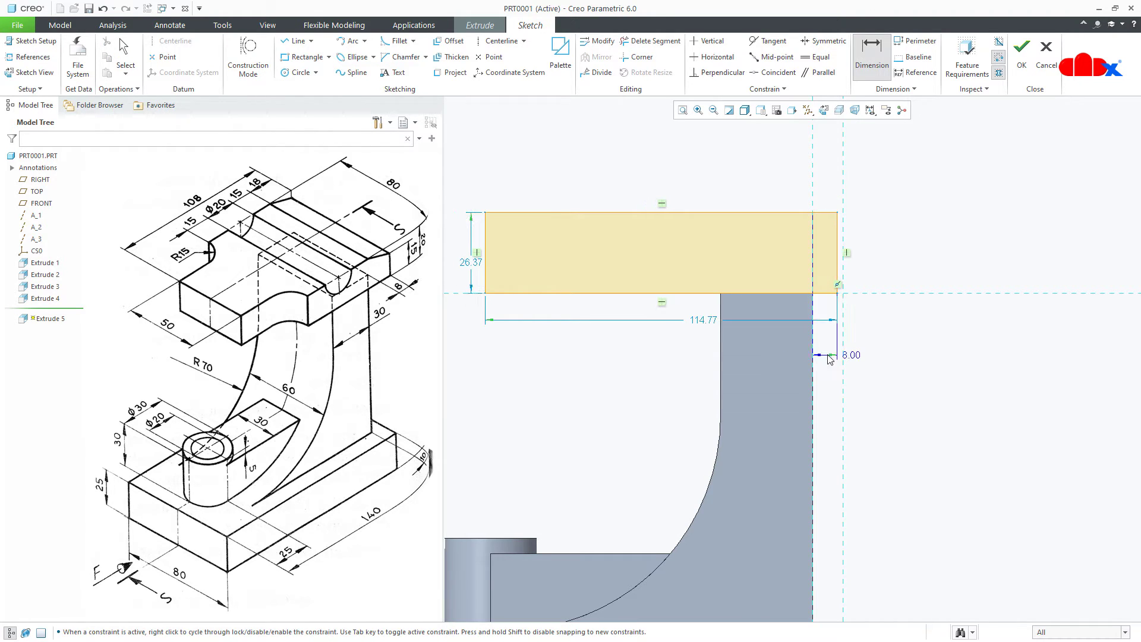
# Set the top plate rectangle's length to 108 and its height to 20, and finish the sketch.
pyautogui.doubleClick(711, 319)
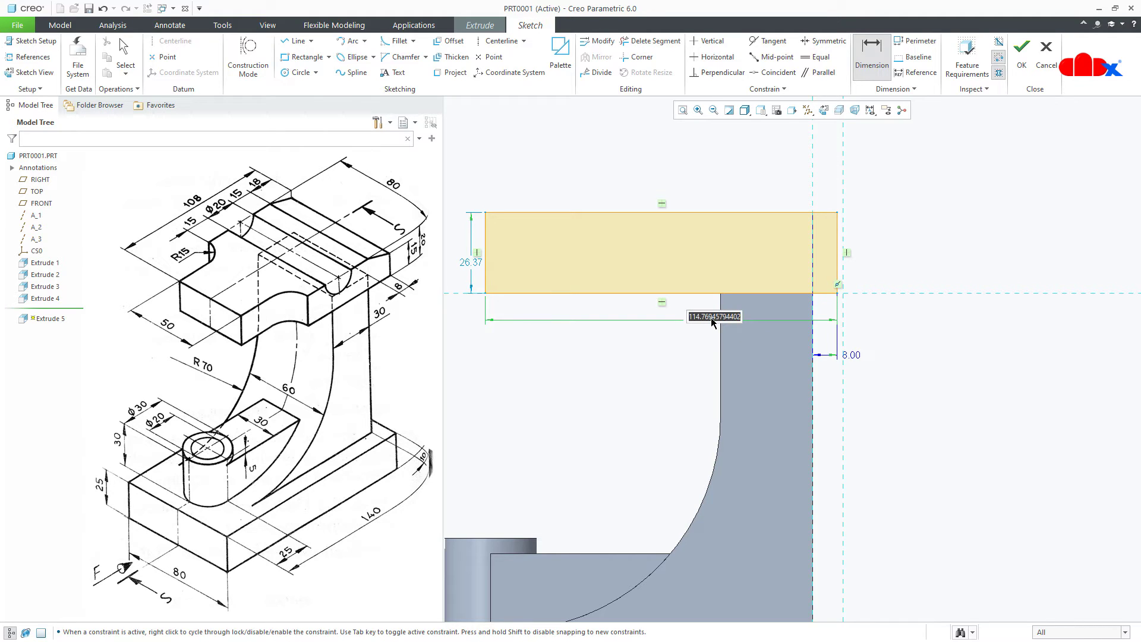
pyautogui.write('108')
pyautogui.press('Return')
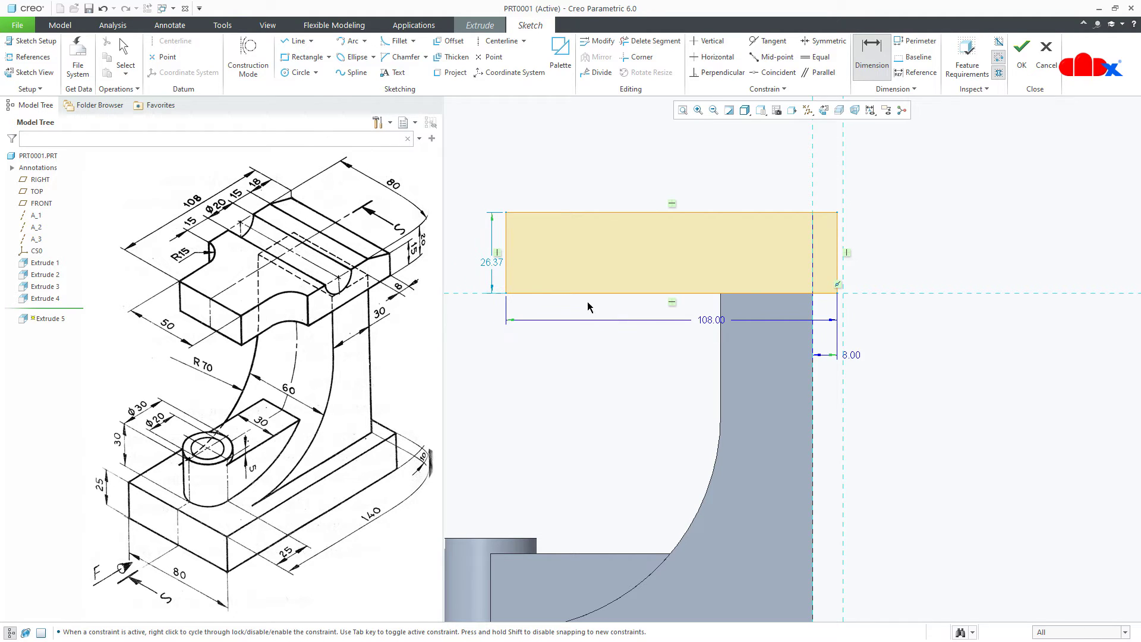
pyautogui.doubleClick(500, 266)
pyautogui.write('20')
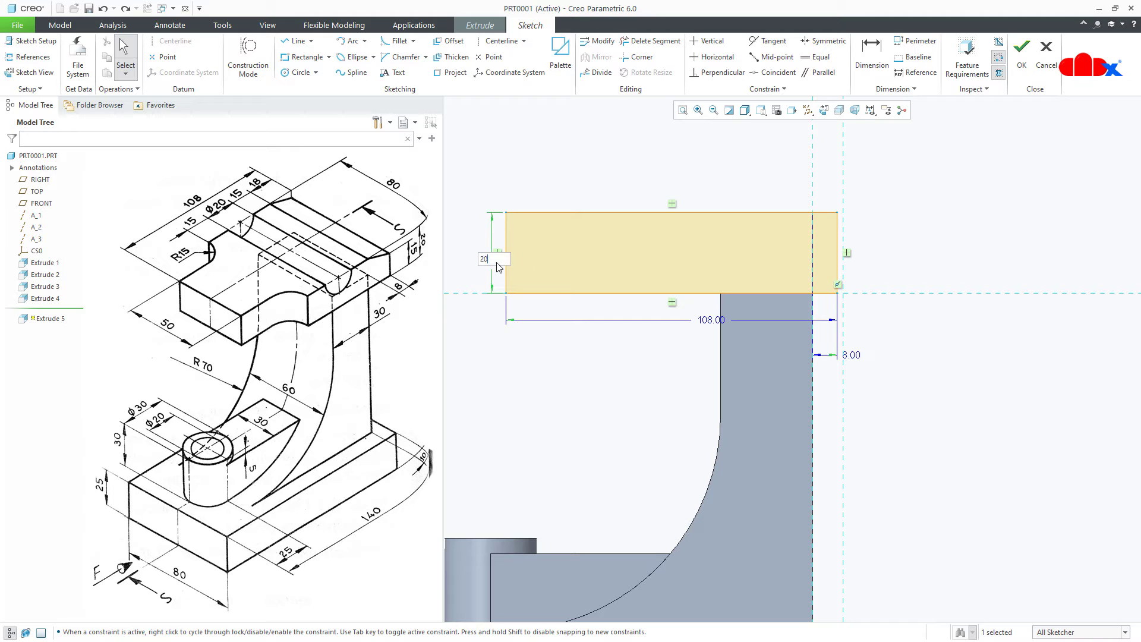
pyautogui.press('Return')
pyautogui.rightClick(499, 267)
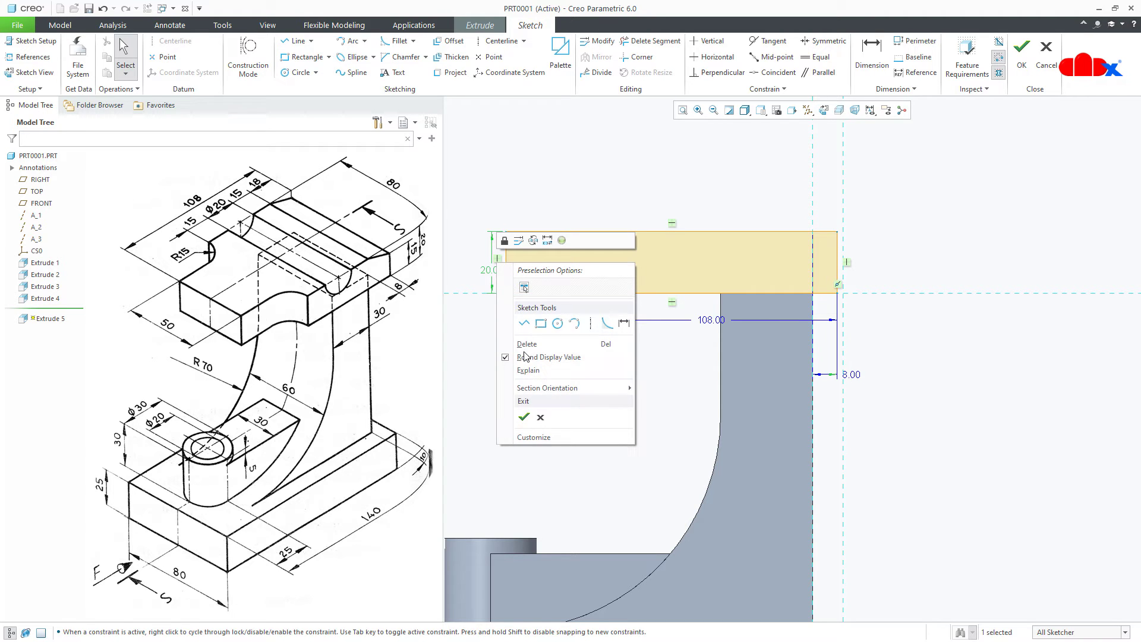
pyautogui.click(524, 414)
# Extrude the top plate profile symmetrically about the sketch plane to a total depth of 80.
pyautogui.moveTo(636, 378); pyautogui.dragTo(705, 441, button='middle')
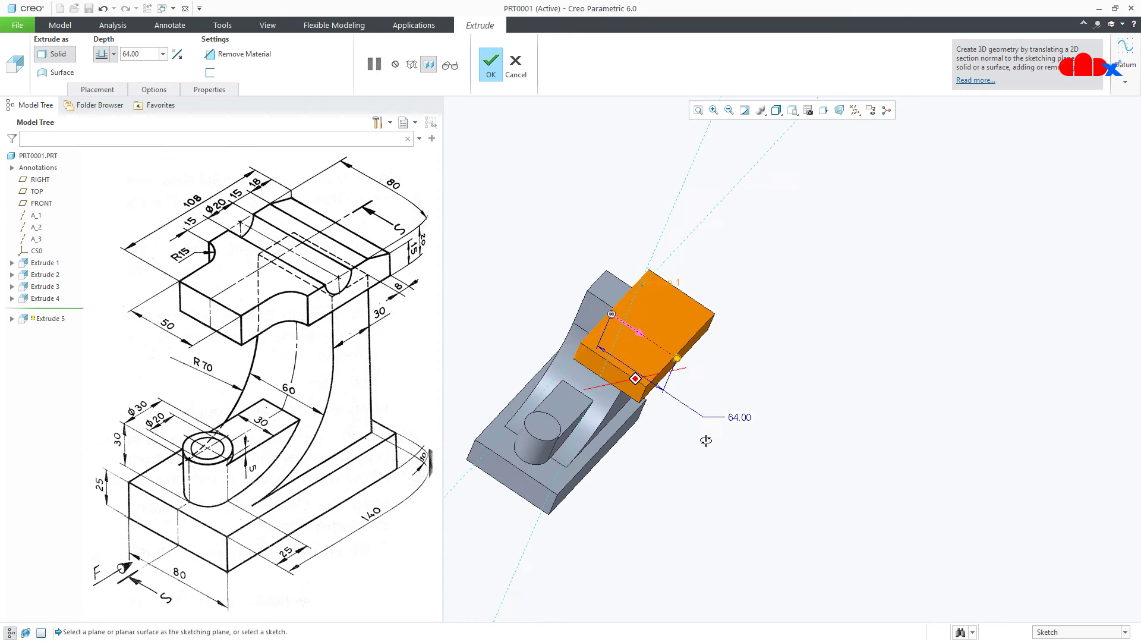
pyautogui.doubleClick(740, 418)
pyautogui.write('80')
pyautogui.press('Return')
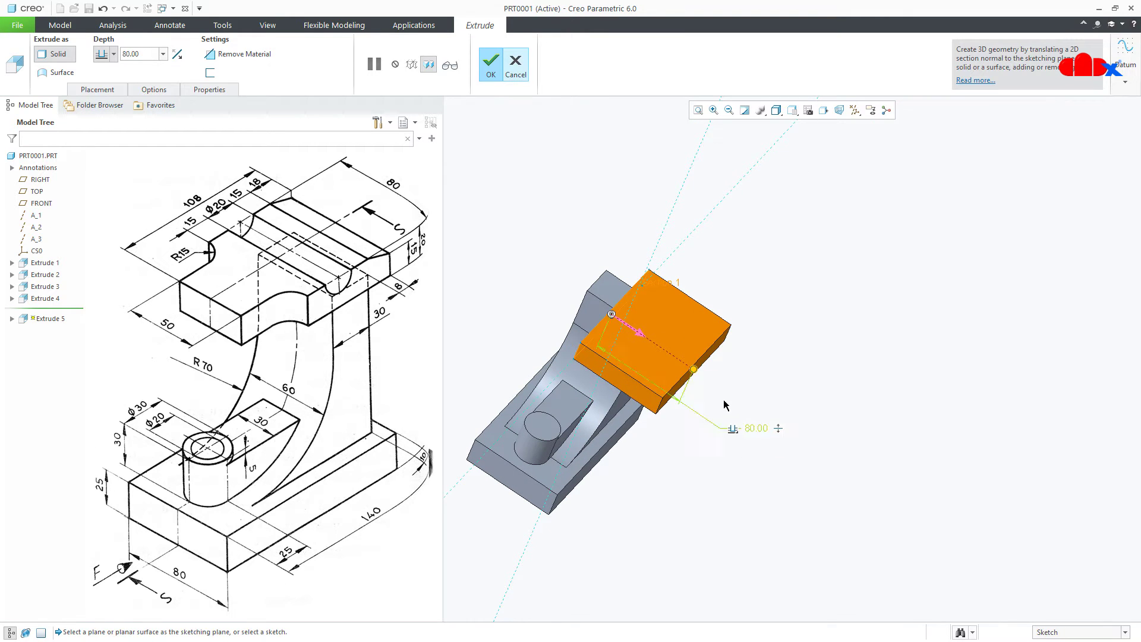
pyautogui.click(113, 56)
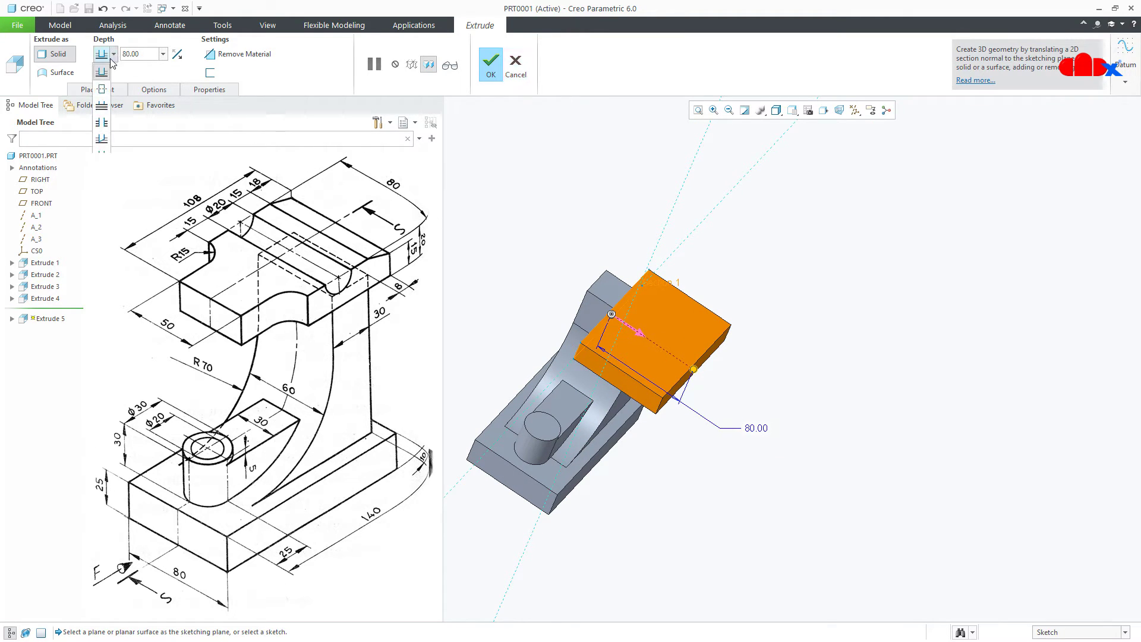
pyautogui.click(101, 89)
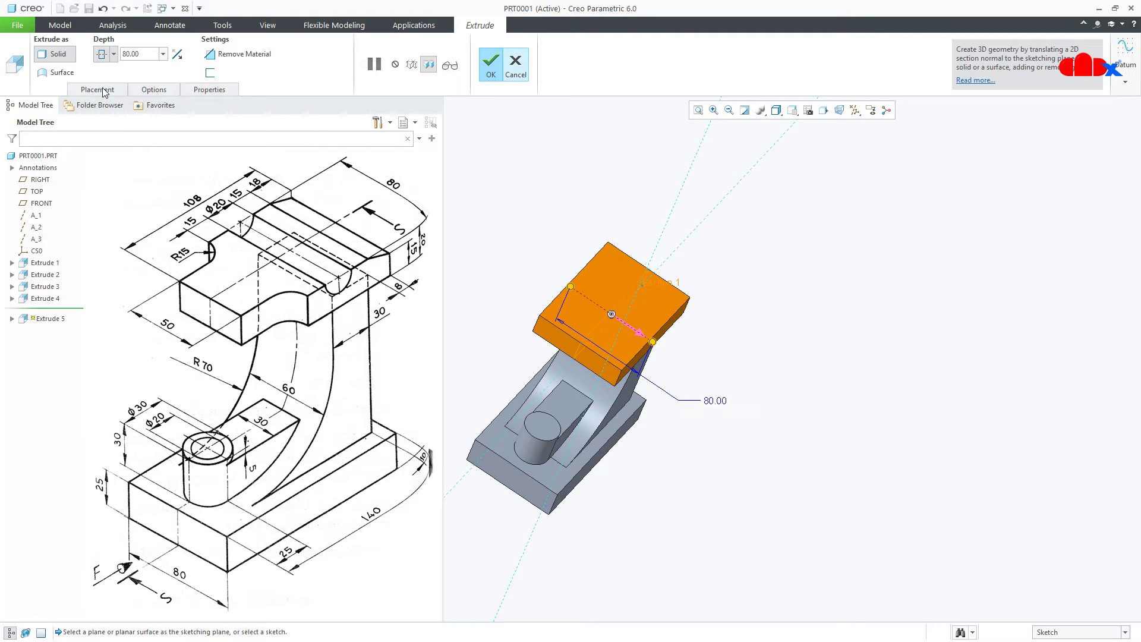
pyautogui.click(490, 65)
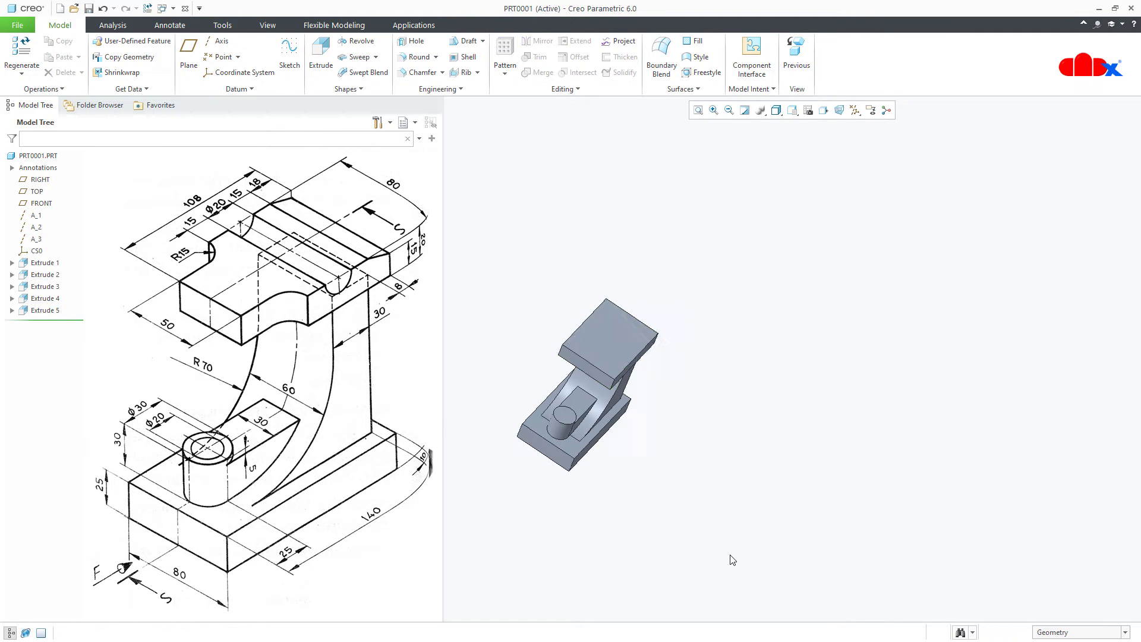
pyautogui.hotkey('ctrl', 'd')
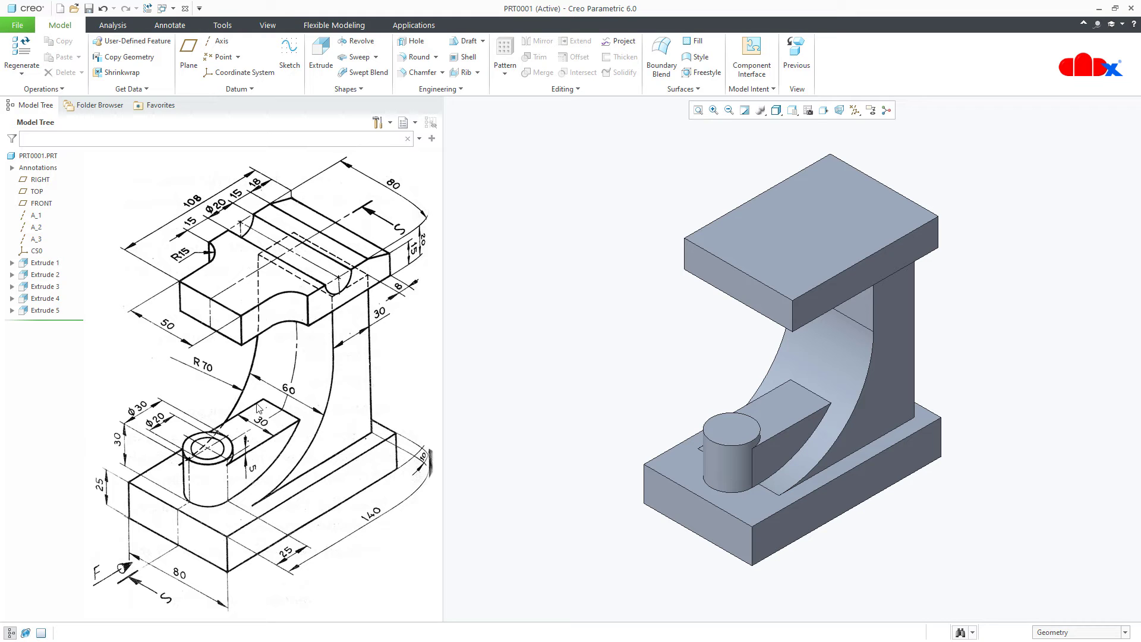
# Create a simple 20-diameter hole on the boss's top face, coaxial with the boss axis, with Through All depth.
pyautogui.click(414, 41)
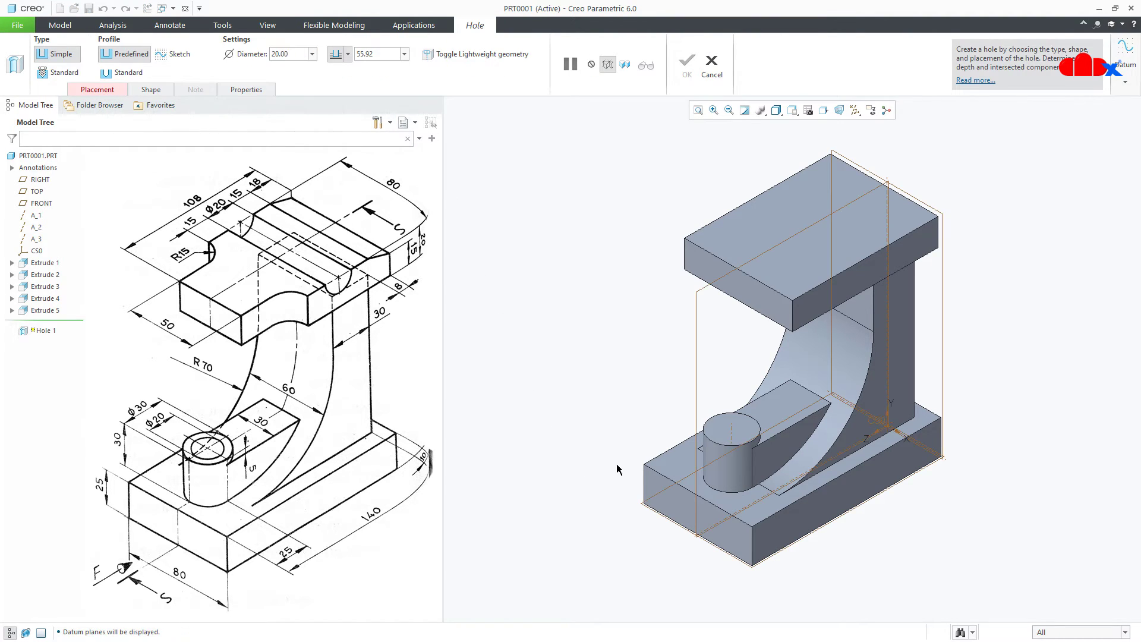
pyautogui.click(722, 436)
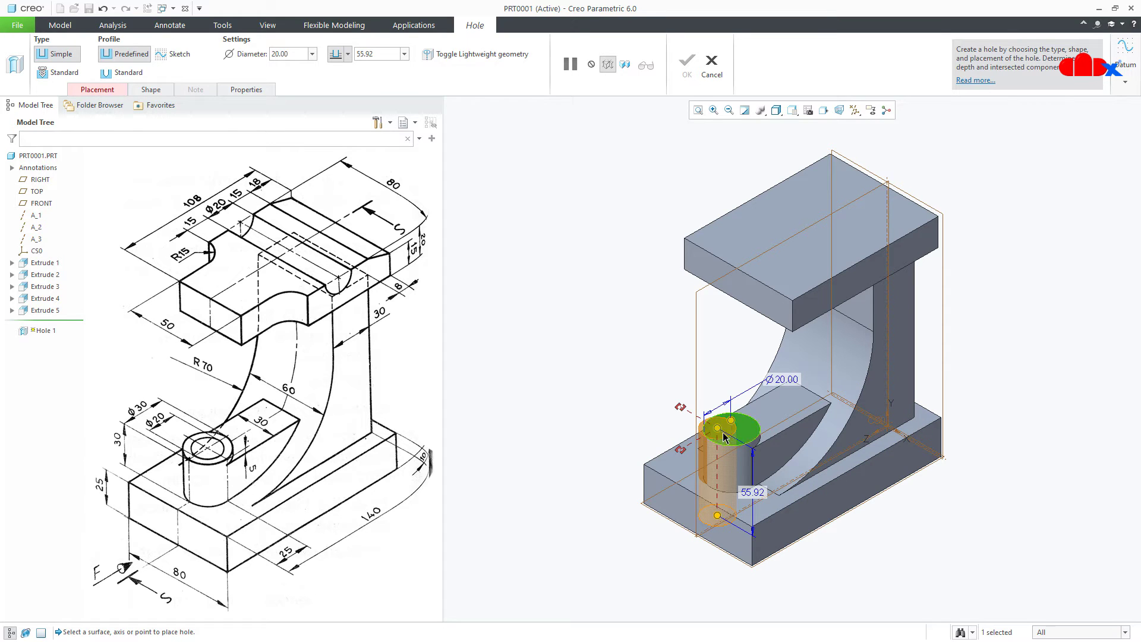
pyautogui.keyDown('ctrl'); pyautogui.click(731, 437); pyautogui.keyUp('ctrl')
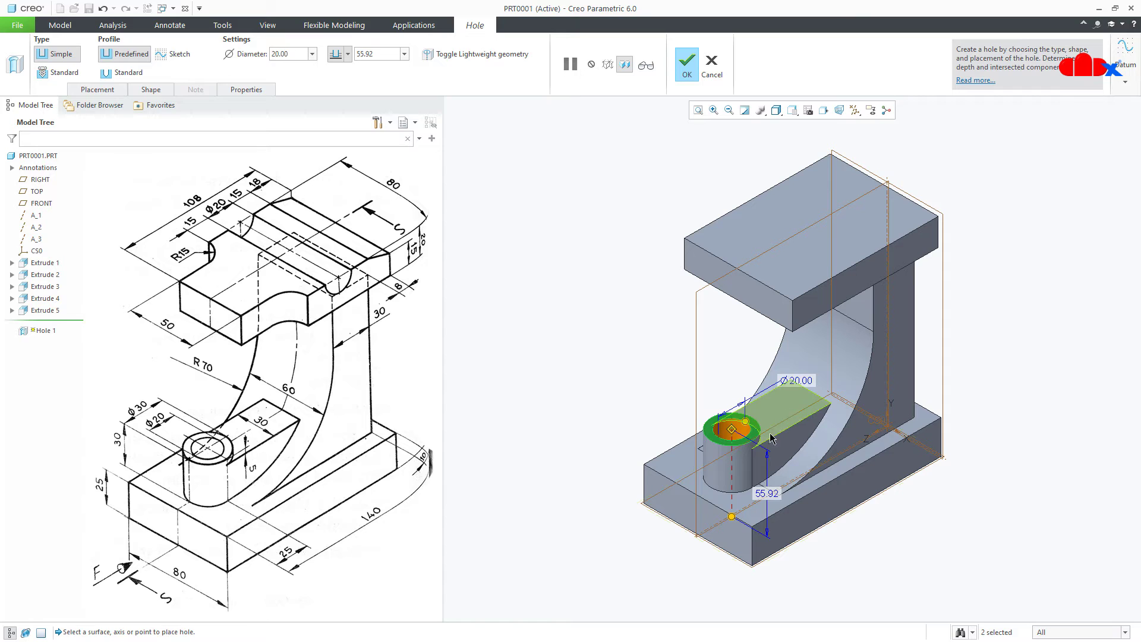
pyautogui.rightClick(731, 516)
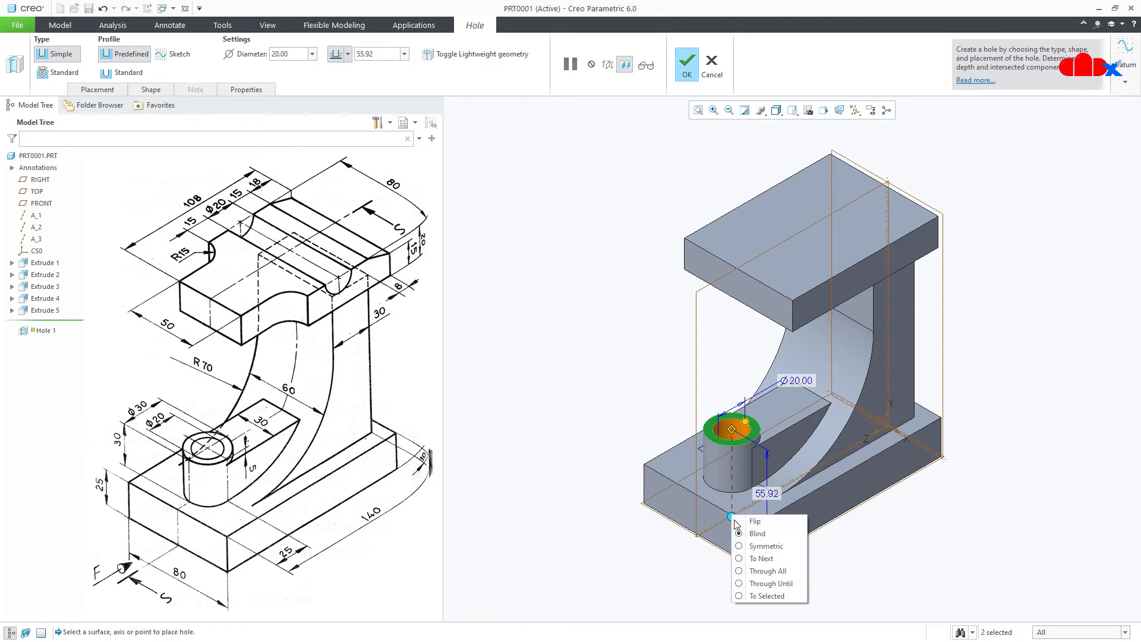
pyautogui.click(767, 571)
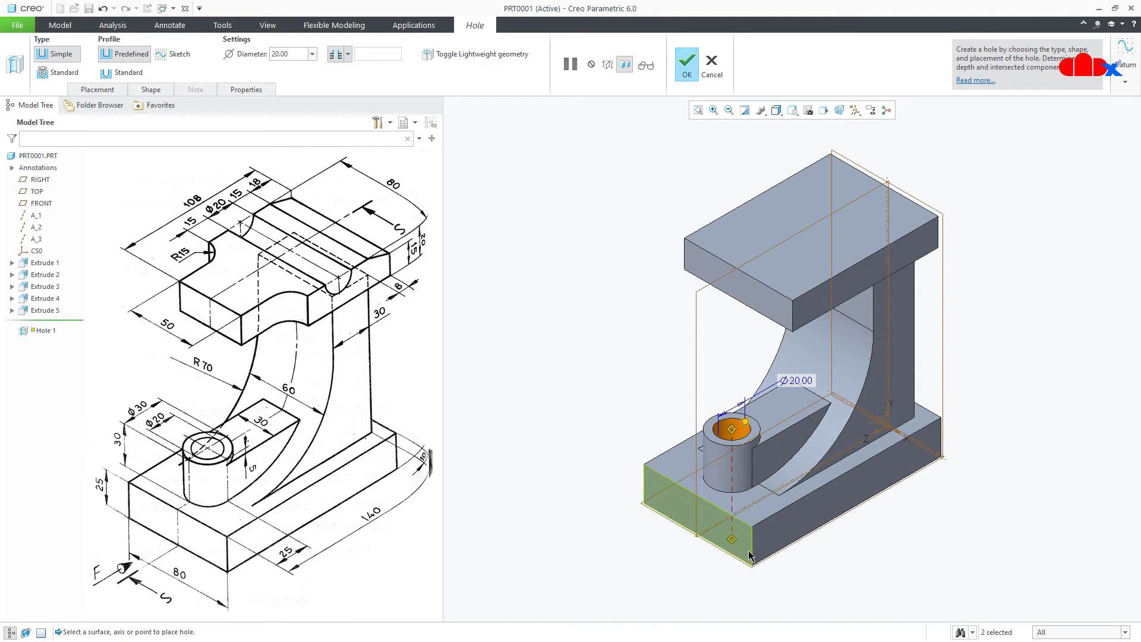
pyautogui.moveTo(751, 556); pyautogui.dragTo(764, 577, button='middle')
pyautogui.middleClick(758, 560)
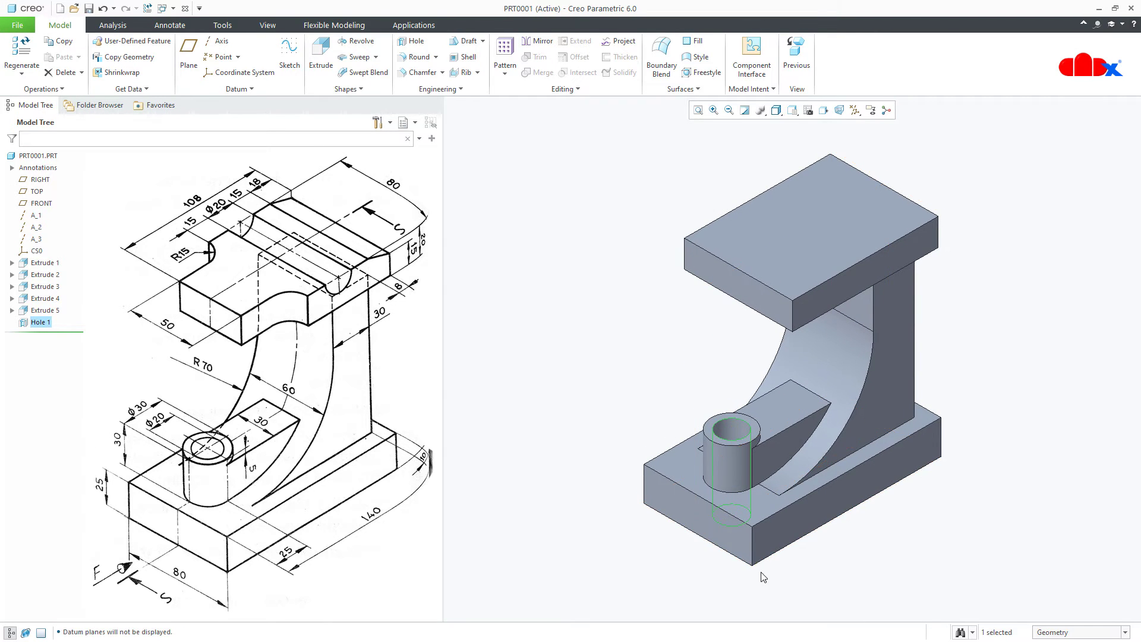
# Start an extrude sketch on the top plate's side face and draw a circle about 16 in diameter centred on its upper edge.
pyautogui.click(771, 595)
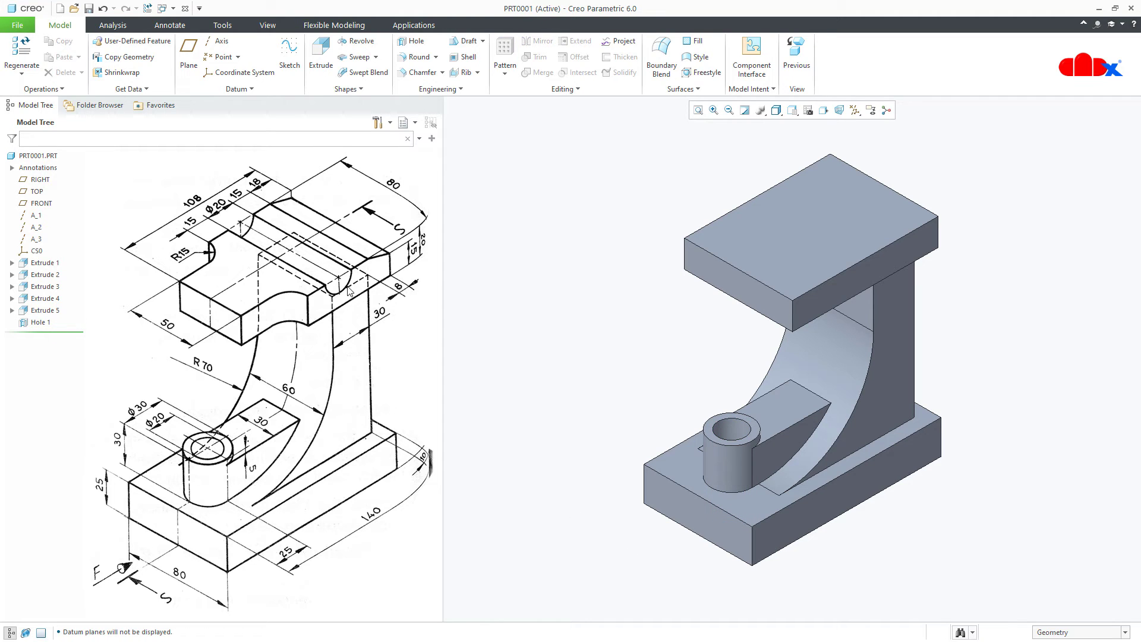
pyautogui.click(321, 57)
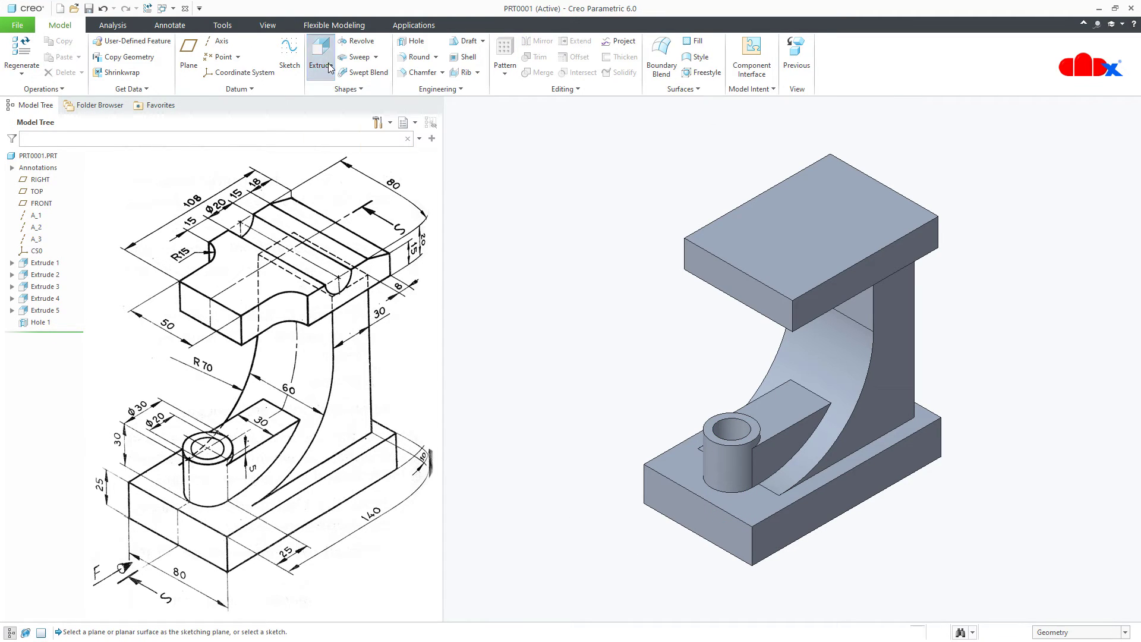
pyautogui.click(822, 304)
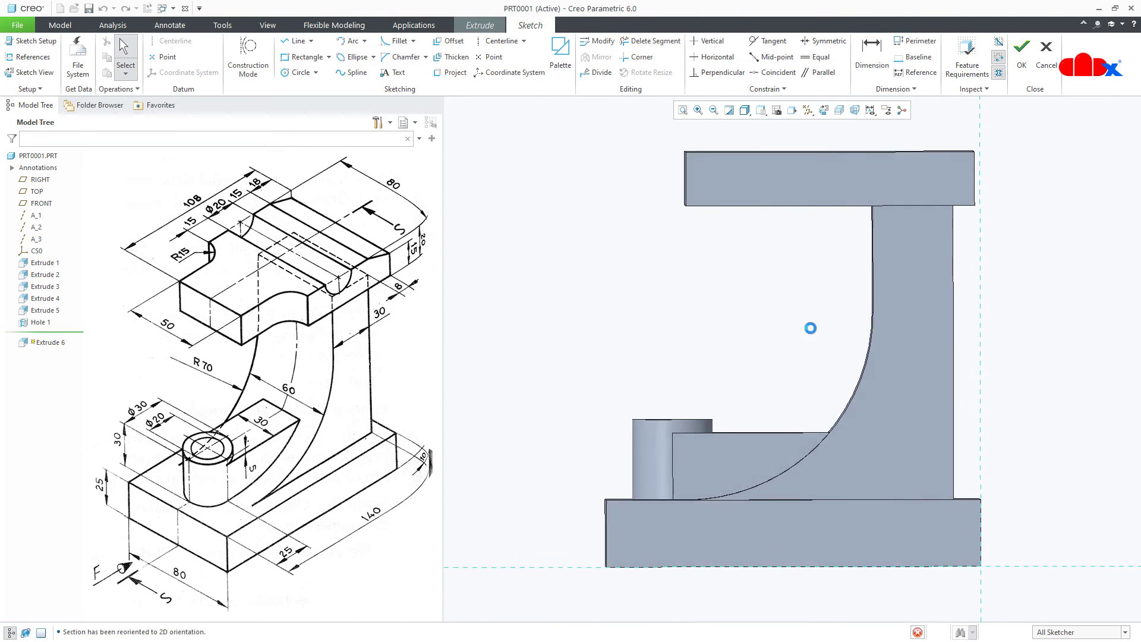
pyautogui.rightClick(789, 354)
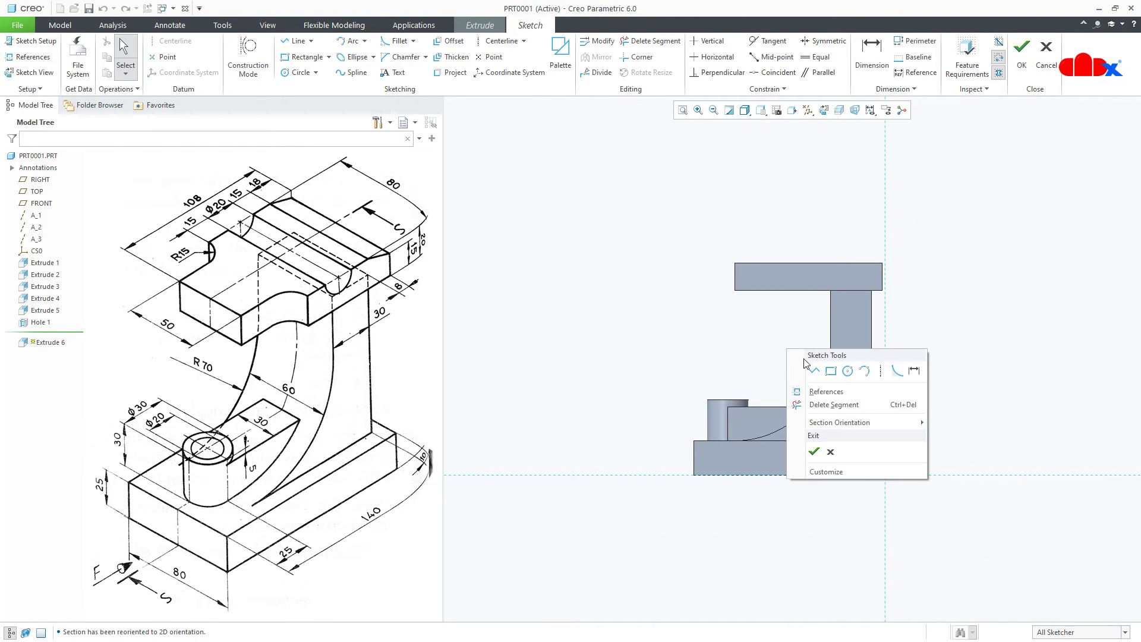
pyautogui.click(847, 375)
pyautogui.scroll(3, 811, 272)
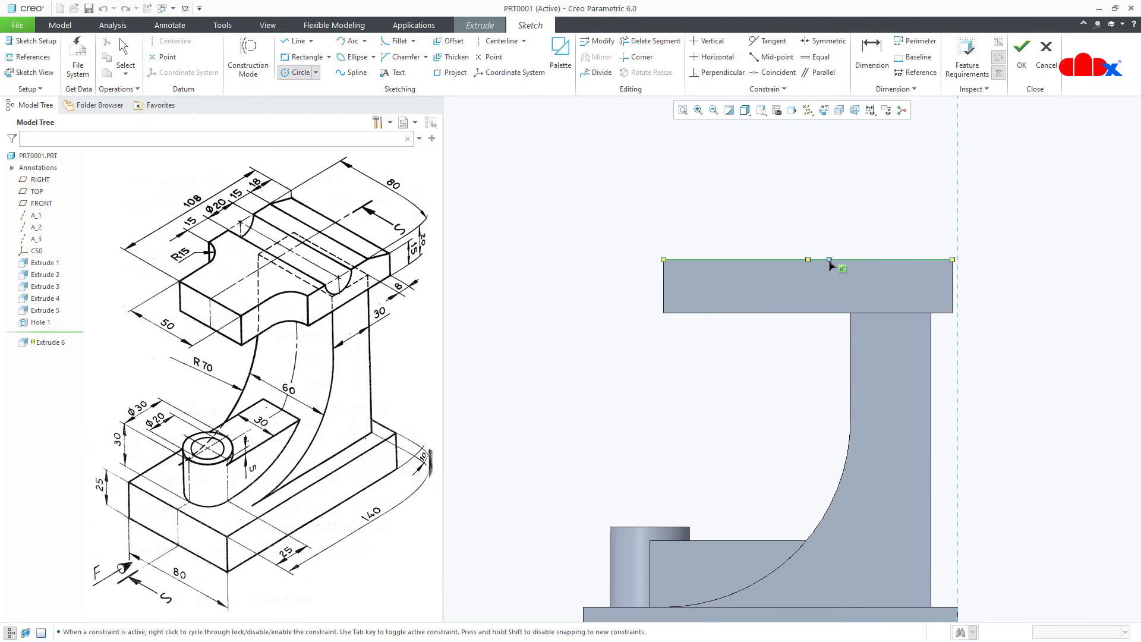
pyautogui.click(829, 259)
pyautogui.click(833, 286)
pyautogui.middleClick(868, 285)
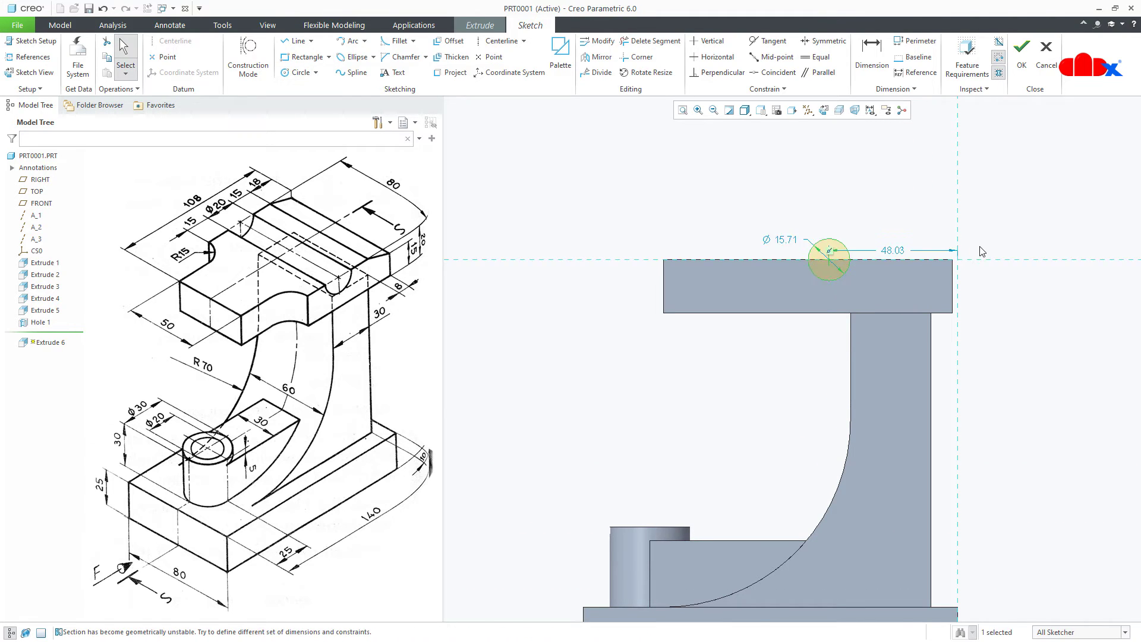
# Sketch a closed triangle at the top plate's upper rear corner, about 15 long and 4 high.
pyautogui.scroll(4, 980, 251)
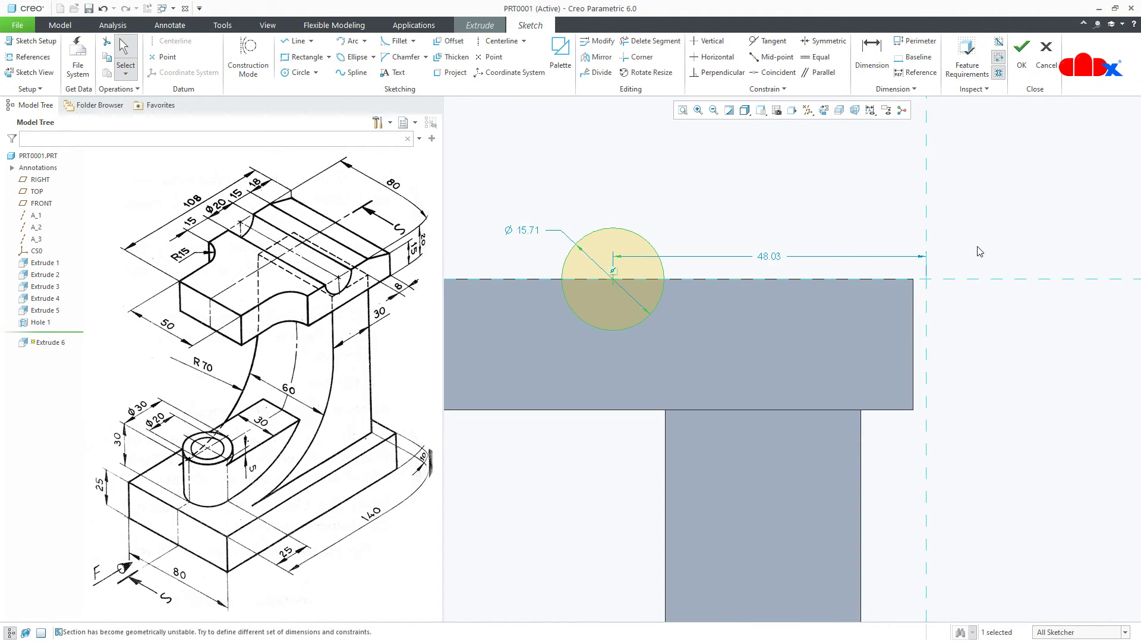
pyautogui.rightClick(979, 251)
pyautogui.click(1004, 269)
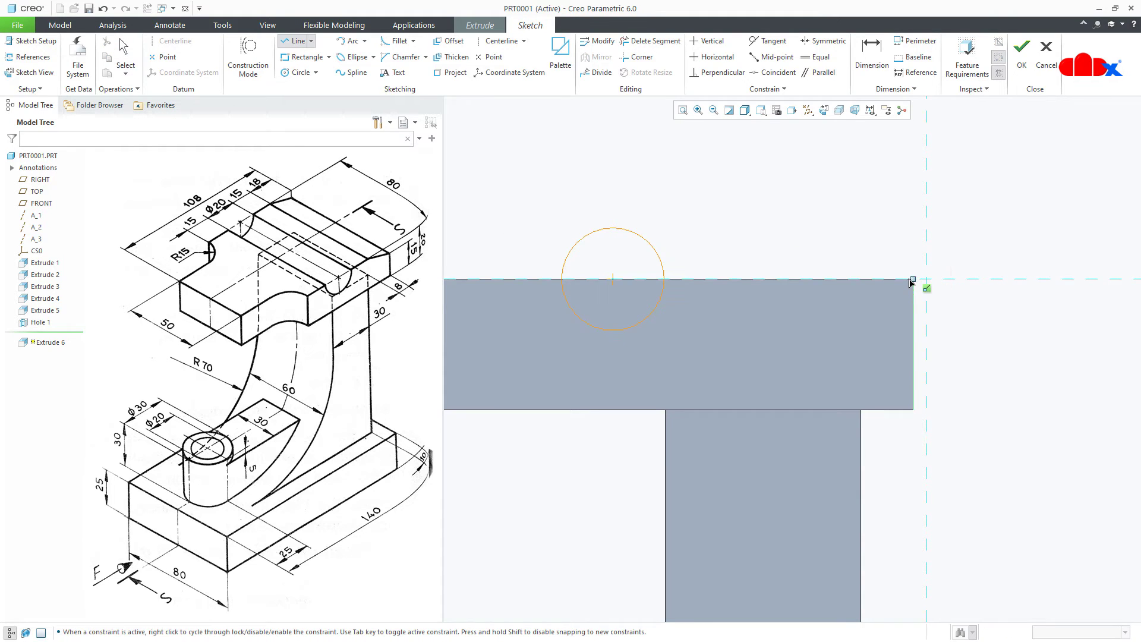
pyautogui.click(913, 307)
pyautogui.click(818, 279)
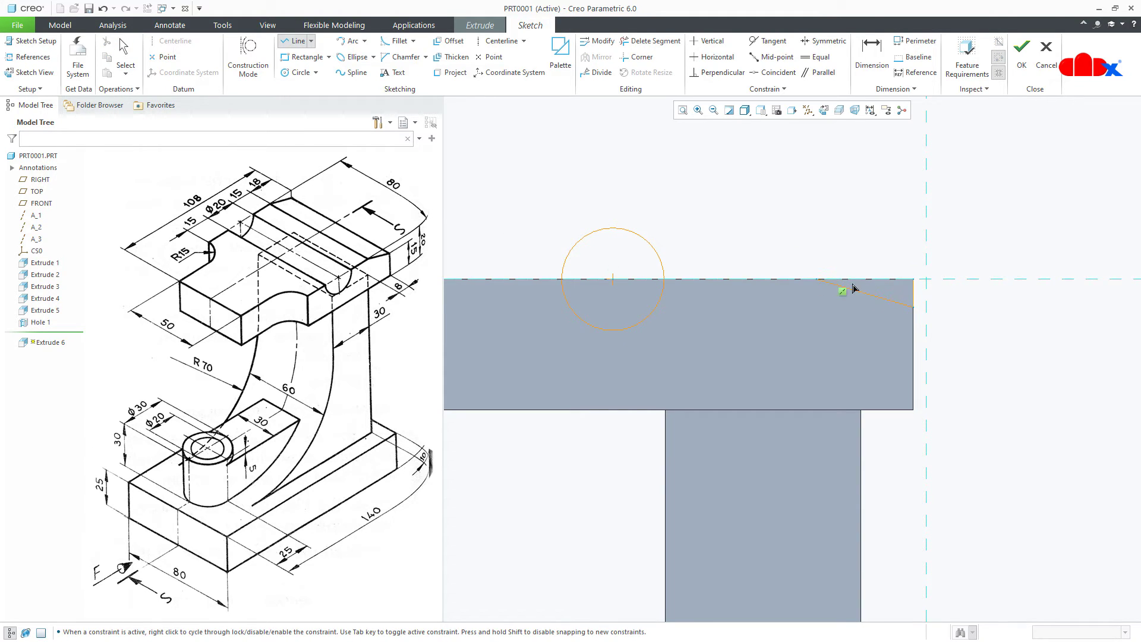
pyautogui.click(913, 278)
pyautogui.middleClick(605, 297)
# Trim away the part of the circle above the plate's upper edge to leave a semicircular groove profile.
pyautogui.click(651, 40)
pyautogui.moveTo(597, 191)
pyautogui.mouseDown()
pyautogui.moveTo(605, 233)
pyautogui.moveTo(648, 215)
pyautogui.mouseUp()
pyautogui.middleClick(661, 212)
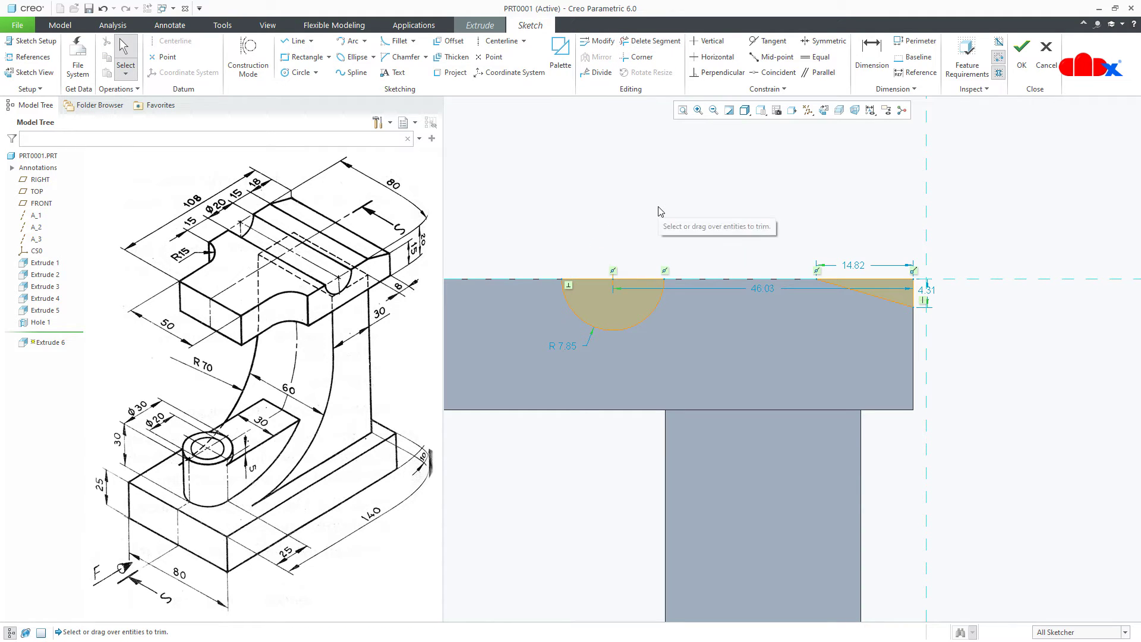
# Set the corner triangle's length to 18 and dimension the plate's rear edge height below it as 15.
pyautogui.doubleClick(849, 266)
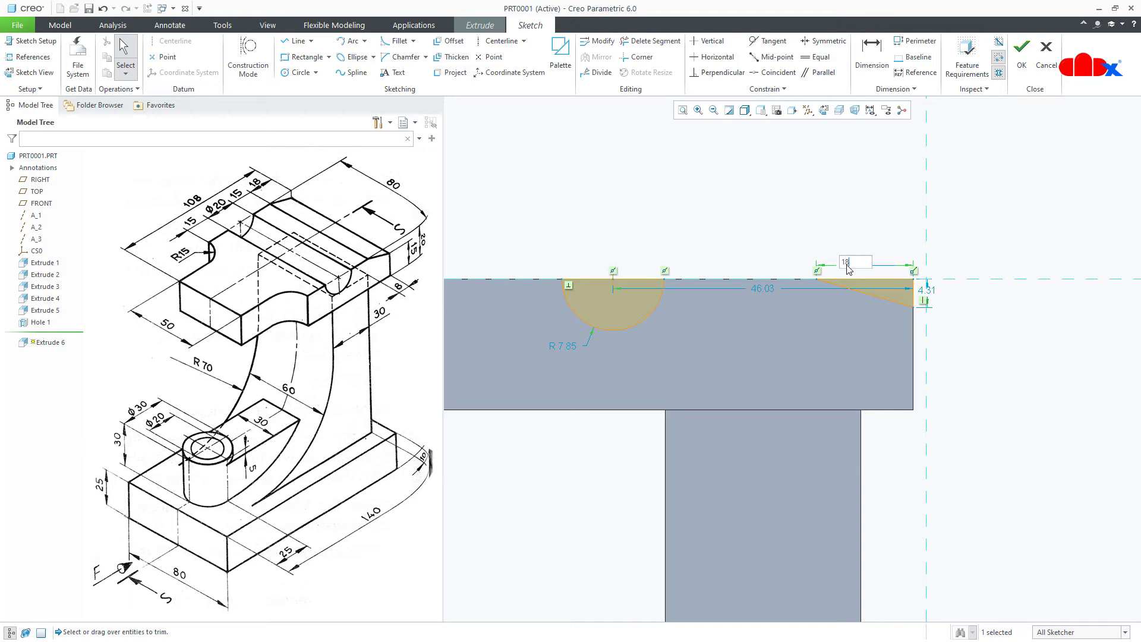
pyautogui.press('Return')
pyautogui.rightClick(856, 244)
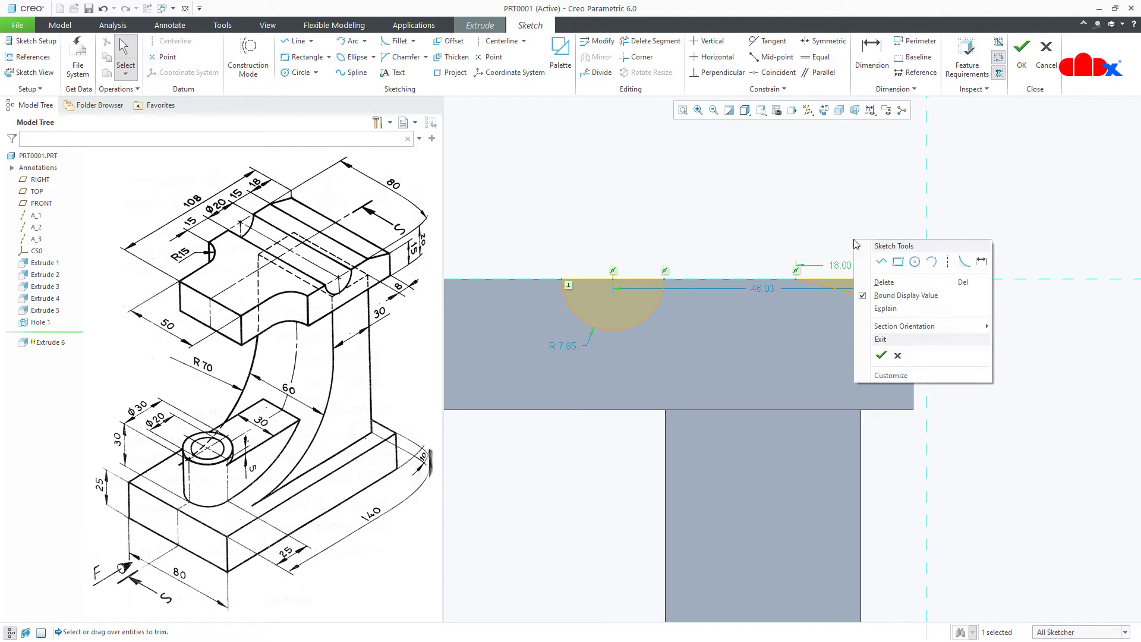
pyautogui.click(973, 262)
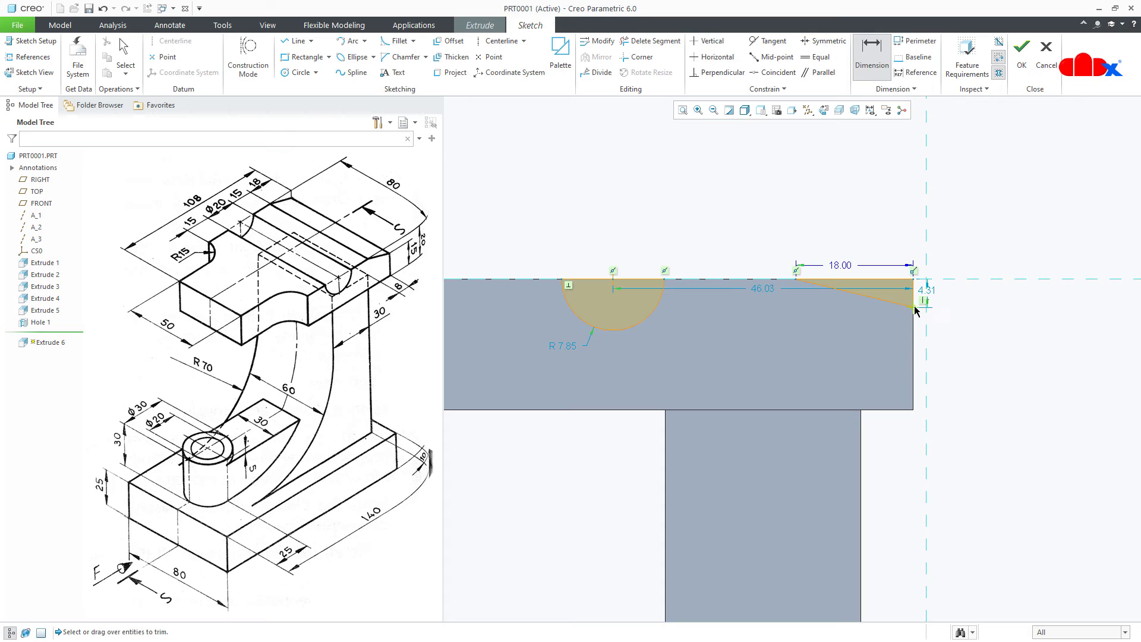
pyautogui.click(915, 308)
pyautogui.click(886, 409)
pyautogui.middleClick(959, 371)
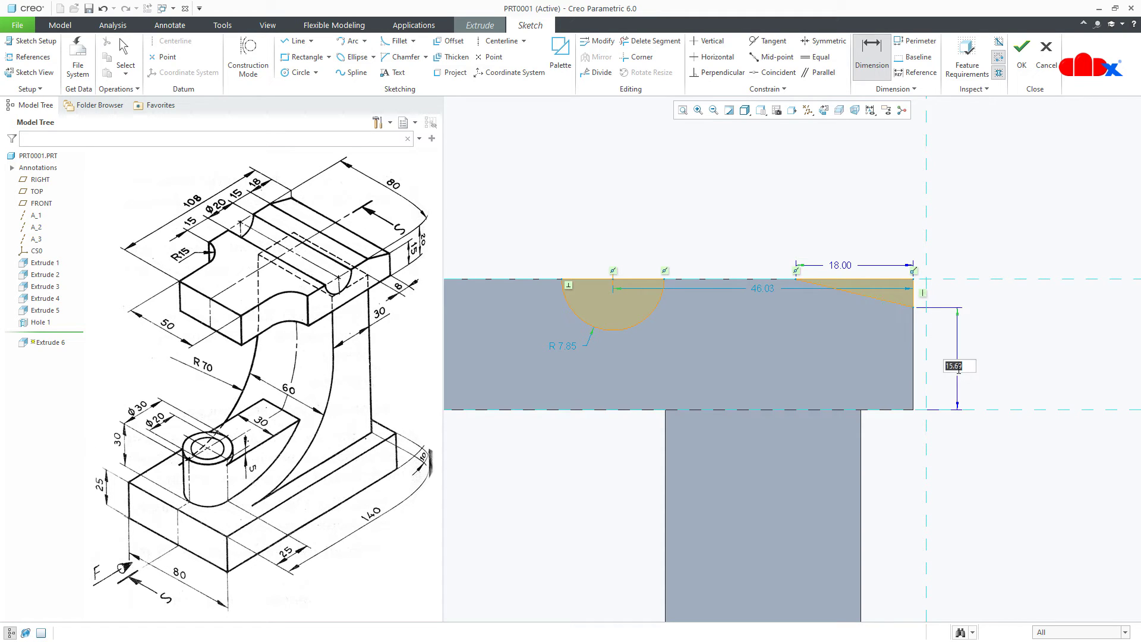
pyautogui.write('15')
pyautogui.press('Return')
# Dimension the gap between the triangle and the semicircle as 15 and the semicircle's diameter as 20.
pyautogui.click(796, 278)
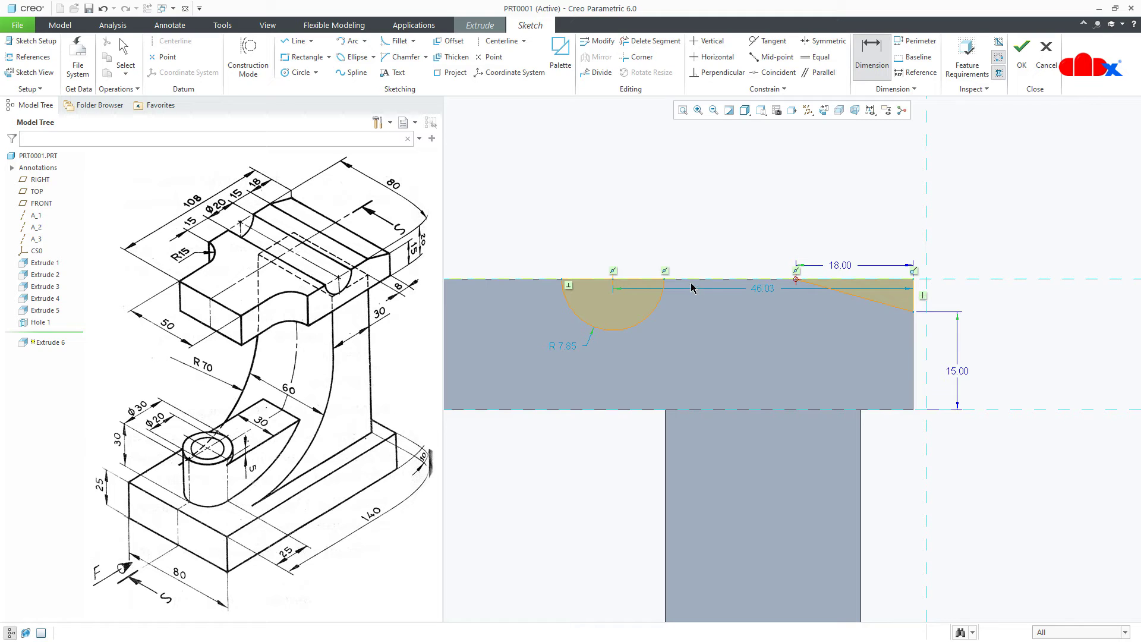
pyautogui.click(664, 278)
pyautogui.middleClick(704, 252)
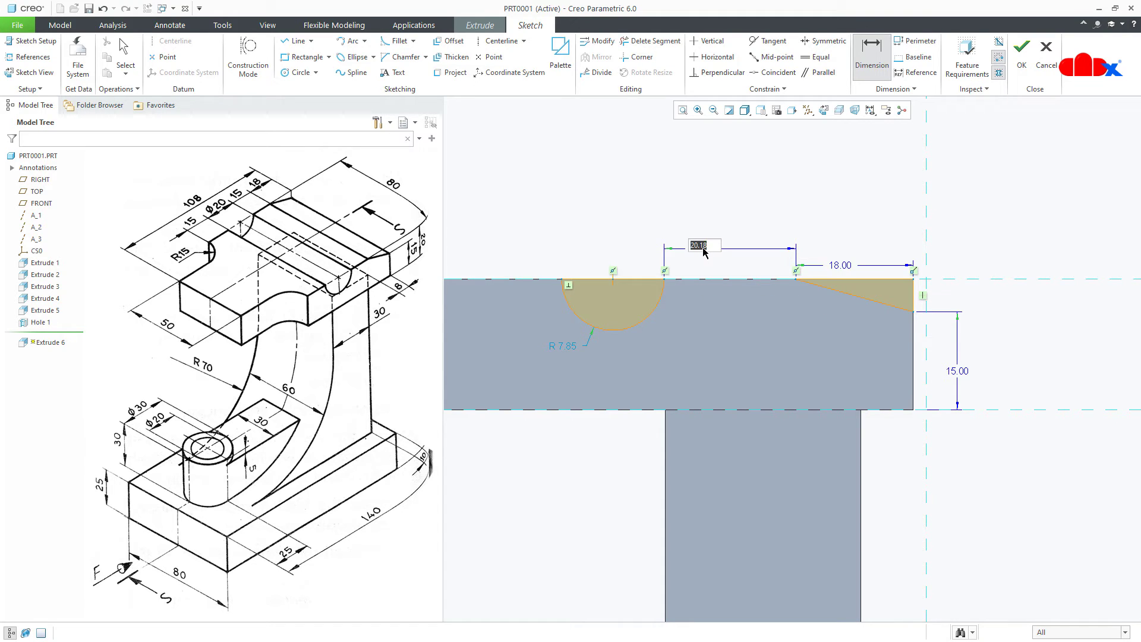
pyautogui.write('15')
pyautogui.press('Return')
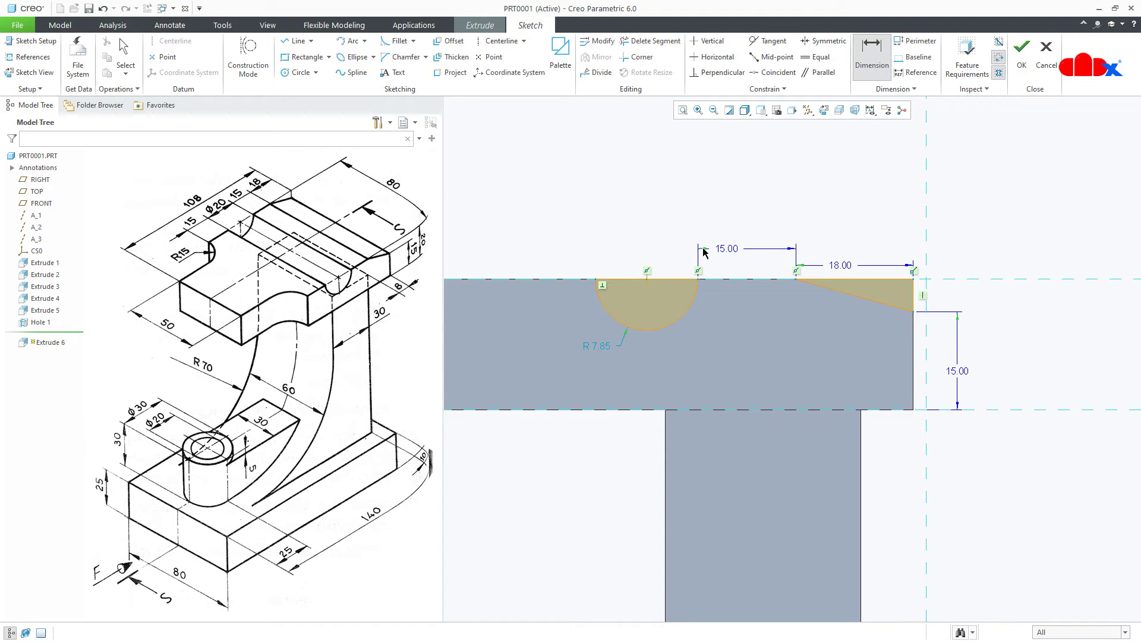
pyautogui.doubleClick(698, 303)
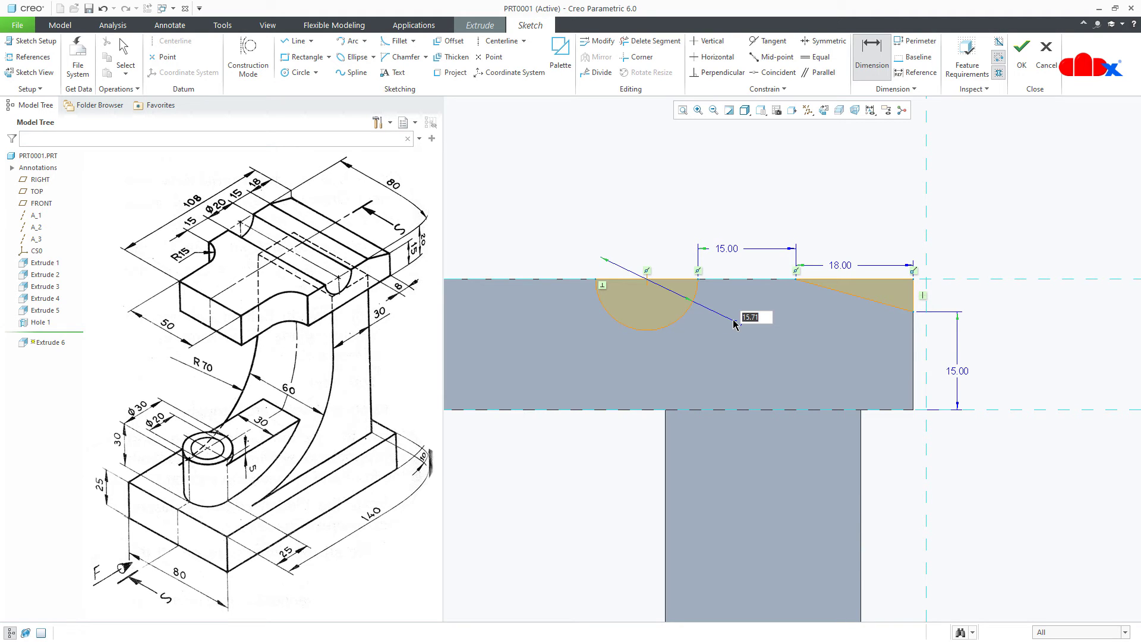
pyautogui.write('20')
pyautogui.press('Return')
# Finish the sketch and cut the groove and sloped corner through the full width of the top plate.
pyautogui.rightClick(737, 327)
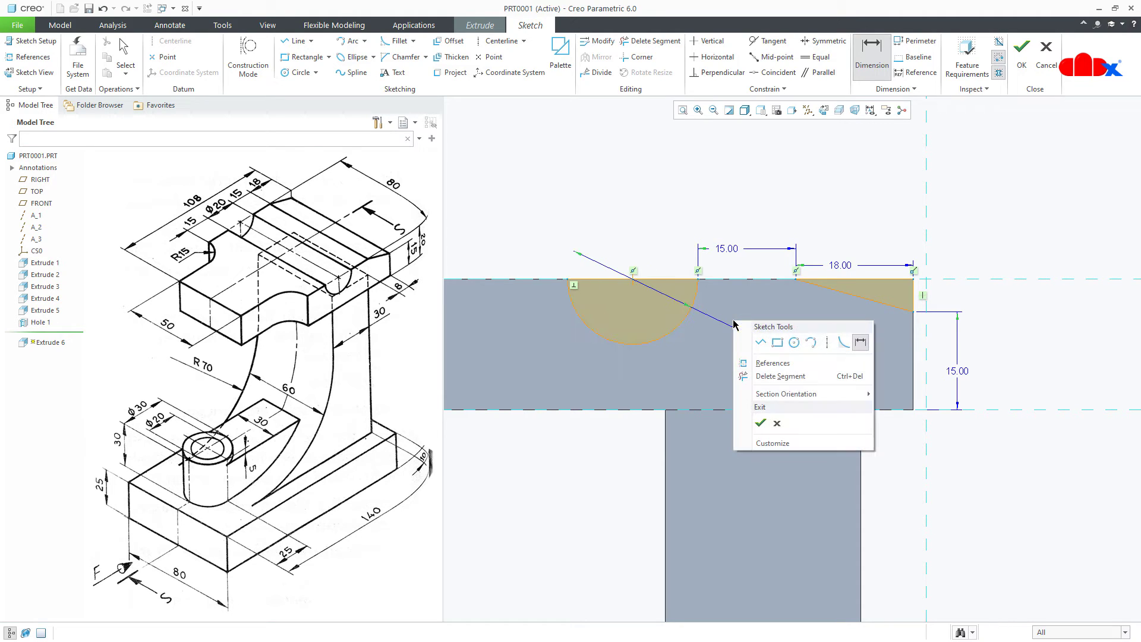
pyautogui.click(750, 418)
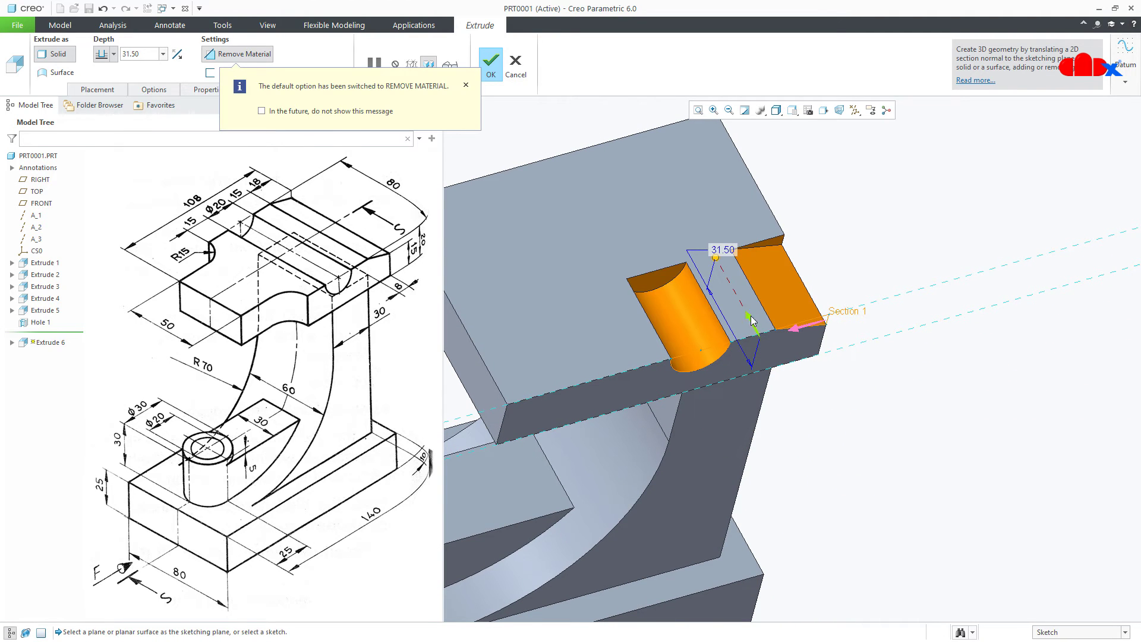
pyautogui.rightClick(717, 259)
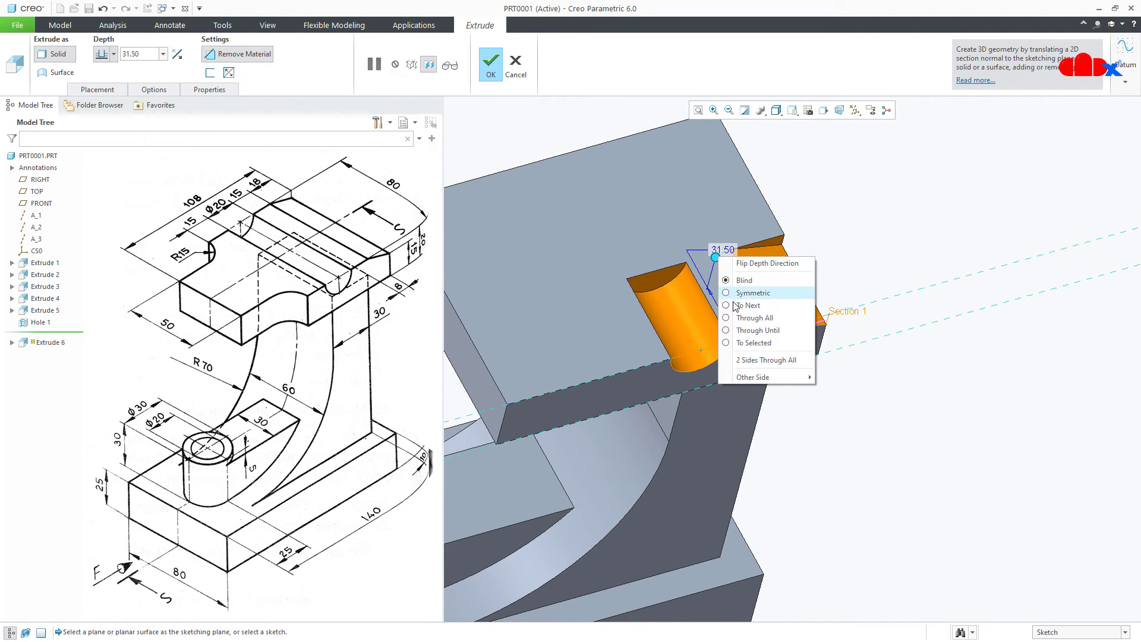
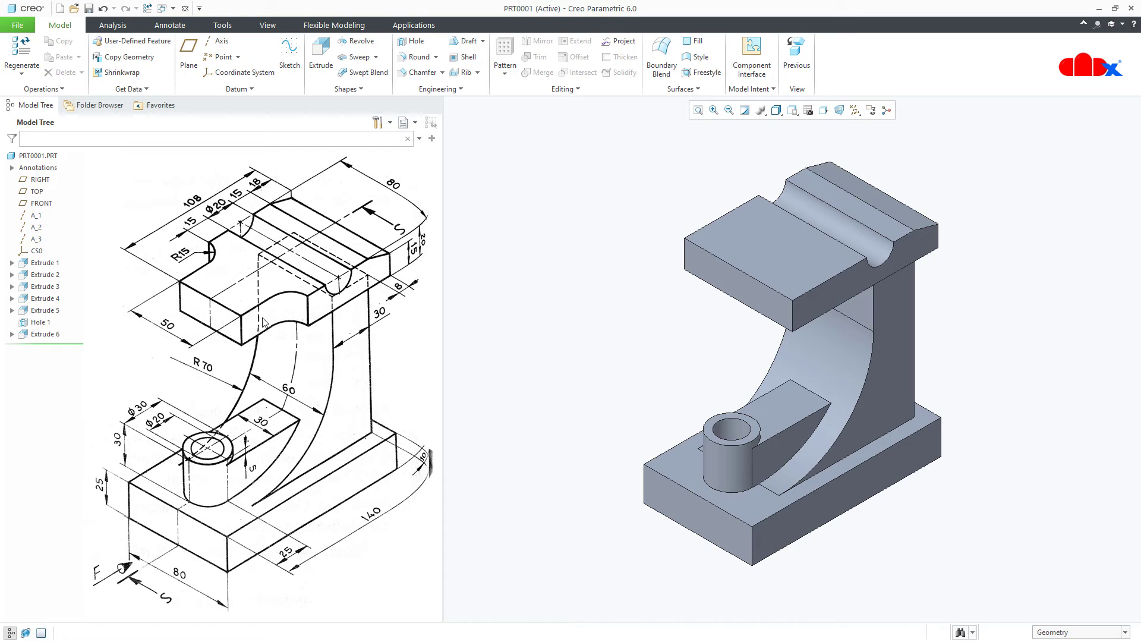
# Start an extrude sketch on the top plate's upper face and add the RIGHT datum plane as a sketch reference.
pyautogui.click(321, 57)
pyautogui.click(720, 246)
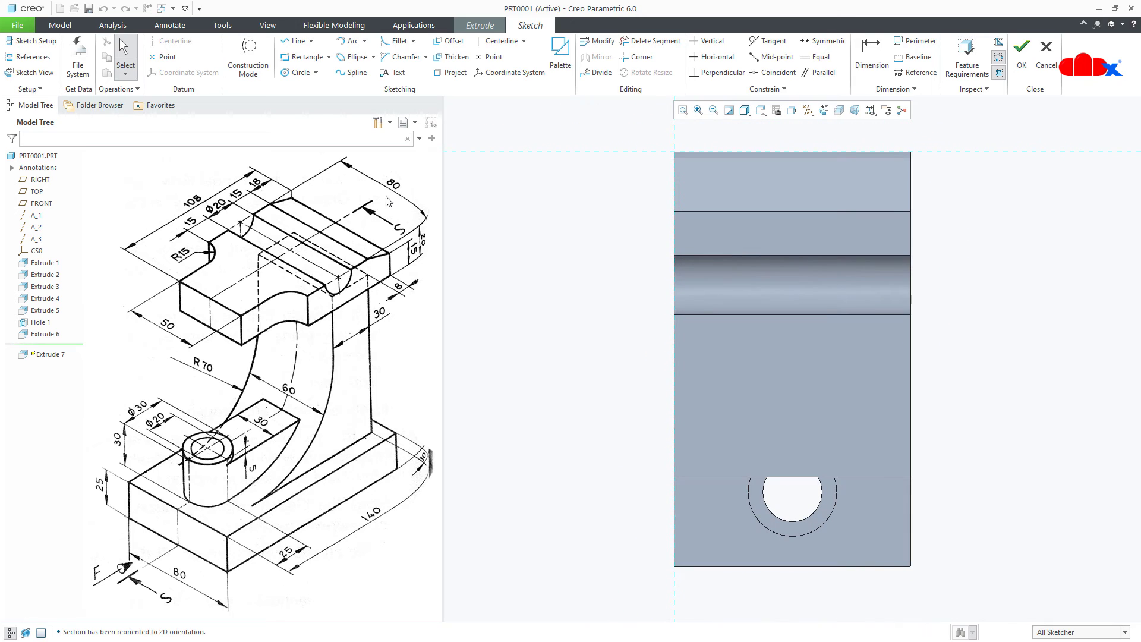
pyautogui.click(29, 57)
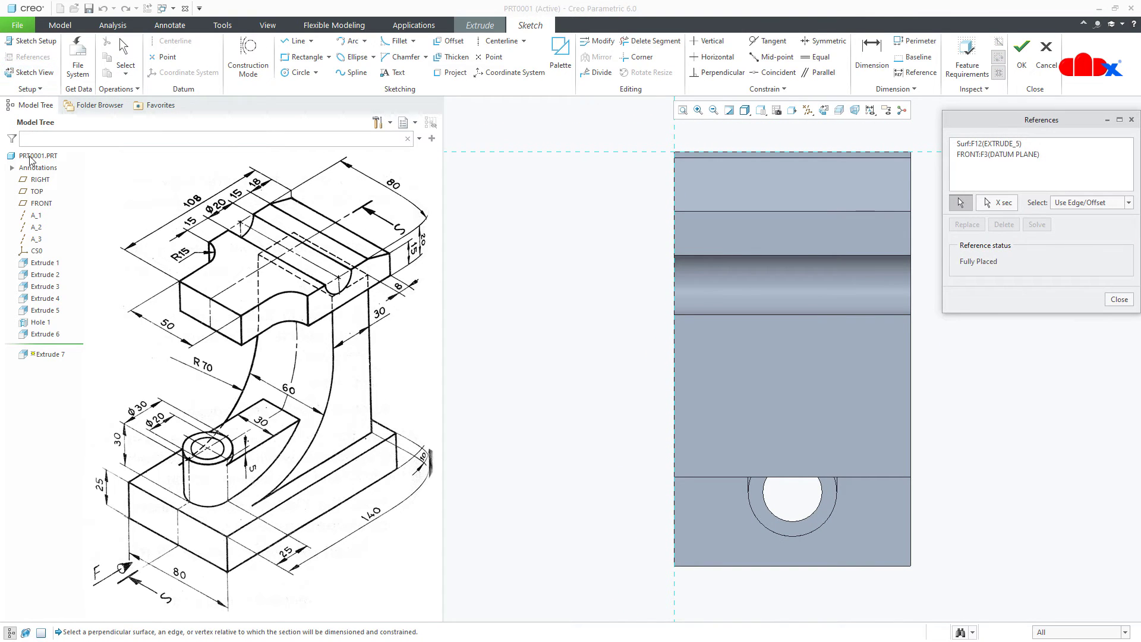
pyautogui.click(35, 180)
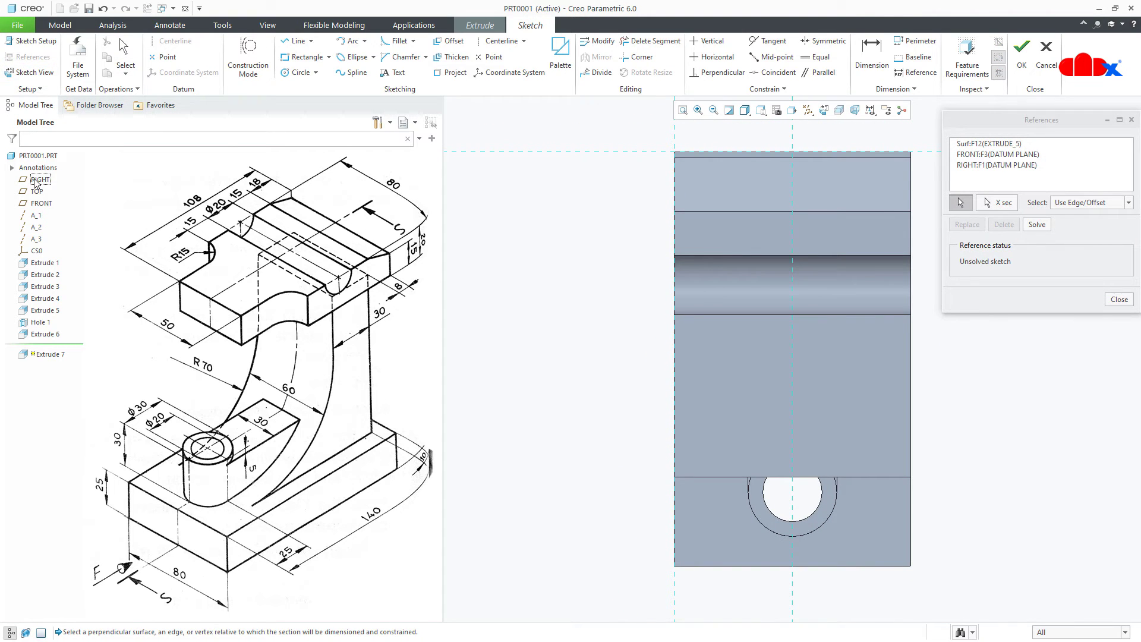
pyautogui.middleClick(480, 279)
# Draw a vertical centerline along the RIGHT plane reference through the middle of the top plate.
pyautogui.rightClick(479, 277)
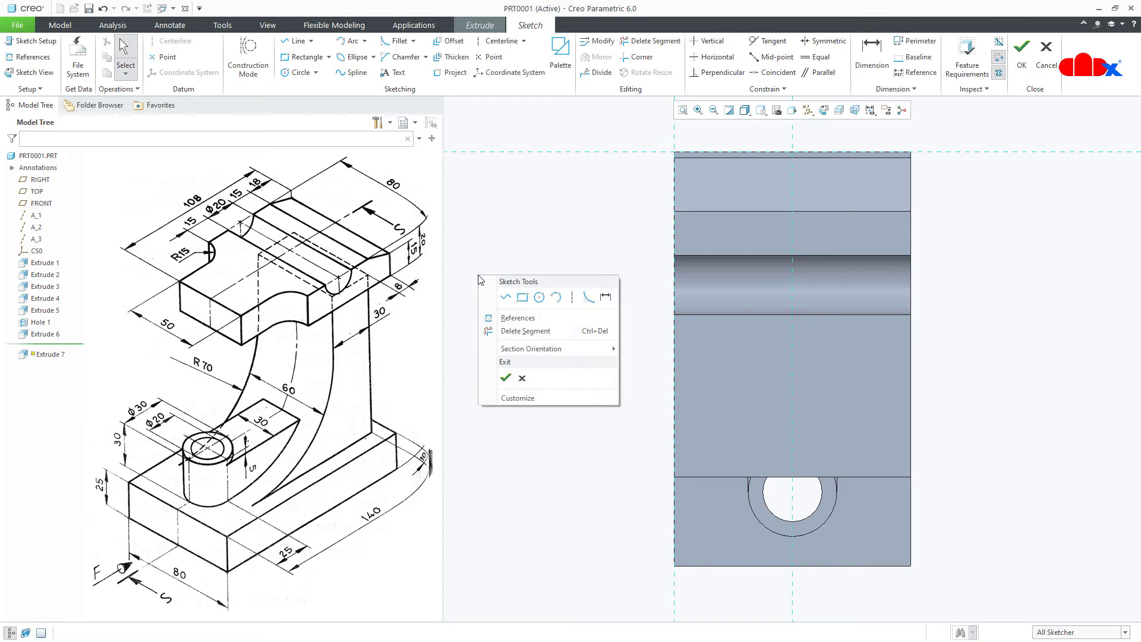
pyautogui.click(575, 297)
pyautogui.click(791, 371)
pyautogui.click(790, 411)
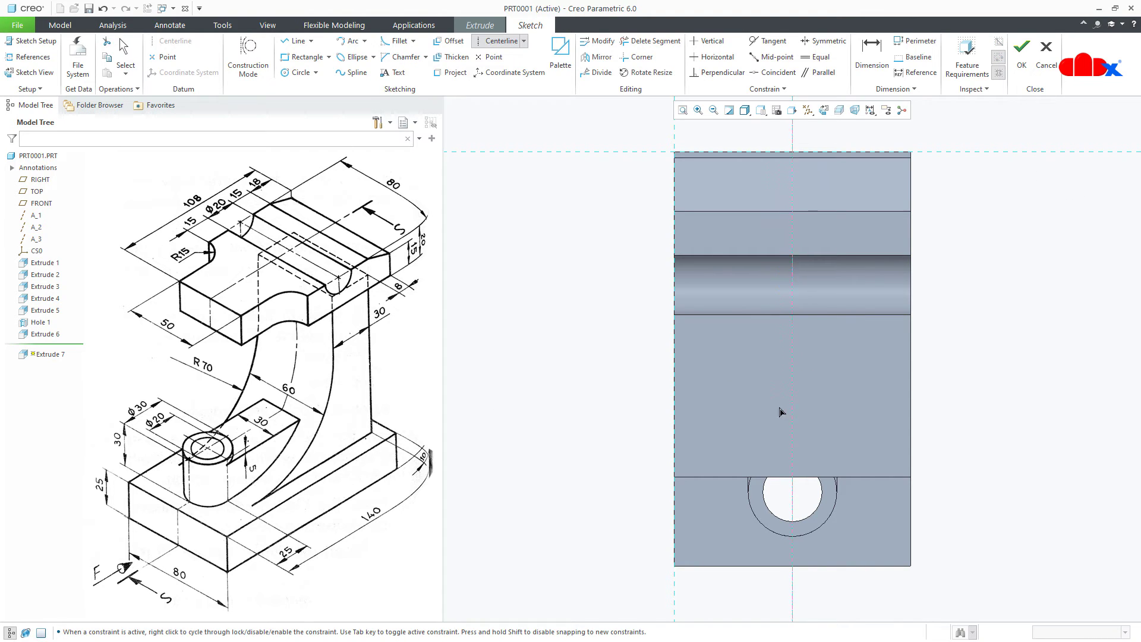
pyautogui.middleClick(742, 395)
# Draw connected lines at the plate's front corner, about 10.3 along the front edge and about 23.7 along the side edge.
pyautogui.rightClick(740, 390)
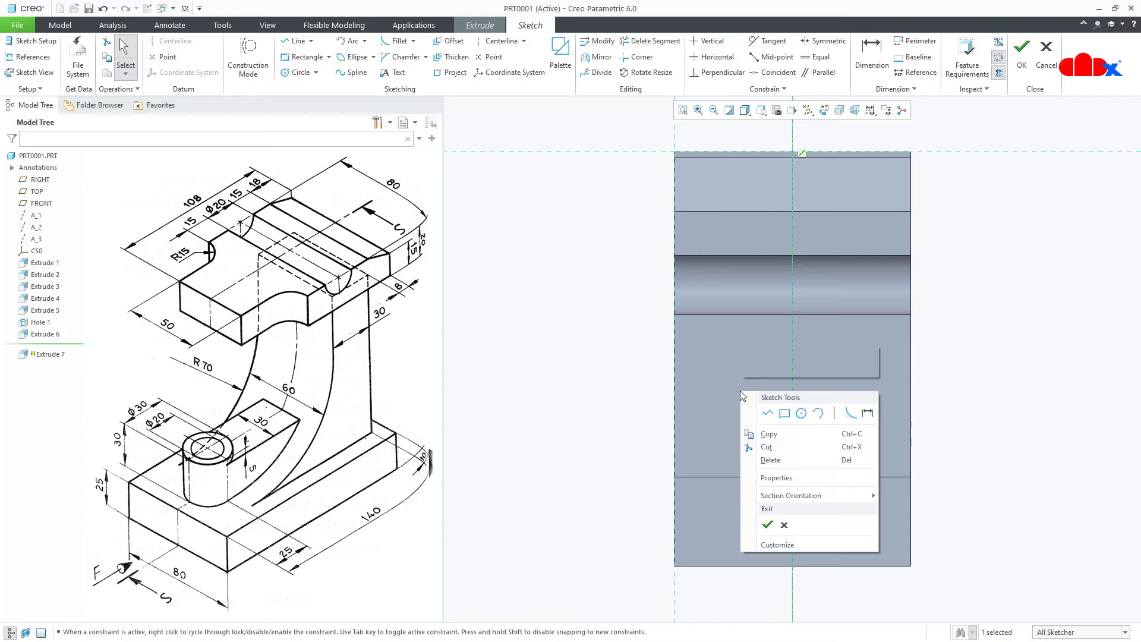
pyautogui.click(762, 413)
pyautogui.click(837, 477)
pyautogui.scroll(-3, 880, 480)
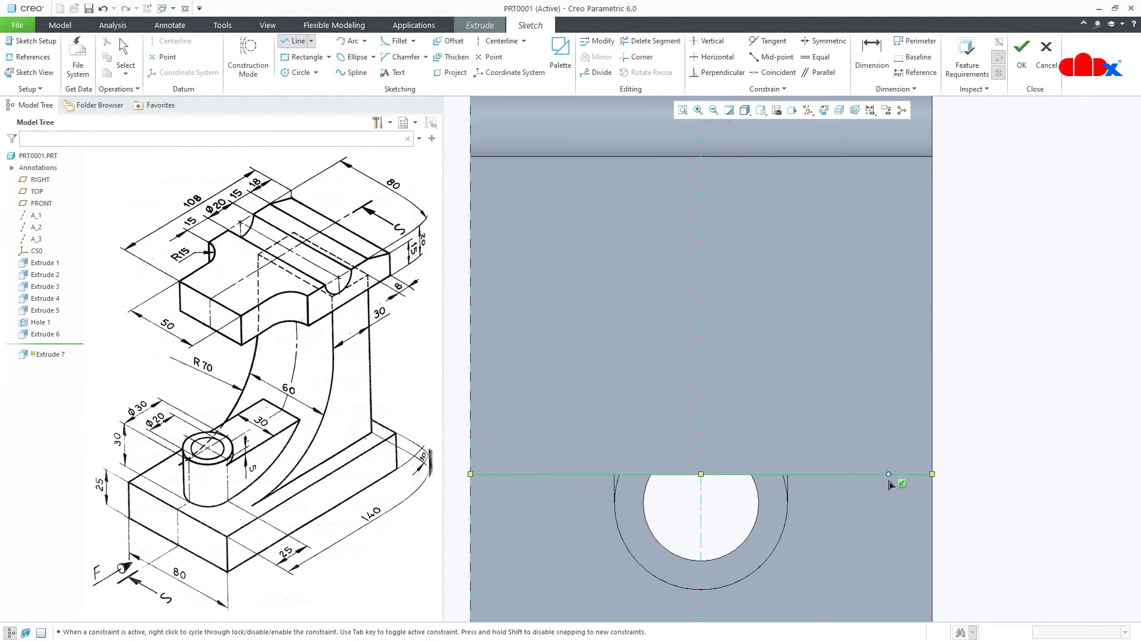
pyautogui.click(932, 476)
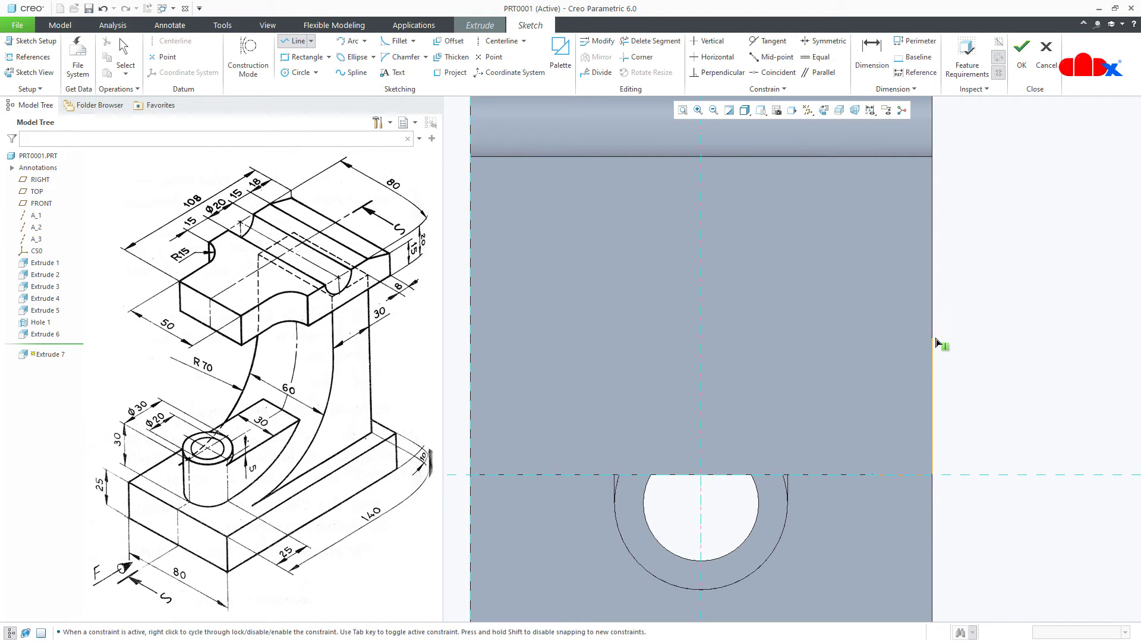
pyautogui.click(933, 337)
pyautogui.middleClick(955, 358)
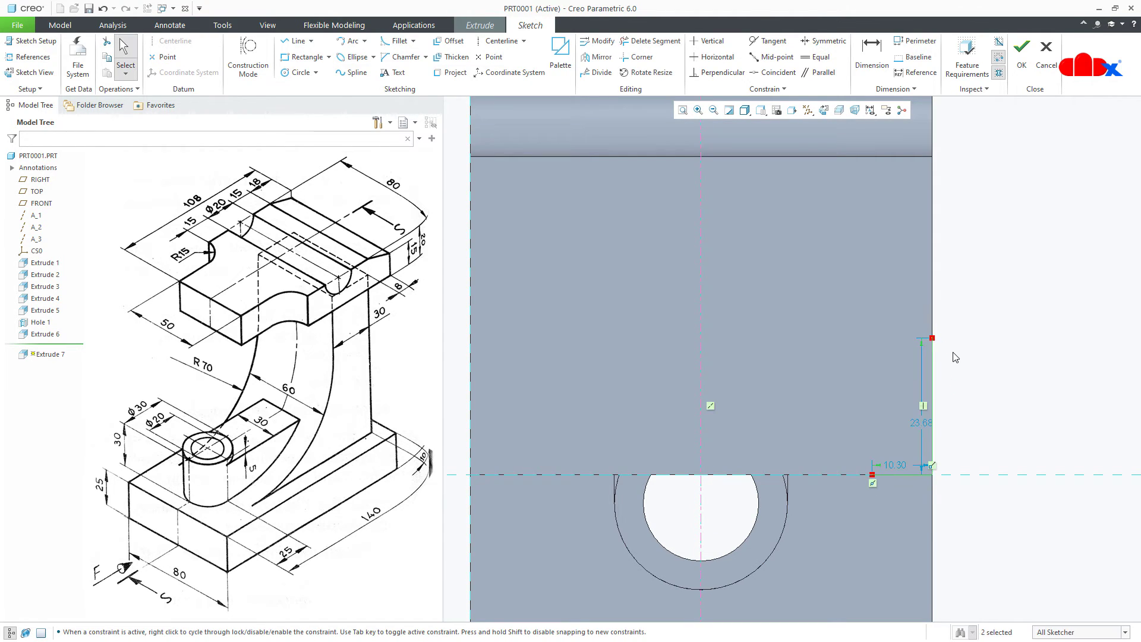
# Draw an arc of about 7.6 radius inward from the far end of the line on the side edge.
pyautogui.rightClick(956, 357)
pyautogui.click(1027, 376)
pyautogui.click(938, 343)
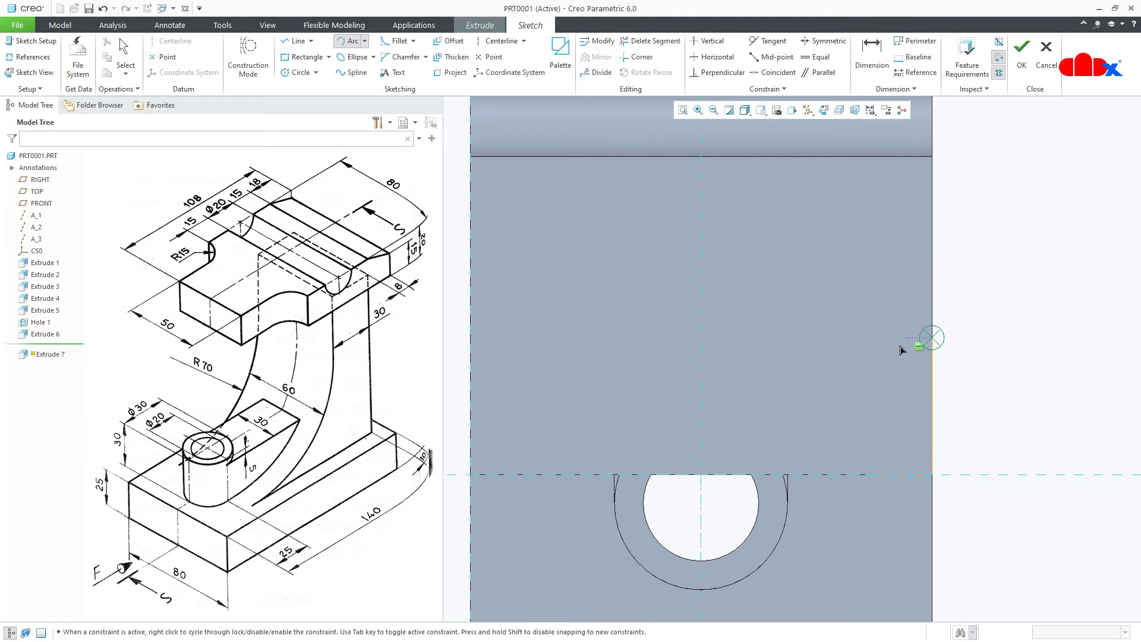
pyautogui.click(889, 376)
pyautogui.middleClick(895, 393)
# Draw a vertical line from the arc's free end to the plate's front edge.
pyautogui.rightClick(893, 396)
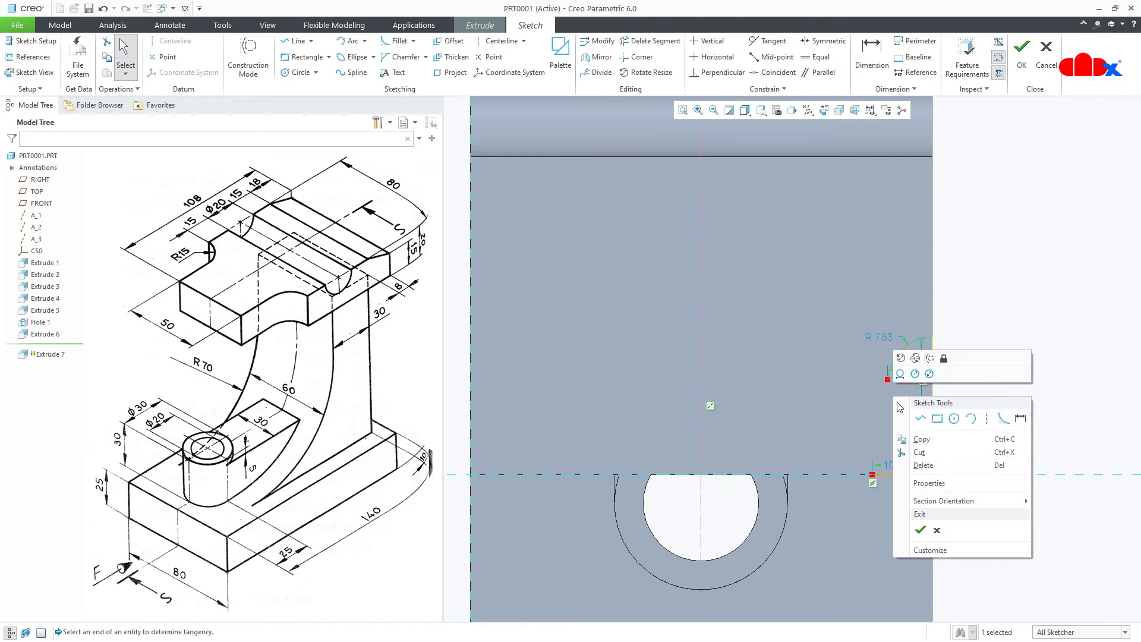
pyautogui.click(920, 418)
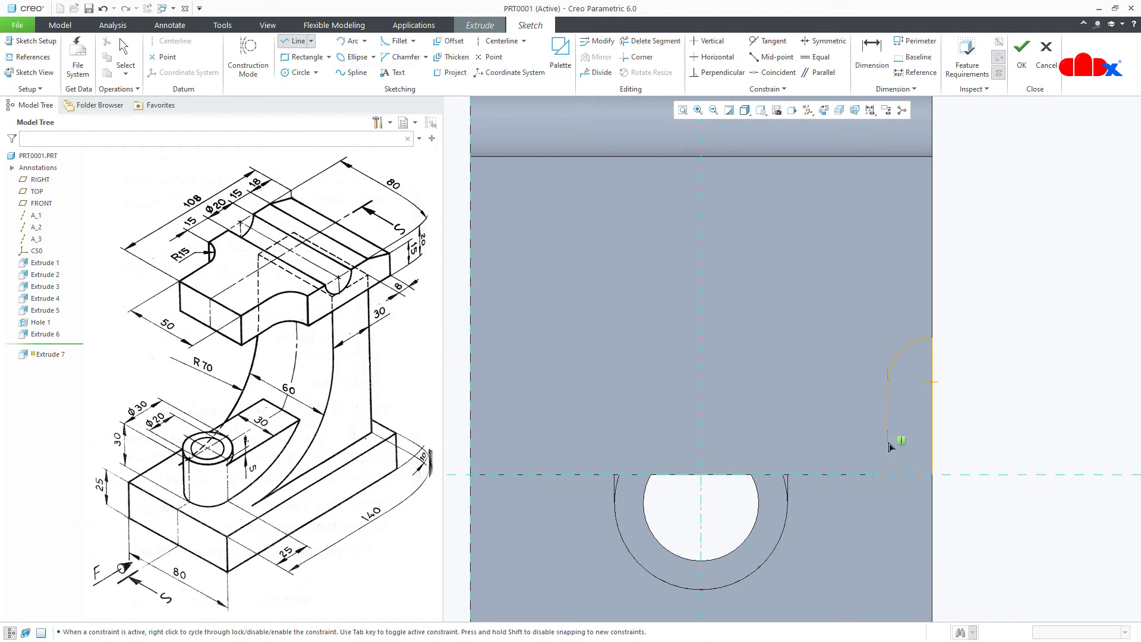
pyautogui.click(901, 483)
pyautogui.middleClick(895, 502)
pyautogui.middleClick(893, 497)
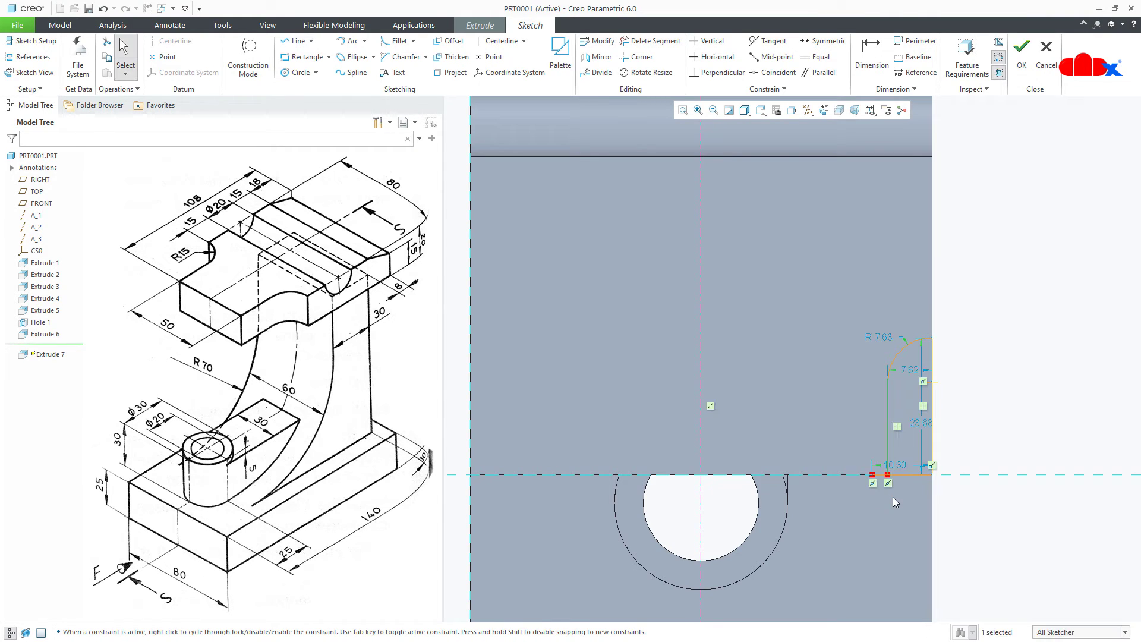
# Trim the excess front-edge line outside the corner profile and dimension the arc's upper end 15 from the groove edge.
pyautogui.click(673, 45)
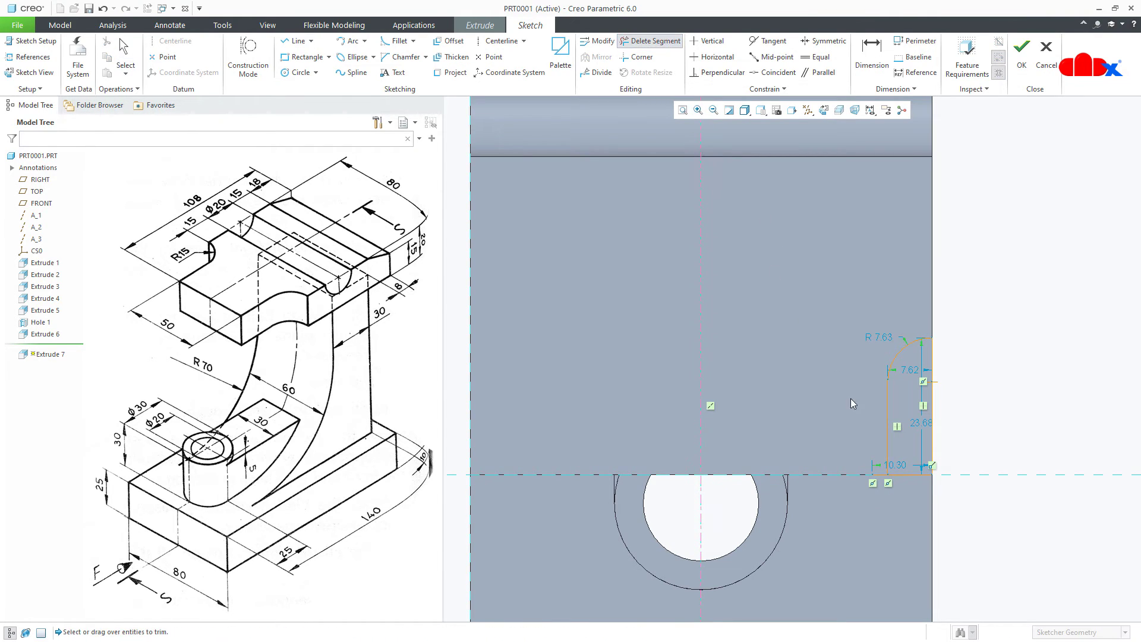
pyautogui.middleClick(872, 505)
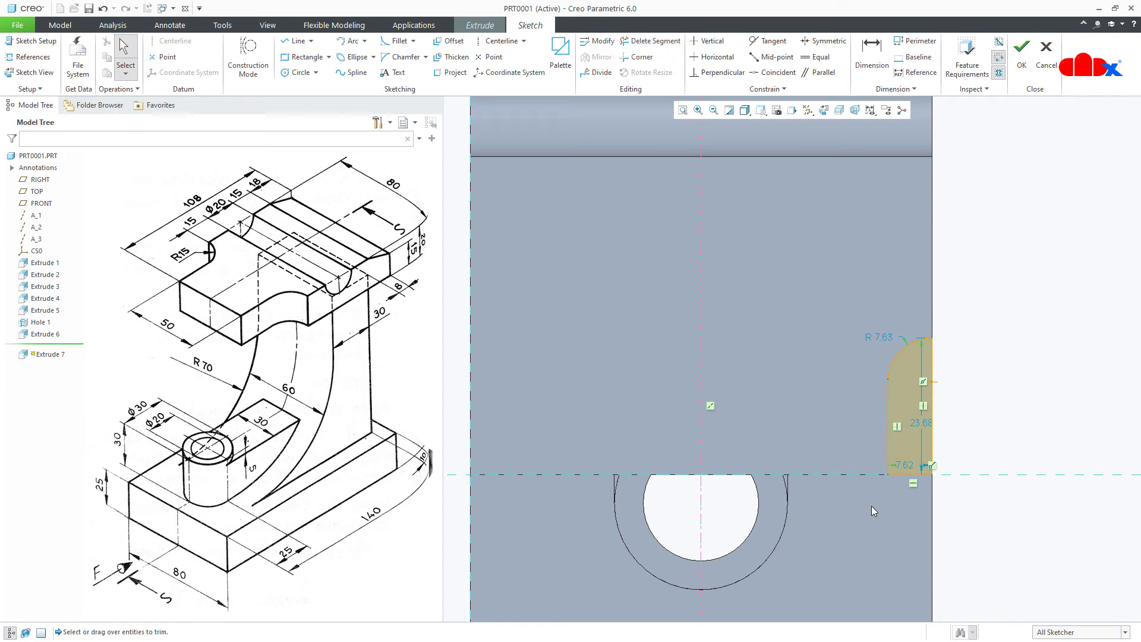
pyautogui.rightClick(871, 505)
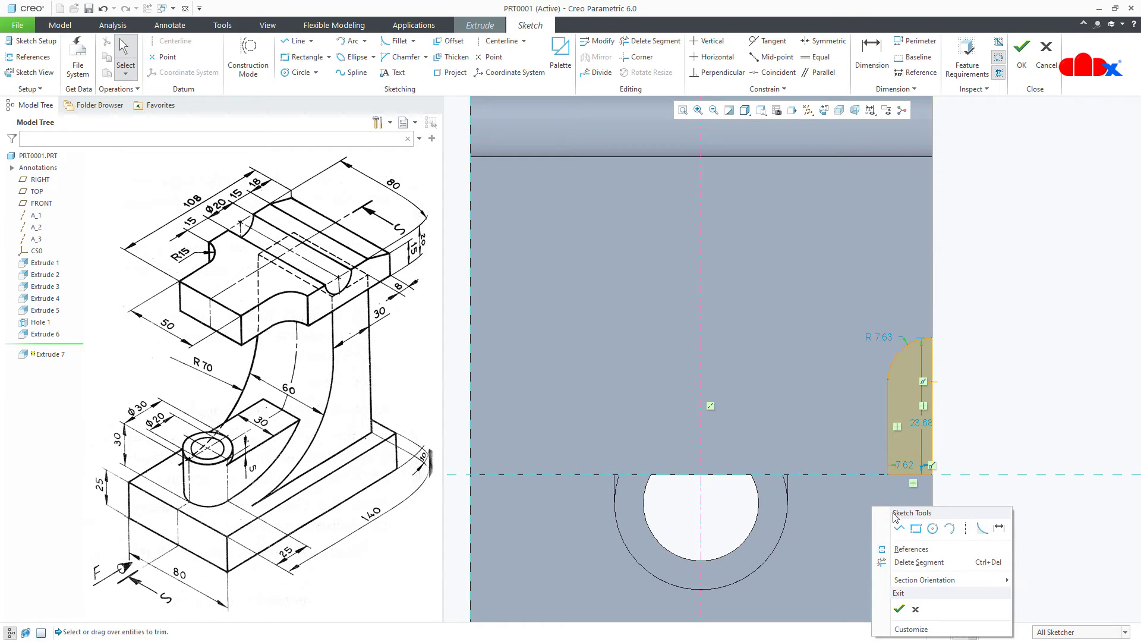
pyautogui.click(999, 528)
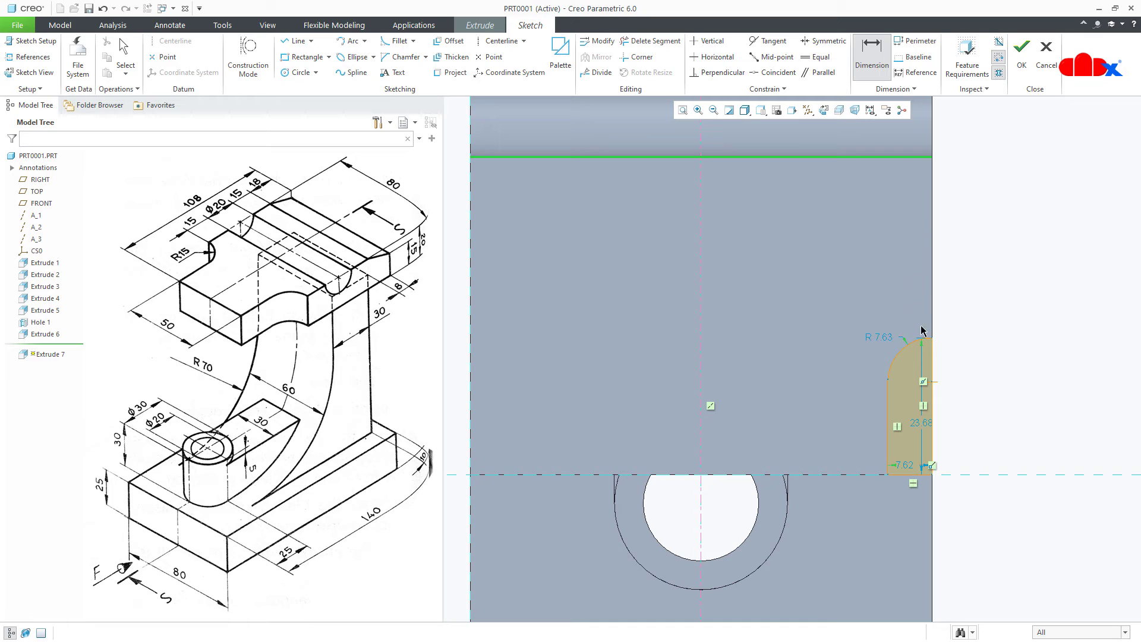
pyautogui.middleClick(980, 299)
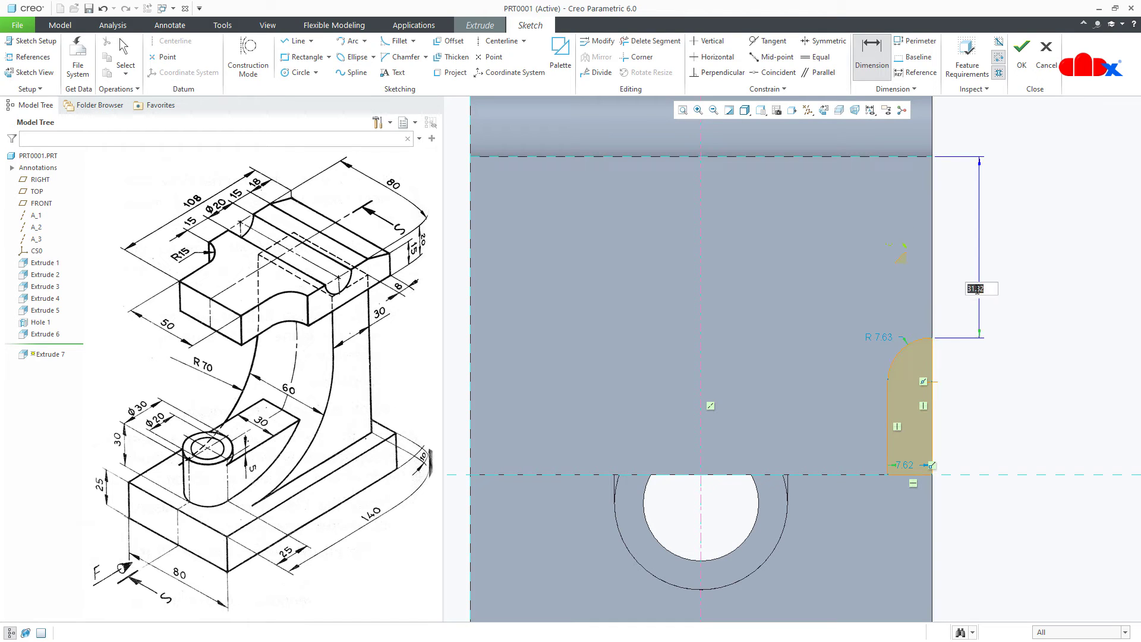
pyautogui.press('Return')
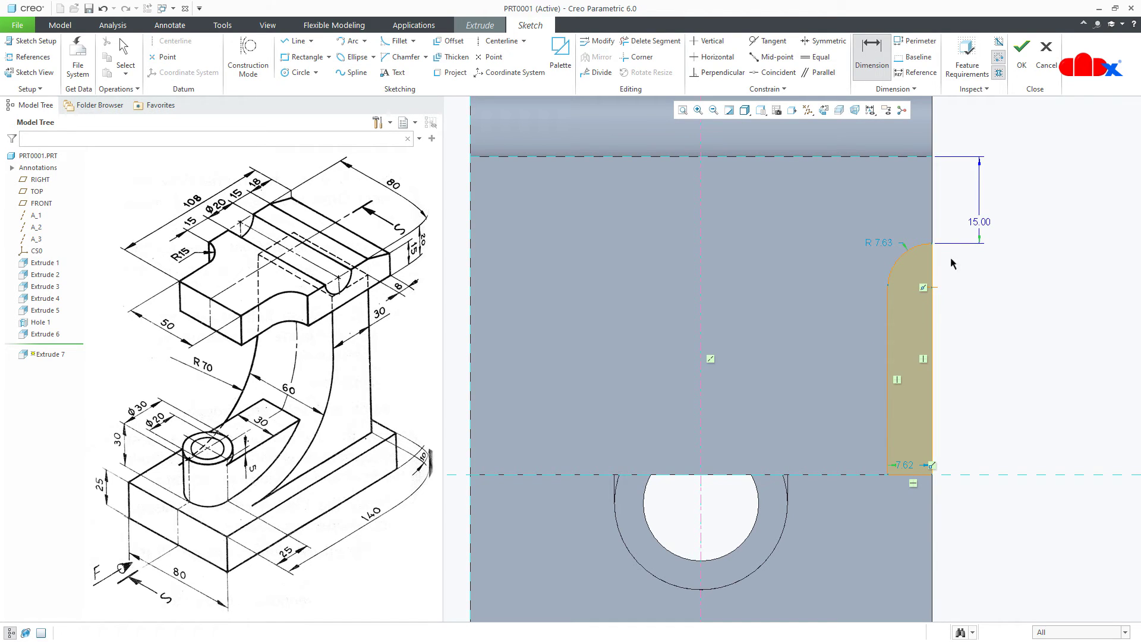
# Make the corner profile's arc tangent to the vertical line and set its radius to 15.
pyautogui.click(768, 41)
pyautogui.click(895, 278)
pyautogui.click(890, 312)
pyautogui.middleClick(890, 312)
pyautogui.doubleClick(886, 244)
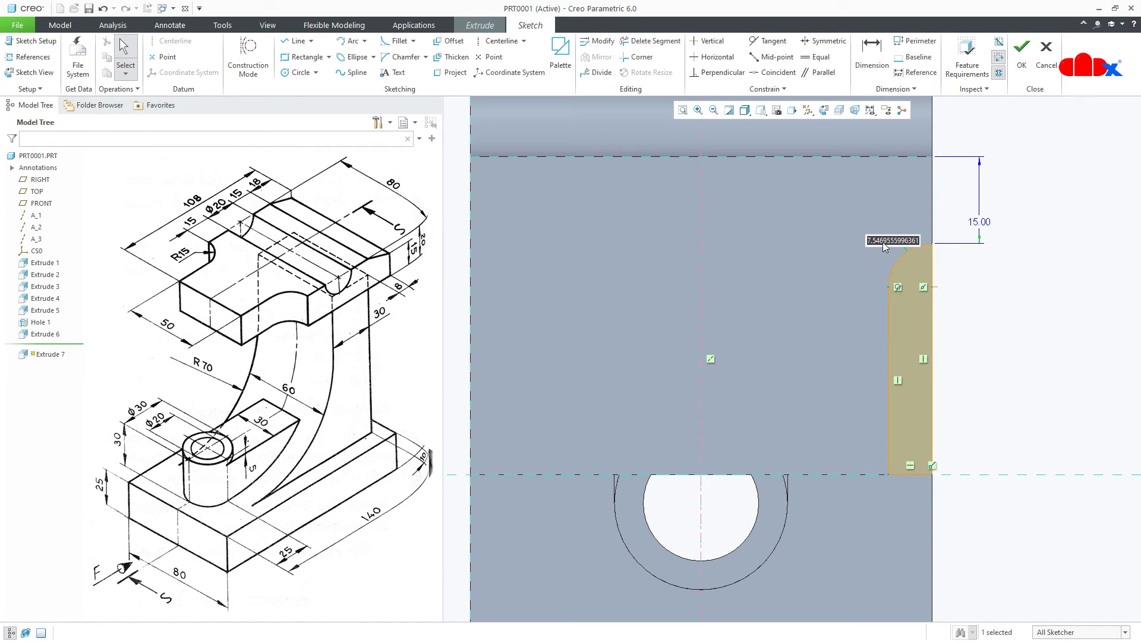
pyautogui.write('15')
pyautogui.press('Return')
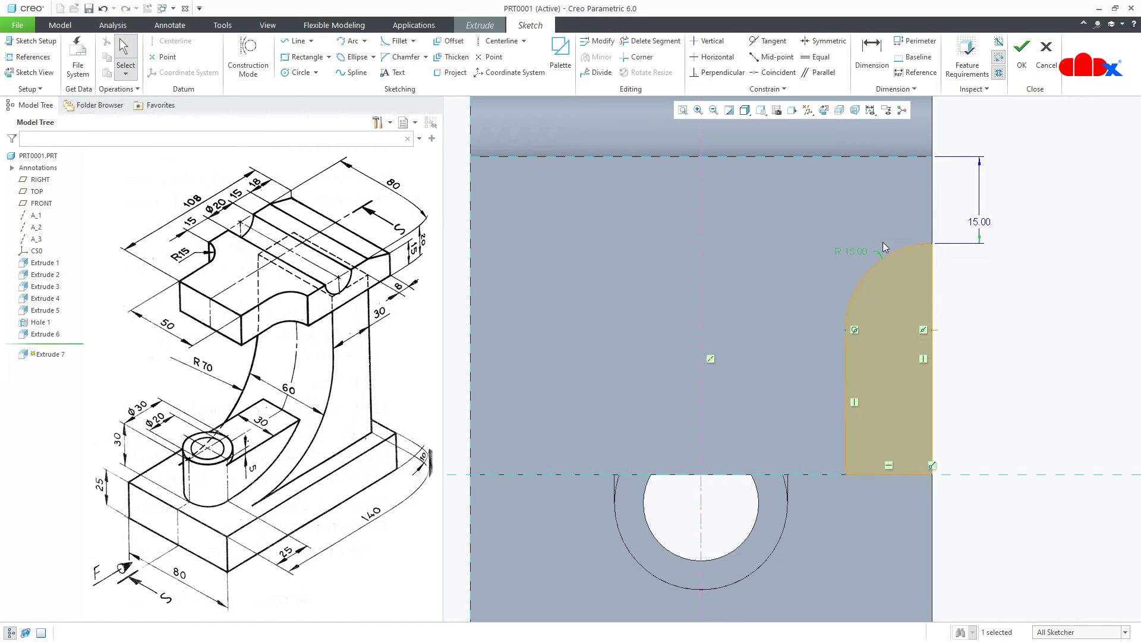
# Mirror the whole corner profile about the plate's vertical centerline.
pyautogui.scroll(-3, 897, 386)
pyautogui.click(964, 396)
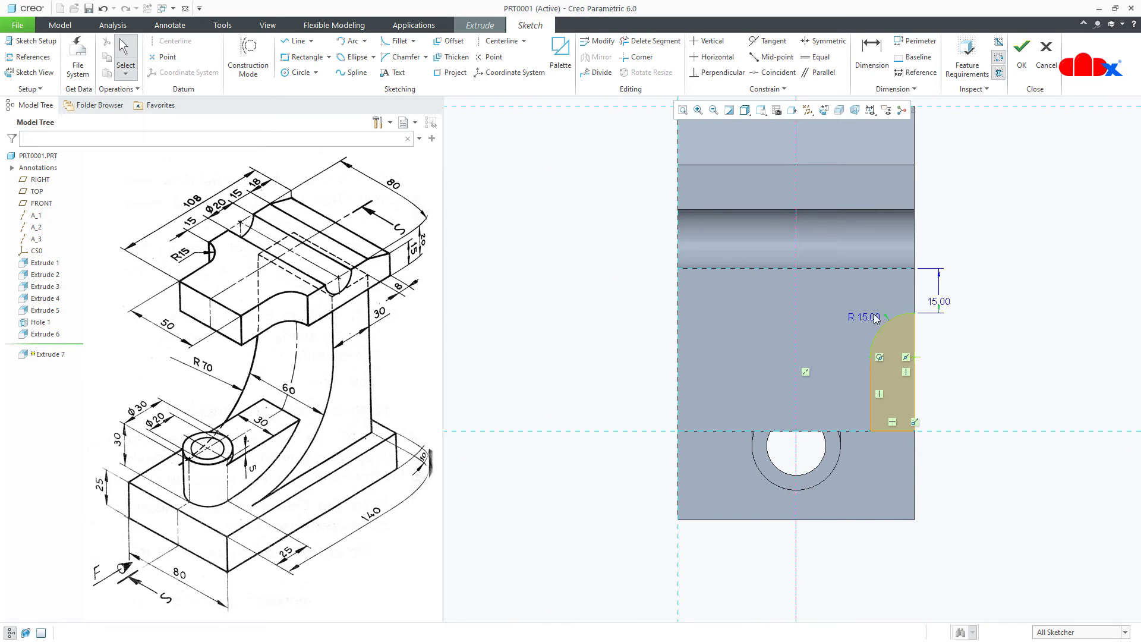
pyautogui.hotkey('ctrl', 'a')
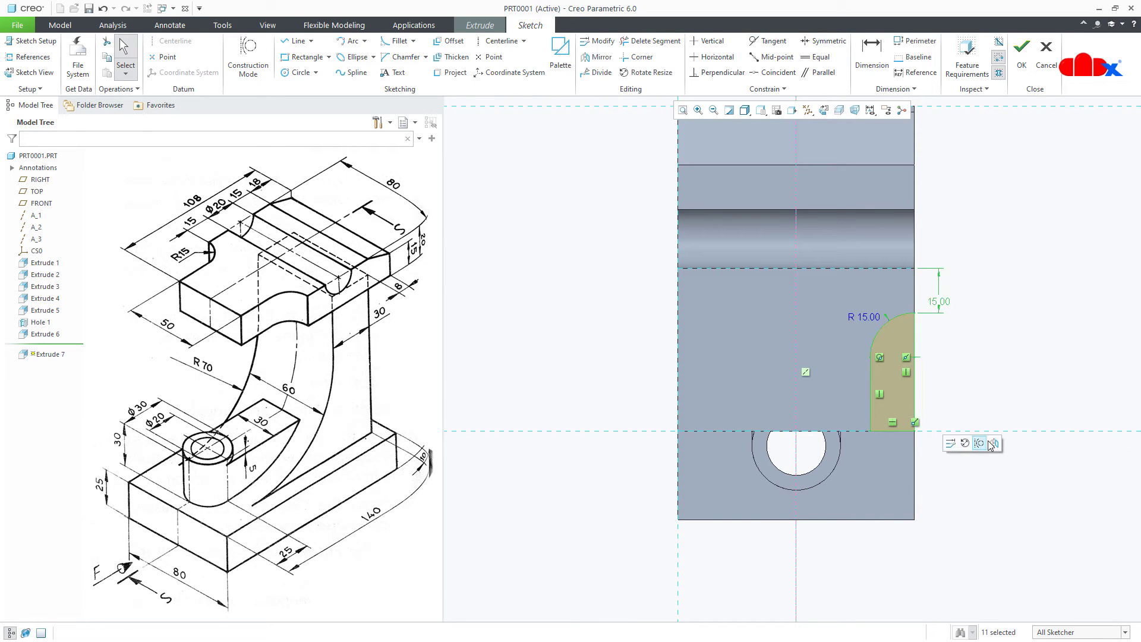
pyautogui.click(981, 445)
pyautogui.click(797, 543)
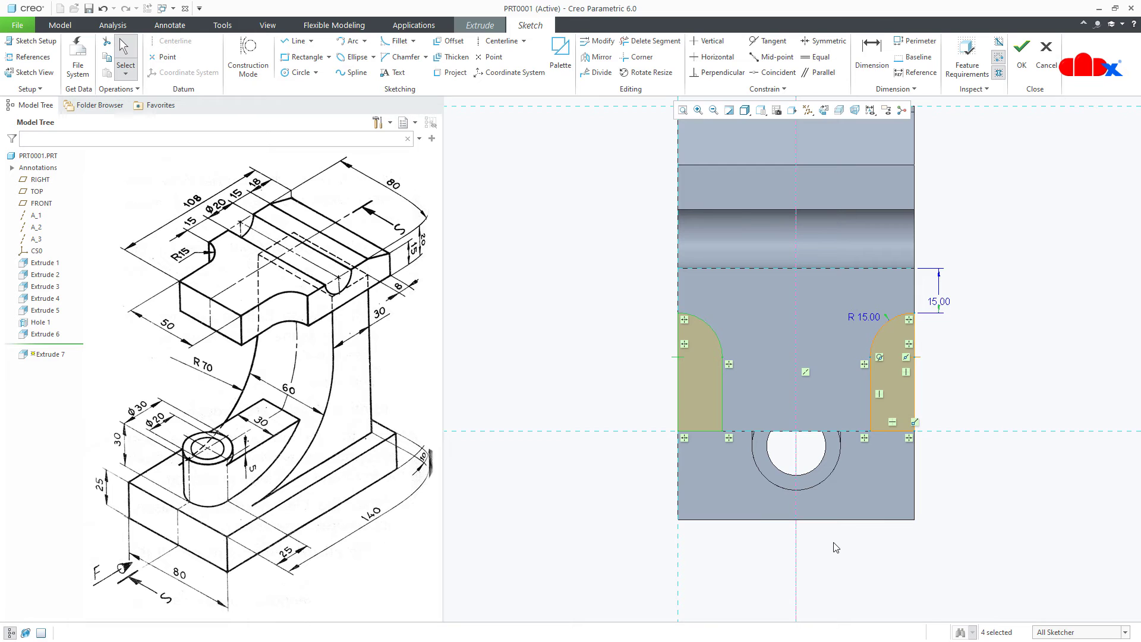
# Finish the sketch and extrude both corner profiles as a material-removing cut up to the top plate's underside.
pyautogui.rightClick(836, 547)
pyautogui.click(868, 510)
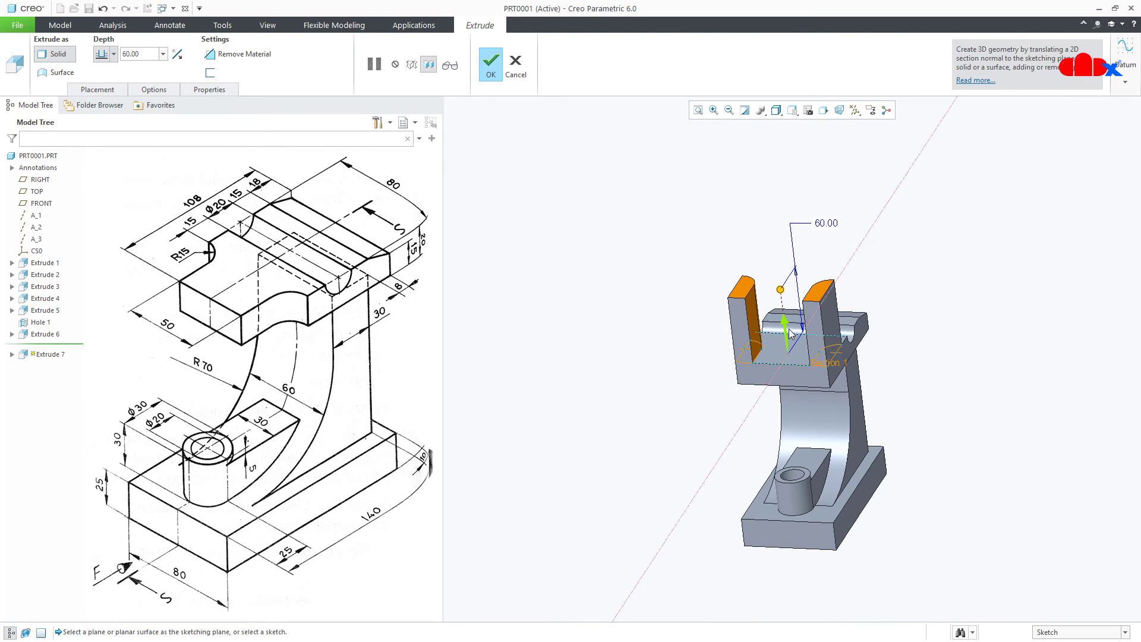
pyautogui.click(790, 332)
pyautogui.scroll(2, 788, 360)
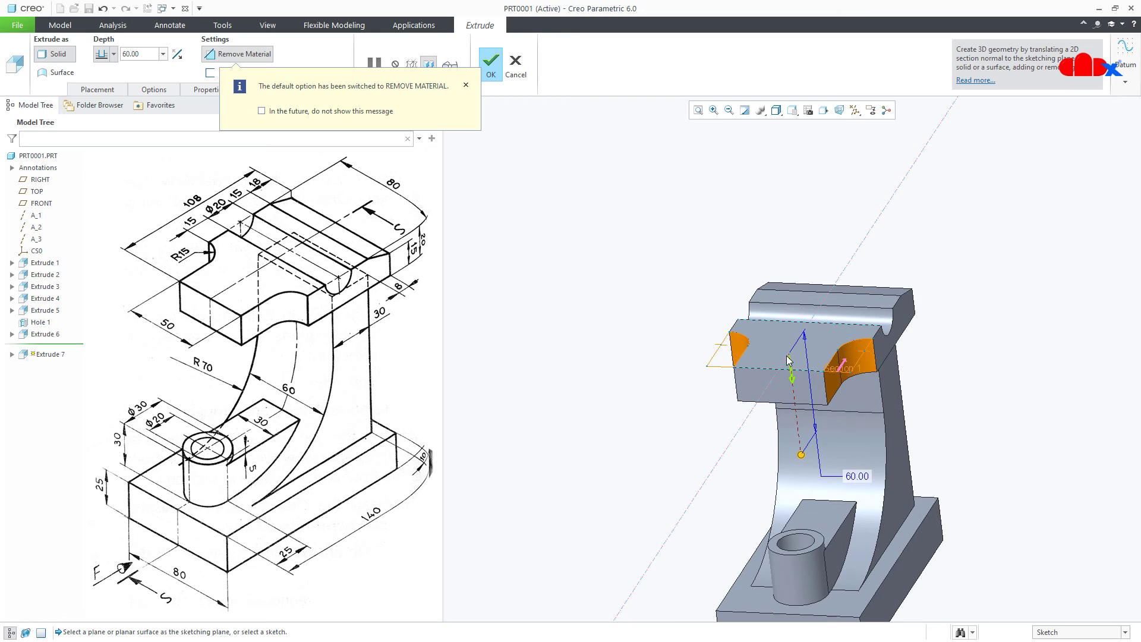
pyautogui.rightClick(801, 457)
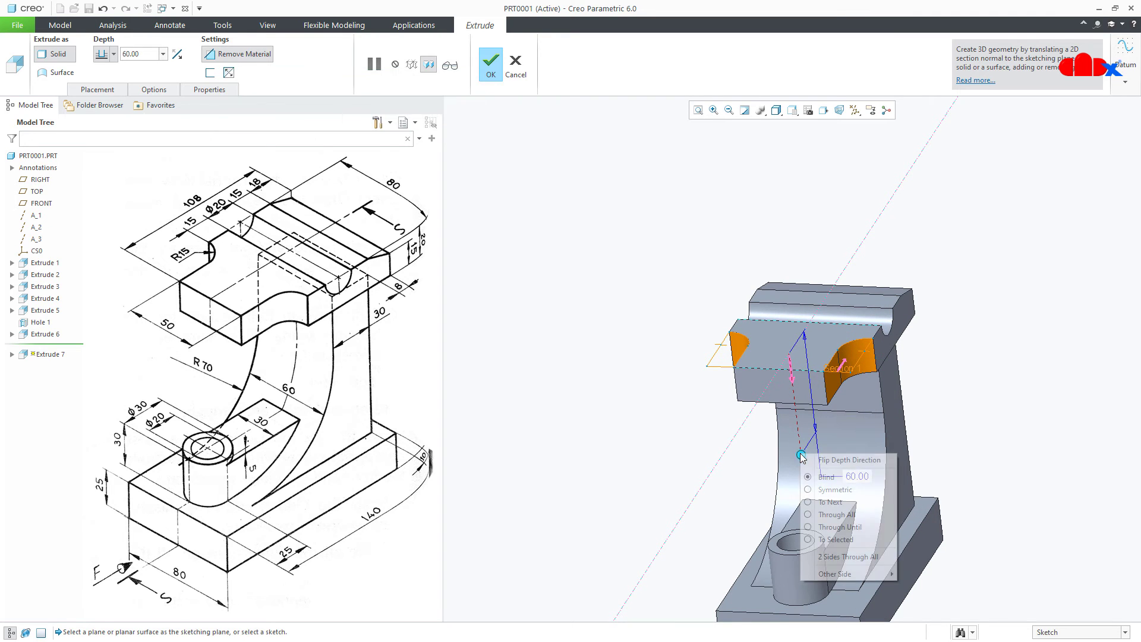
pyautogui.click(826, 537)
pyautogui.moveTo(826, 497); pyautogui.dragTo(827, 337, button='middle')
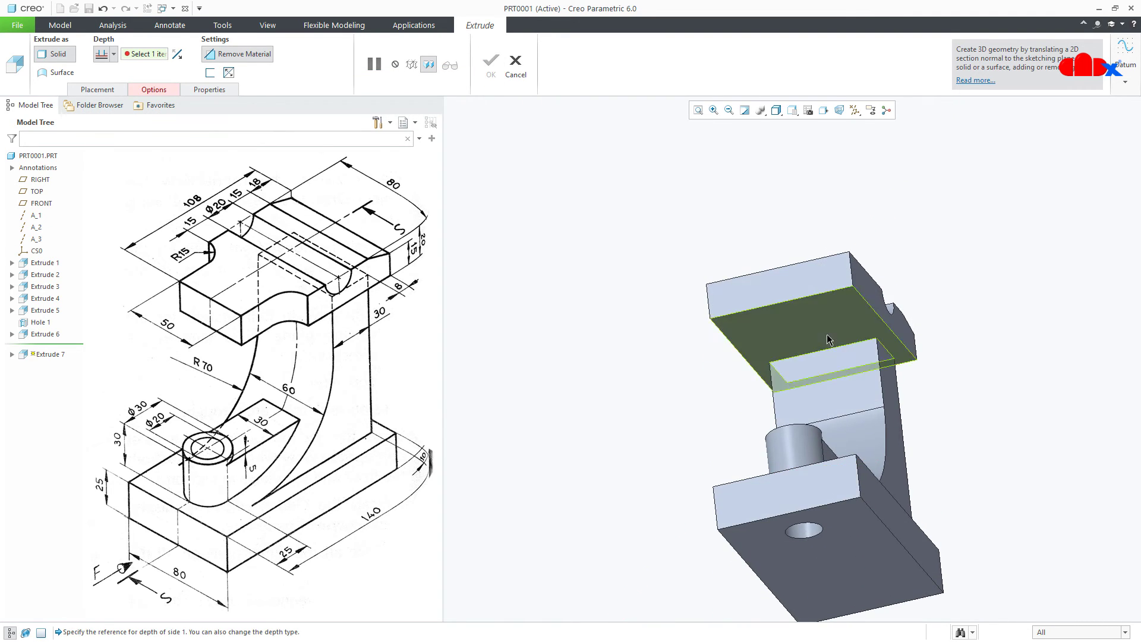
pyautogui.click(828, 333)
pyautogui.middleClick(827, 329)
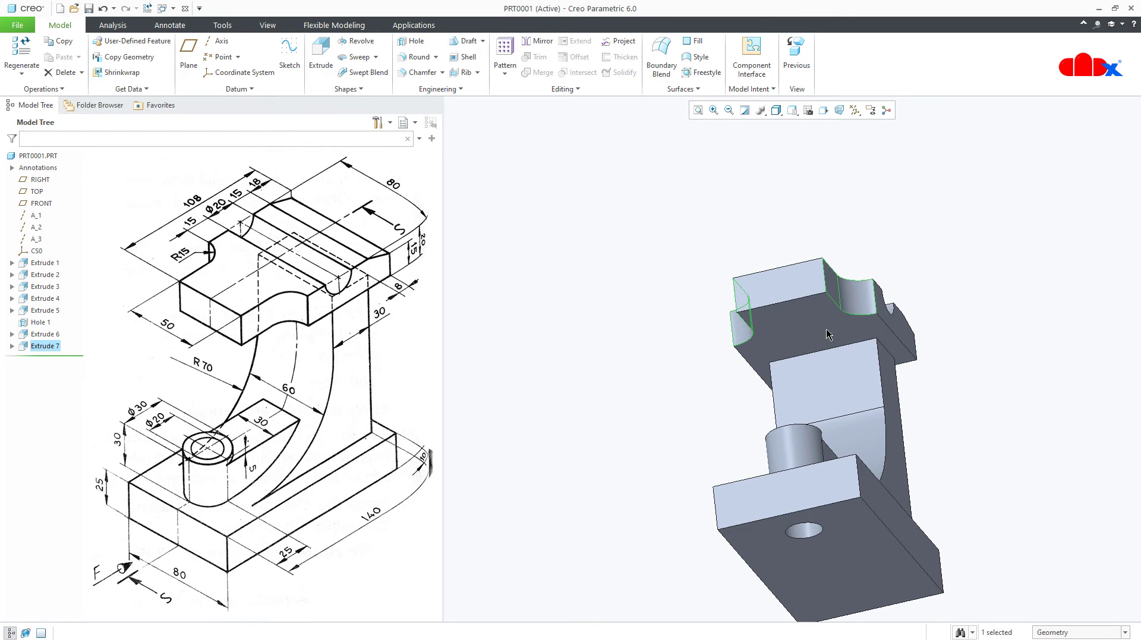
pyautogui.hotkey('ctrl', 'd')
pyautogui.click(947, 537)
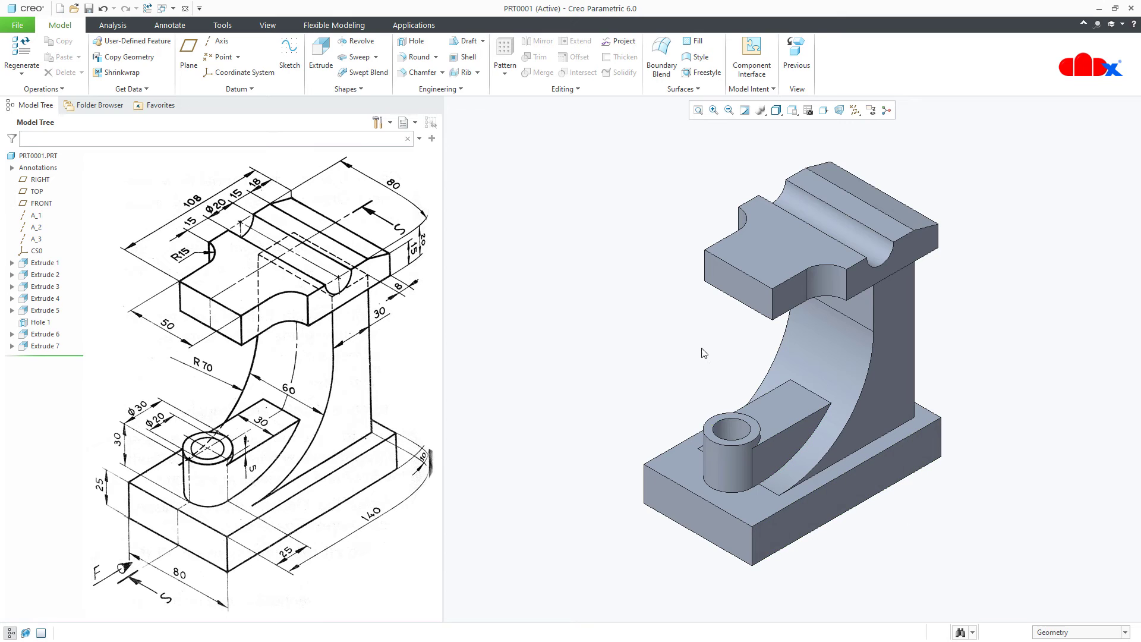
# Apply the ptc-metallic-blue appearance to the whole part.
pyautogui.click(267, 32)
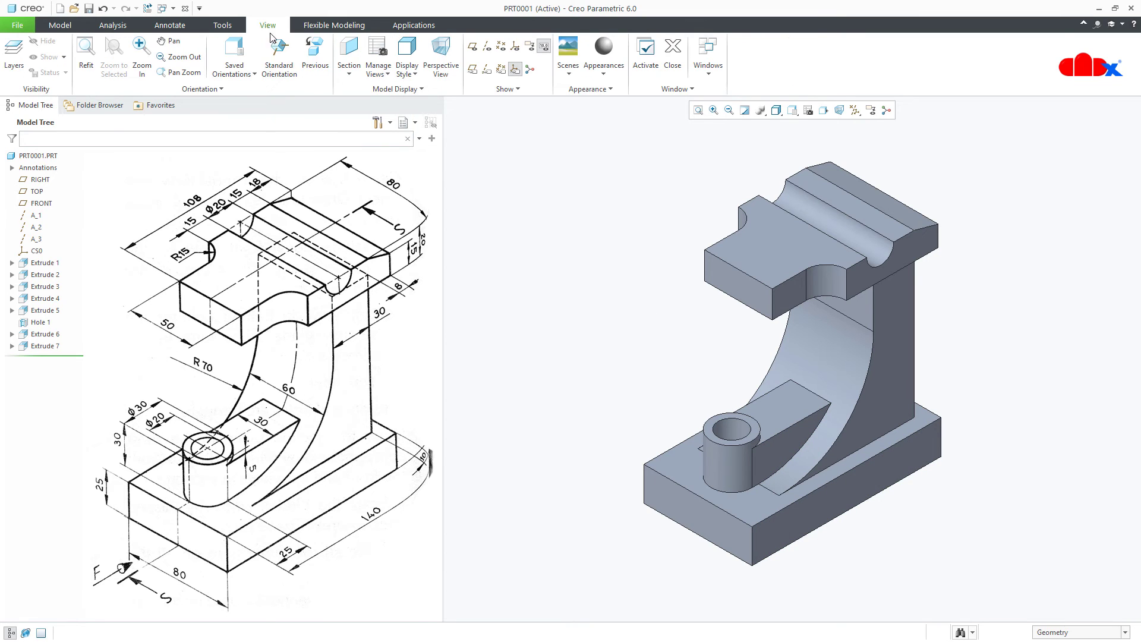
pyautogui.click(603, 76)
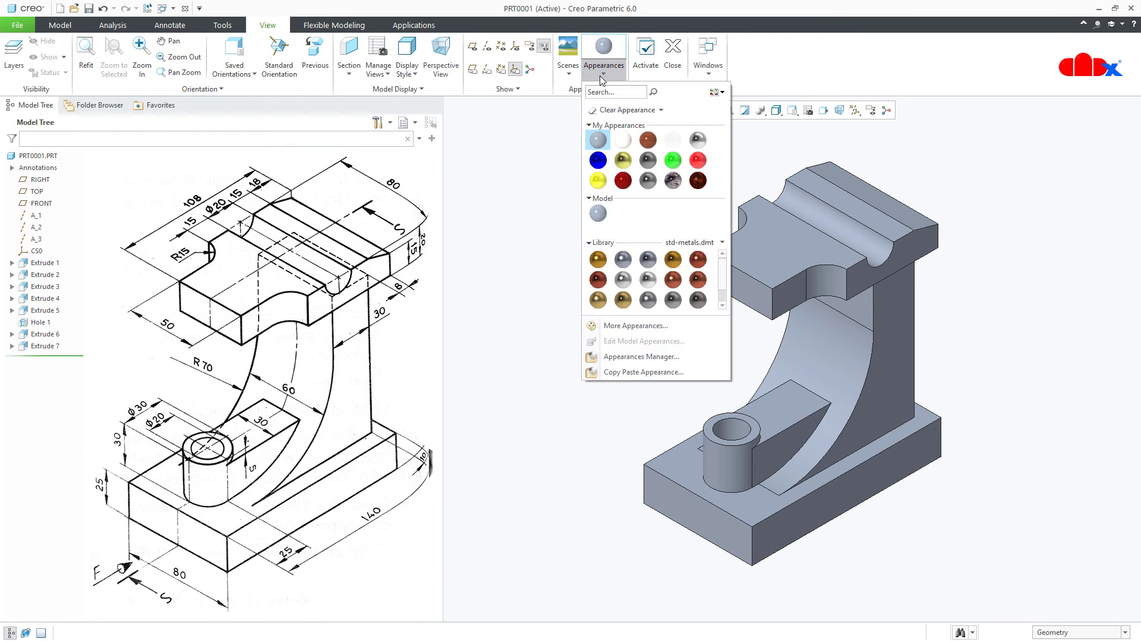
pyautogui.click(598, 161)
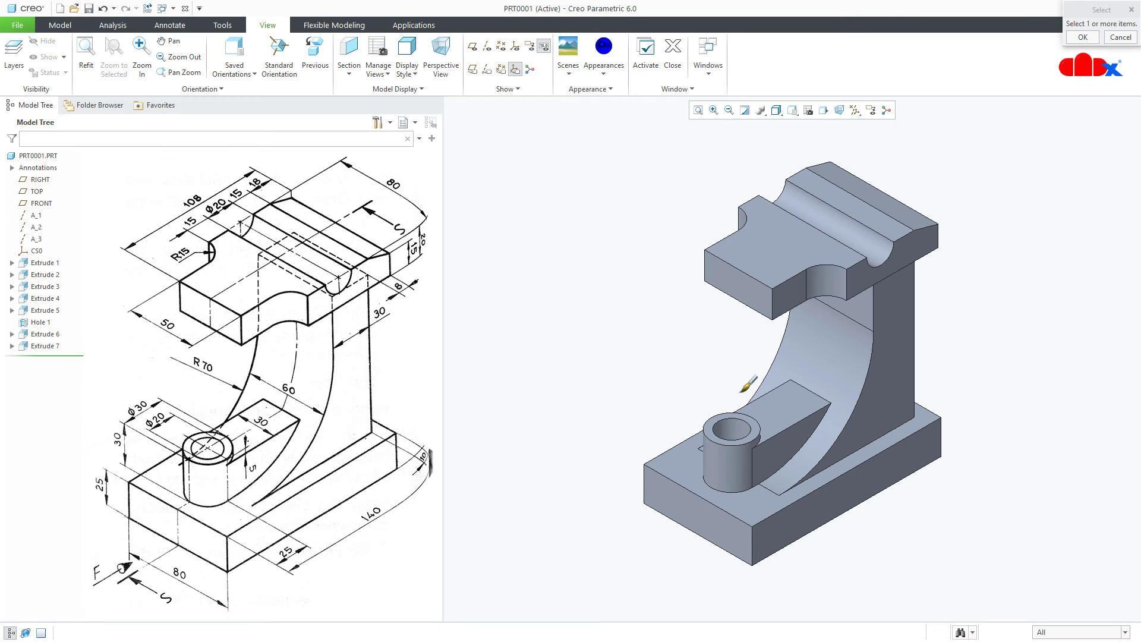
pyautogui.click(1044, 632)
pyautogui.click(1047, 625)
pyautogui.click(860, 469)
pyautogui.middleClick(865, 462)
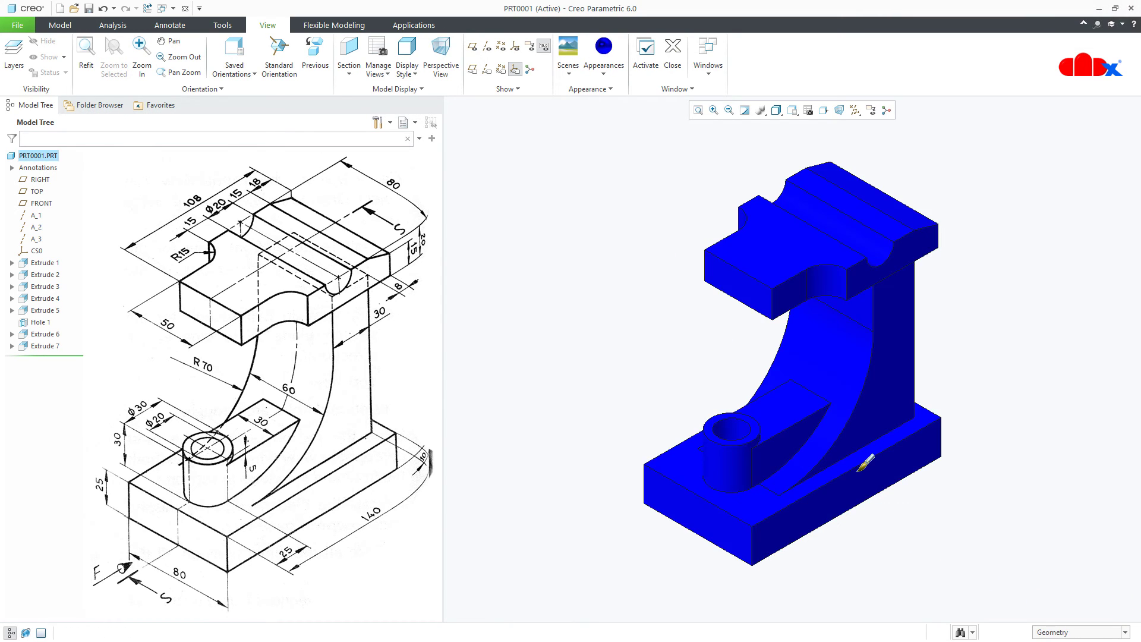
# Edit the part's model appearance, changing its color to pink with RGB 255.0, 111.3, 207.2.
pyautogui.click(611, 80)
pyautogui.rightClick(598, 212)
pyautogui.click(619, 219)
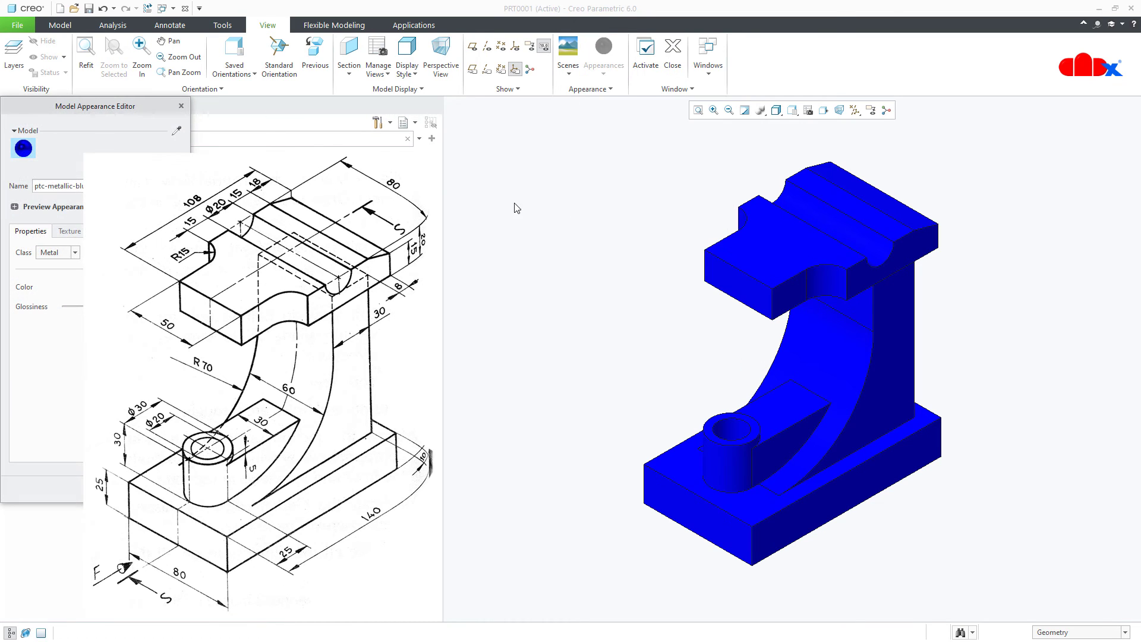
pyautogui.moveTo(145, 107); pyautogui.dragTo(589, 121)
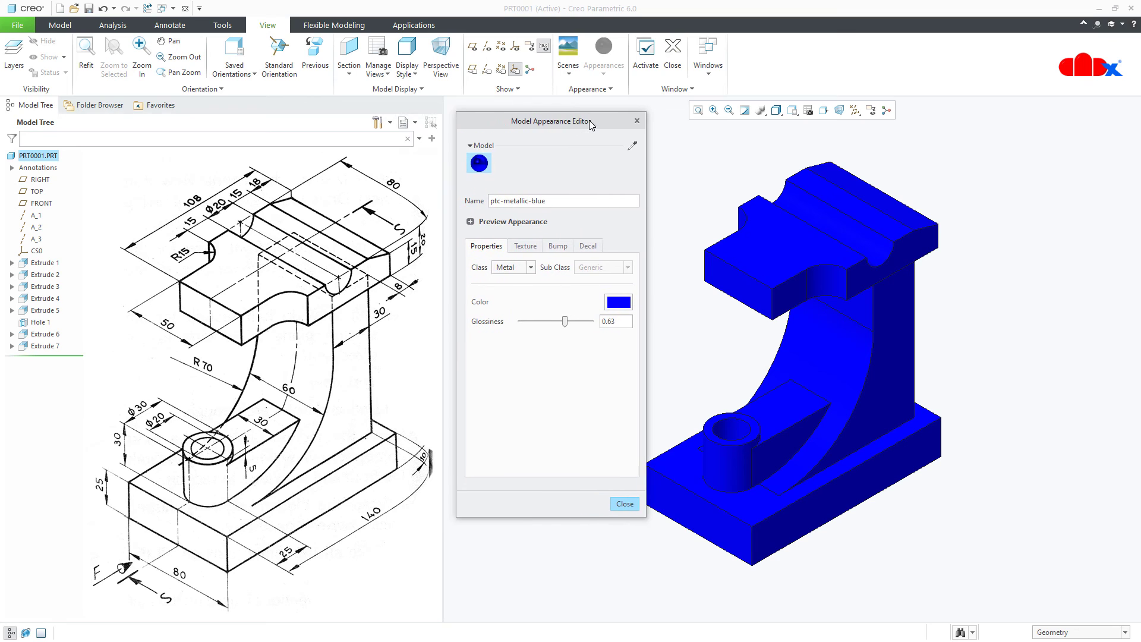
pyautogui.click(628, 308)
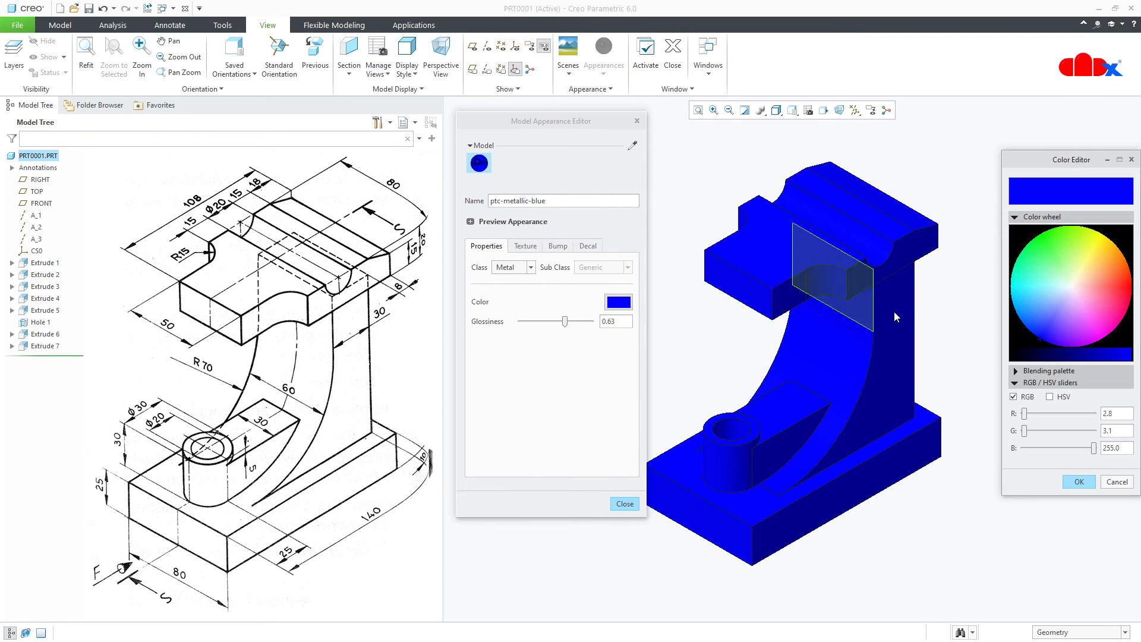
pyautogui.click(1097, 309)
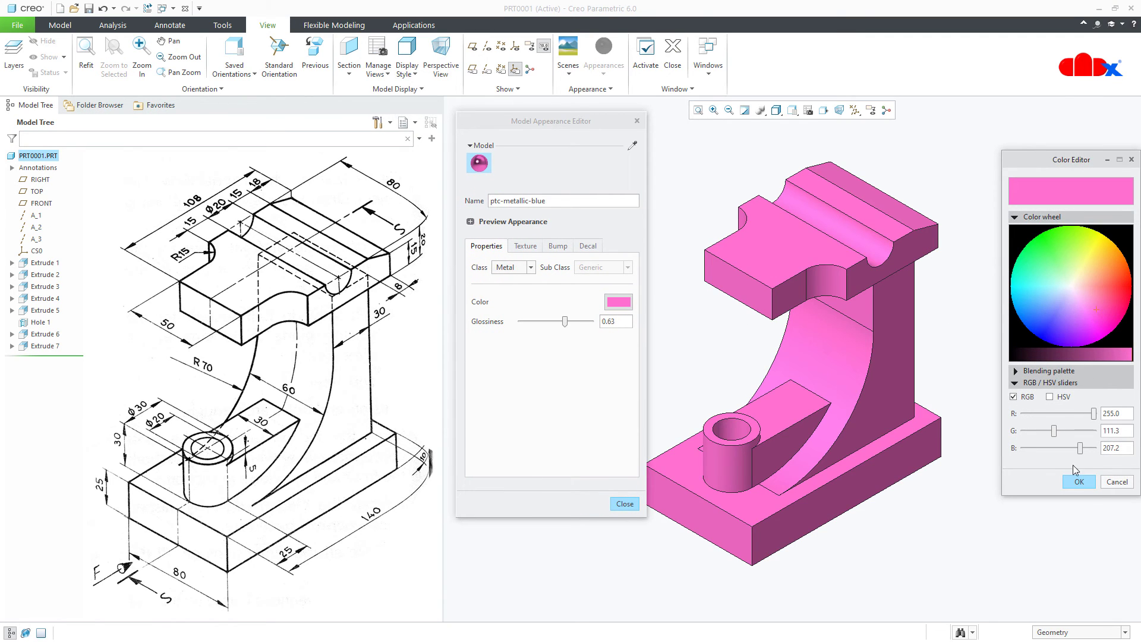
pyautogui.click(1077, 487)
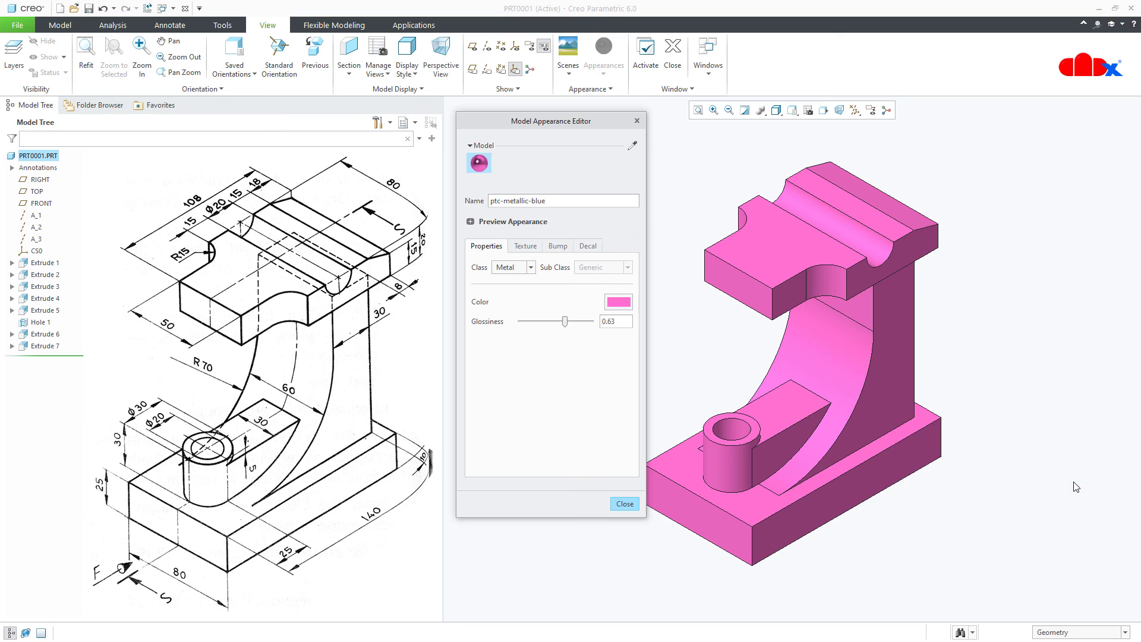
pyautogui.click(626, 503)
# Apply the white appearance to the boss bore, the surfaces of both rounded corner cutouts and the top plate's groove.
pyautogui.click(604, 67)
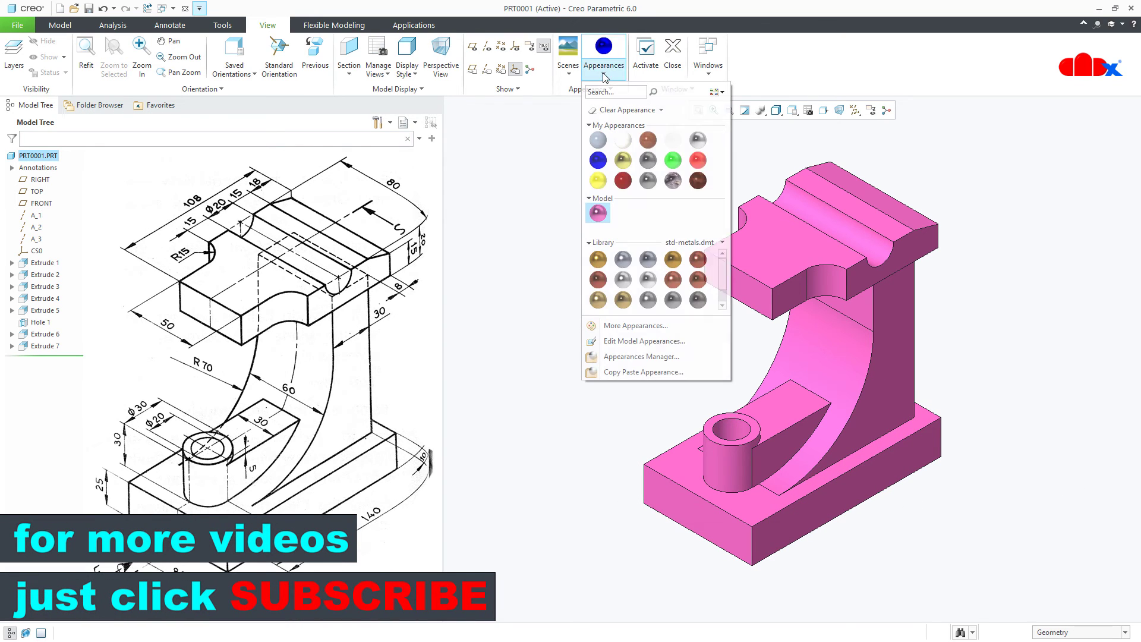
pyautogui.click(623, 139)
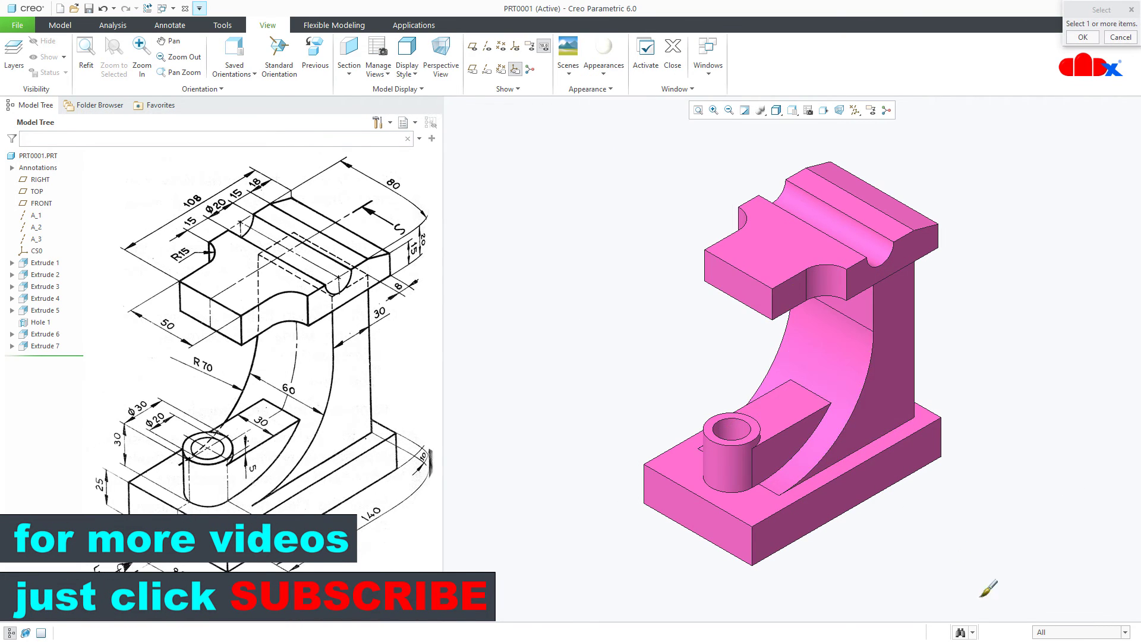
pyautogui.click(1046, 633)
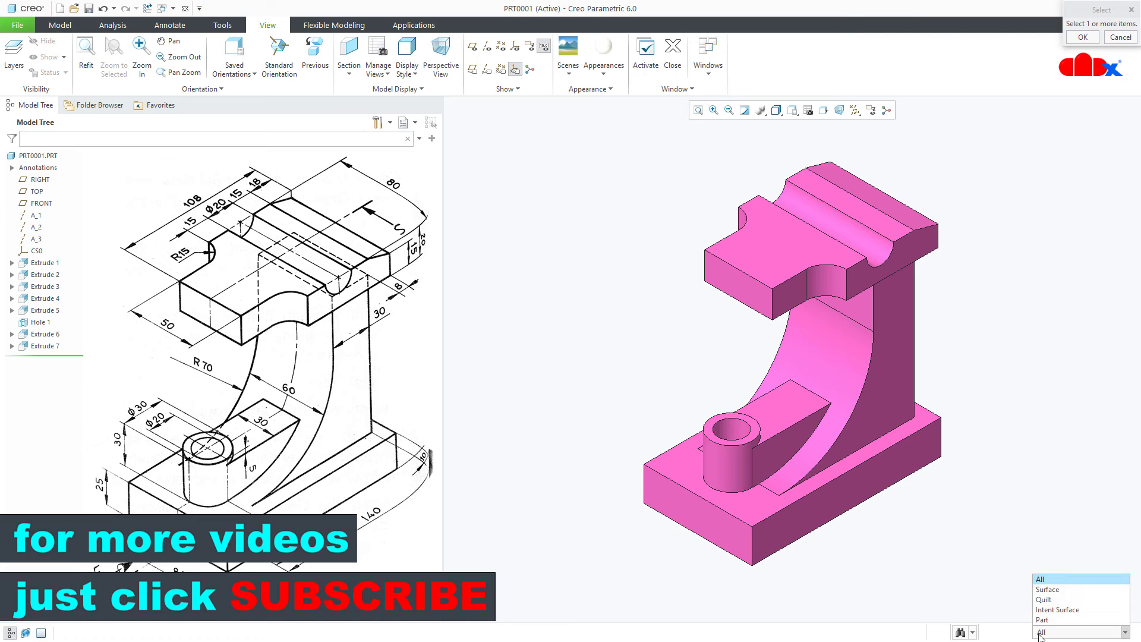
pyautogui.click(1057, 598)
pyautogui.click(730, 433)
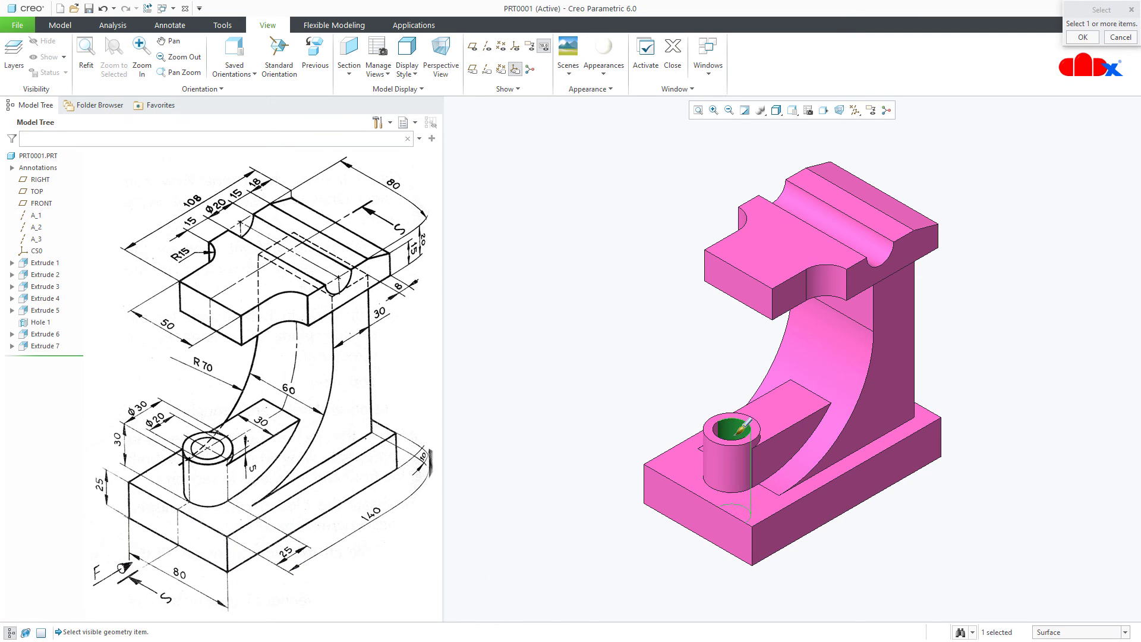
pyautogui.keyDown('ctrl'); pyautogui.click(732, 429); pyautogui.keyUp('ctrl')
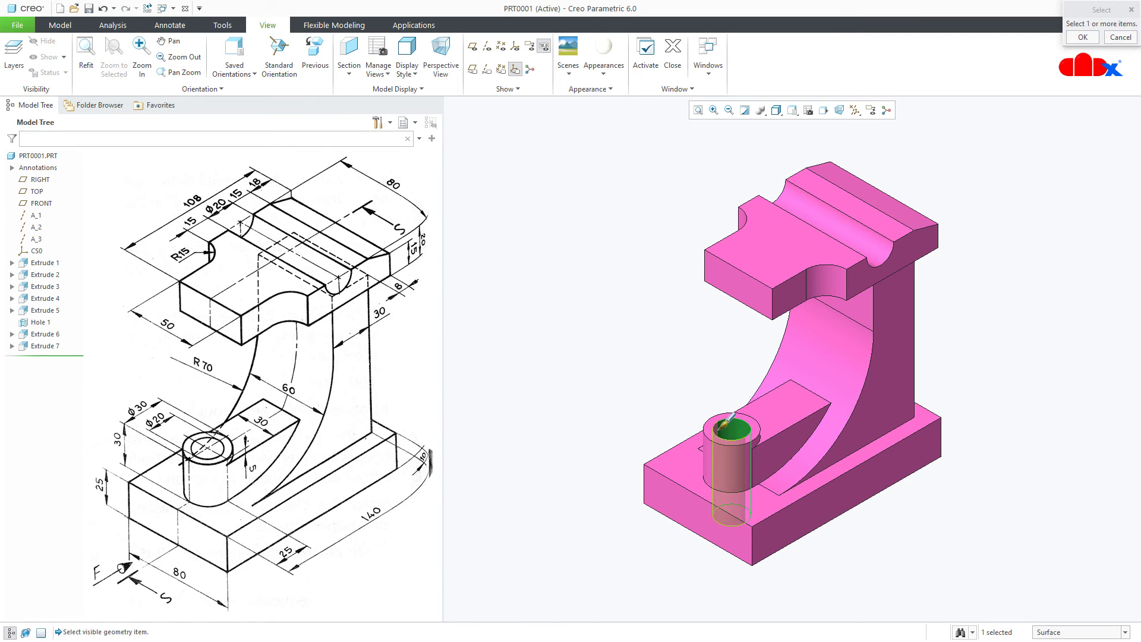
pyautogui.keyDown('ctrl'); pyautogui.click(807, 291); pyautogui.keyUp('ctrl')
pyautogui.keyDown('ctrl'); pyautogui.click(828, 278); pyautogui.keyUp('ctrl')
pyautogui.keyDown('ctrl'); pyautogui.click(741, 232); pyautogui.keyUp('ctrl')
pyautogui.keyDown('ctrl'); pyautogui.click(740, 261); pyautogui.keyUp('ctrl')
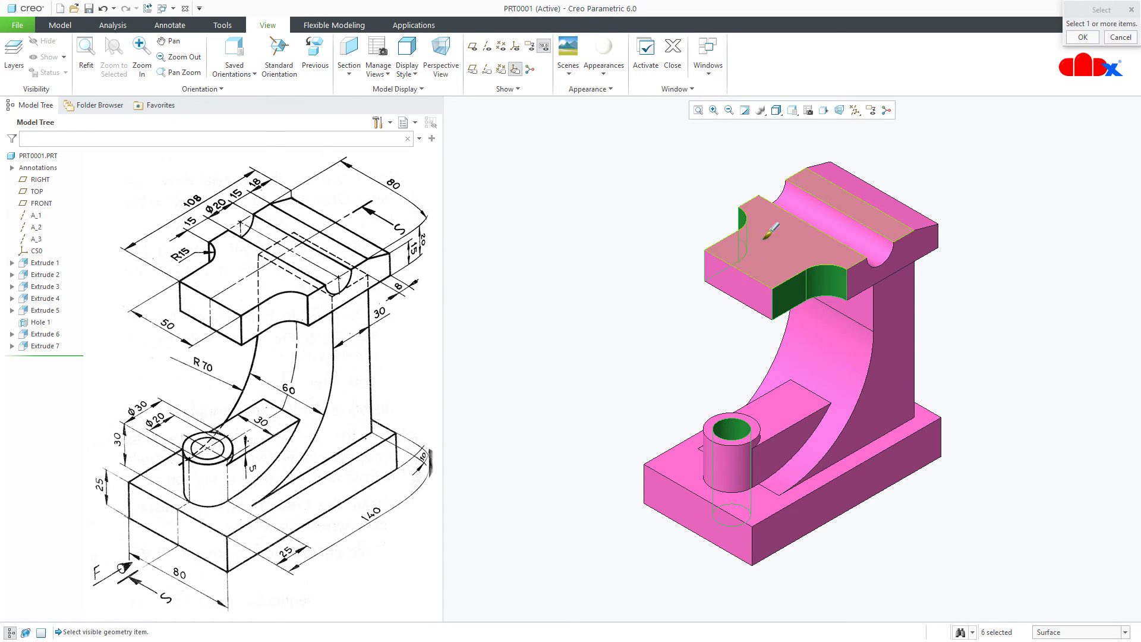
pyautogui.keyDown('ctrl'); pyautogui.click(825, 206); pyautogui.keyUp('ctrl')
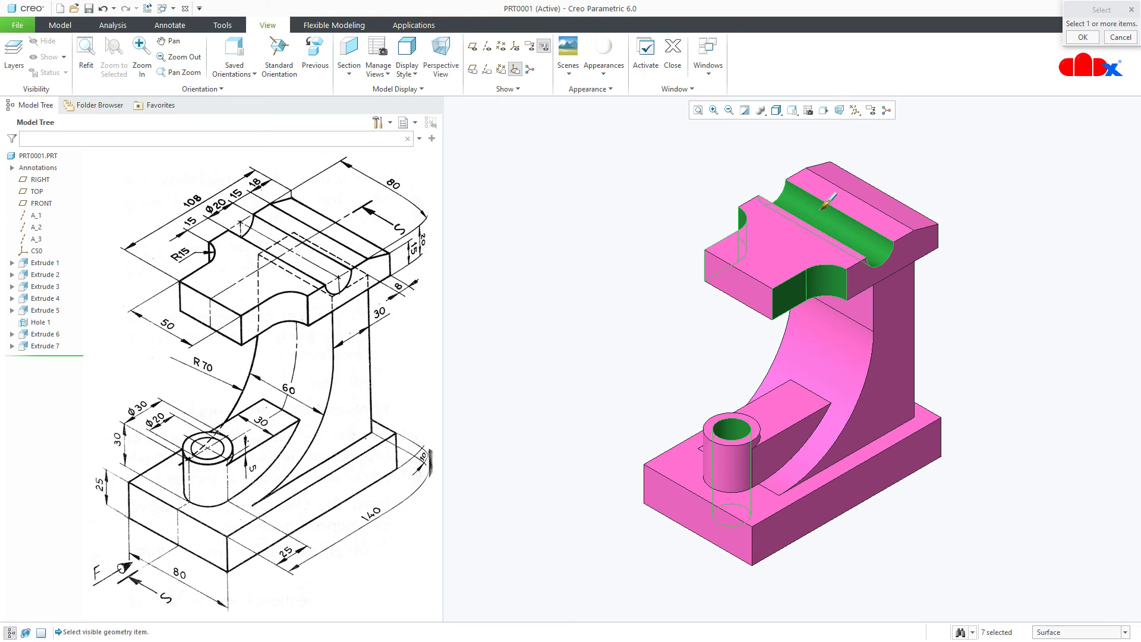
pyautogui.middleClick(978, 368)
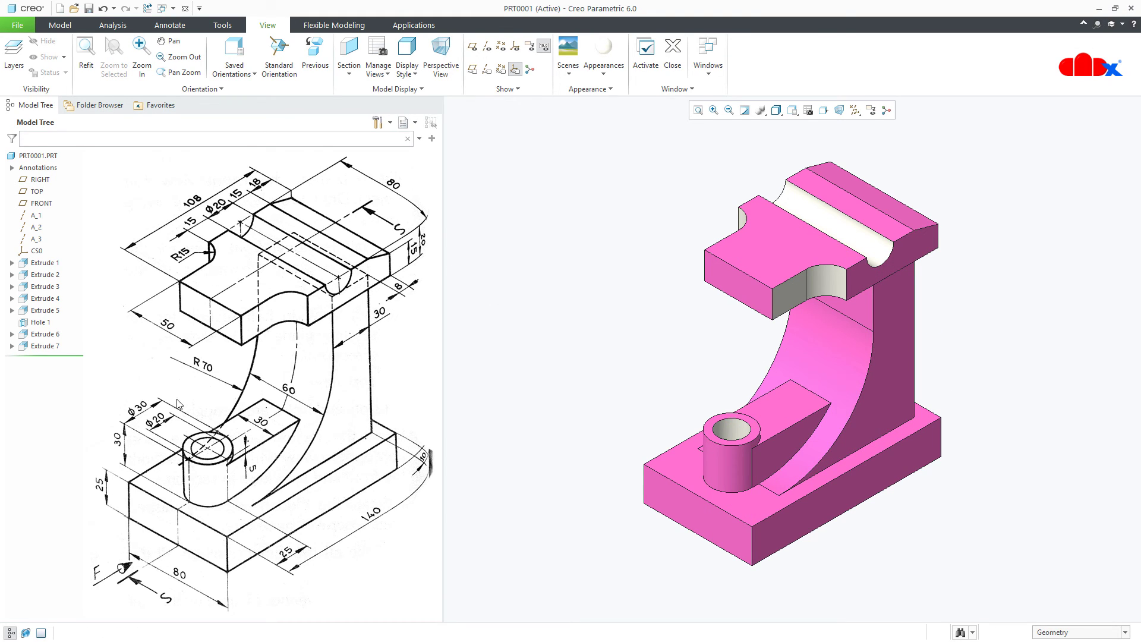
# Show all three driving dimensions of the base block, Extrude 1, as annotations and turn on annotation display.
pyautogui.click(170, 25)
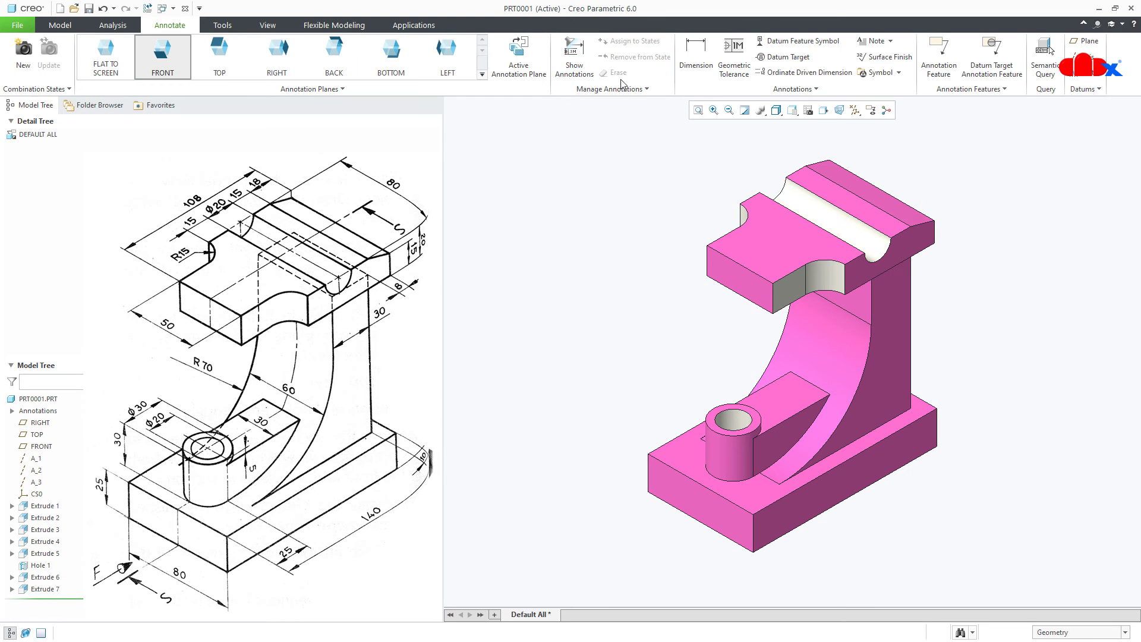
pyautogui.click(574, 76)
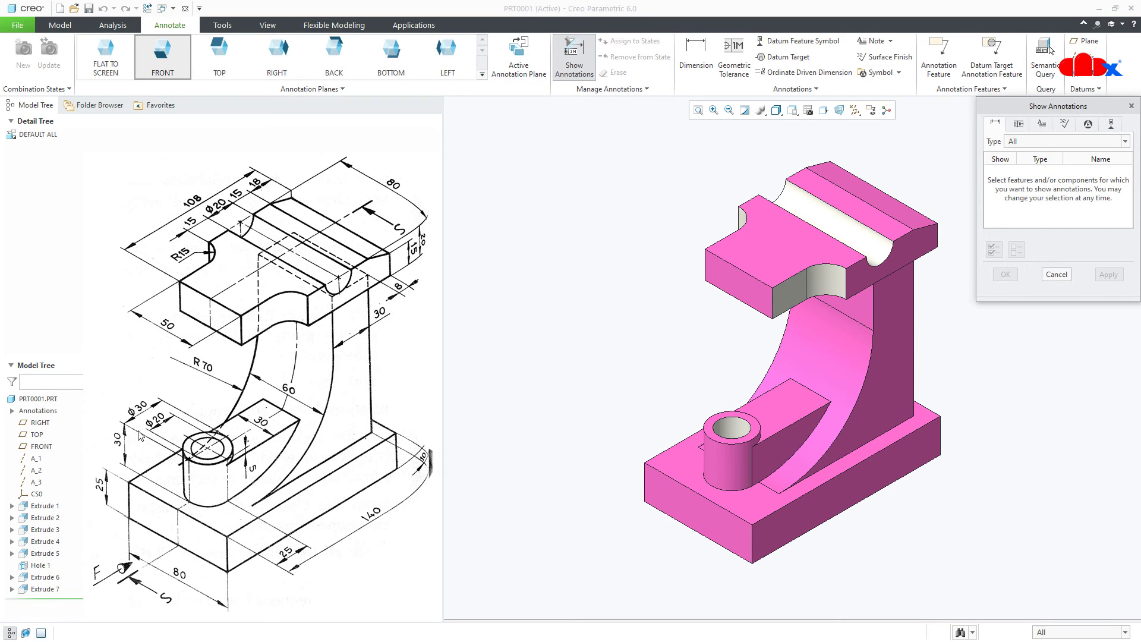
pyautogui.click(45, 506)
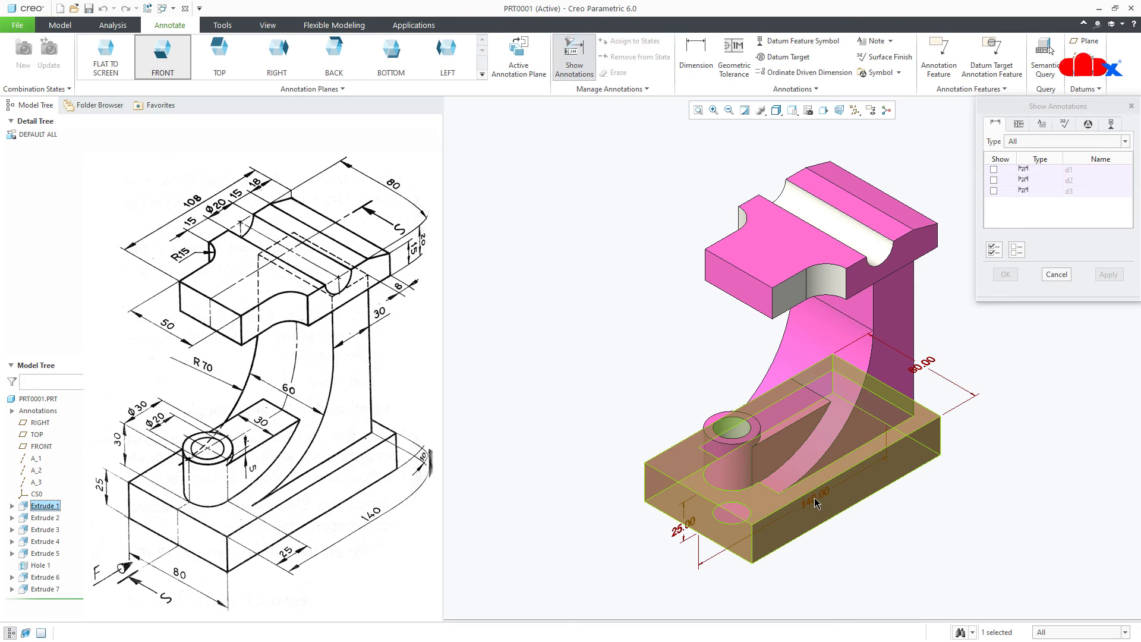
pyautogui.click(994, 169)
pyautogui.click(994, 180)
pyautogui.click(994, 191)
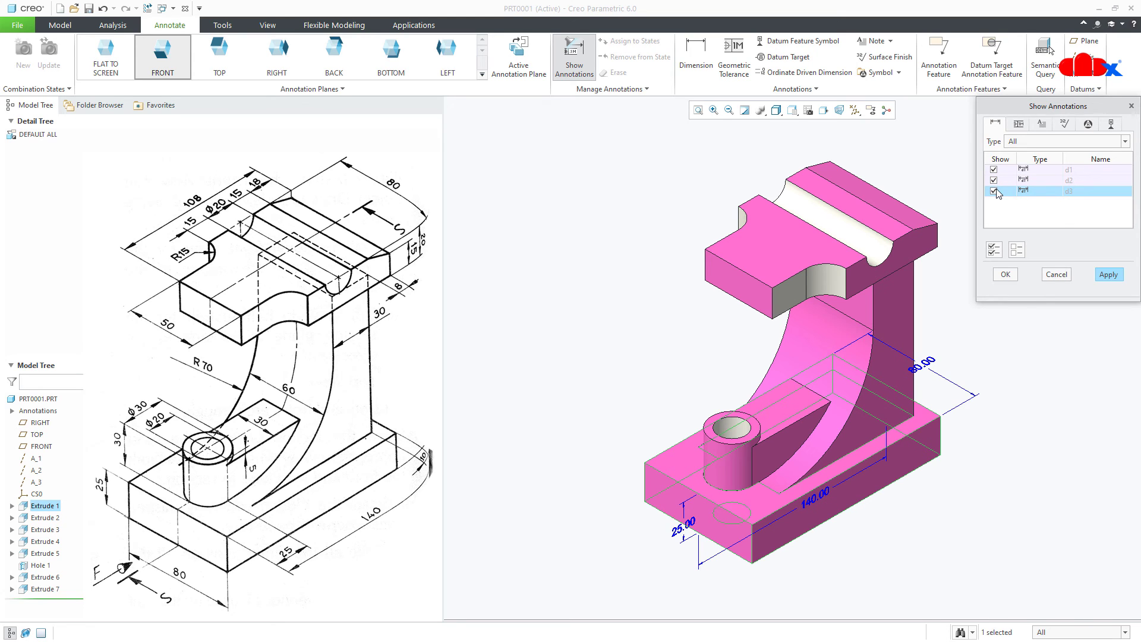
pyautogui.click(1005, 275)
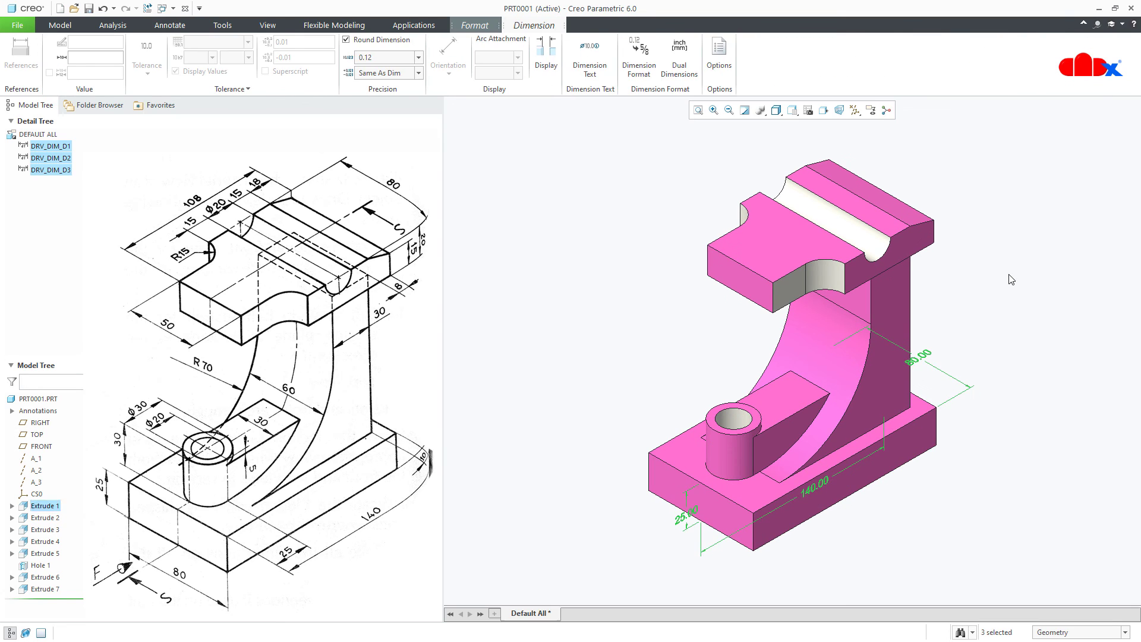
pyautogui.click(1012, 280)
pyautogui.click(871, 109)
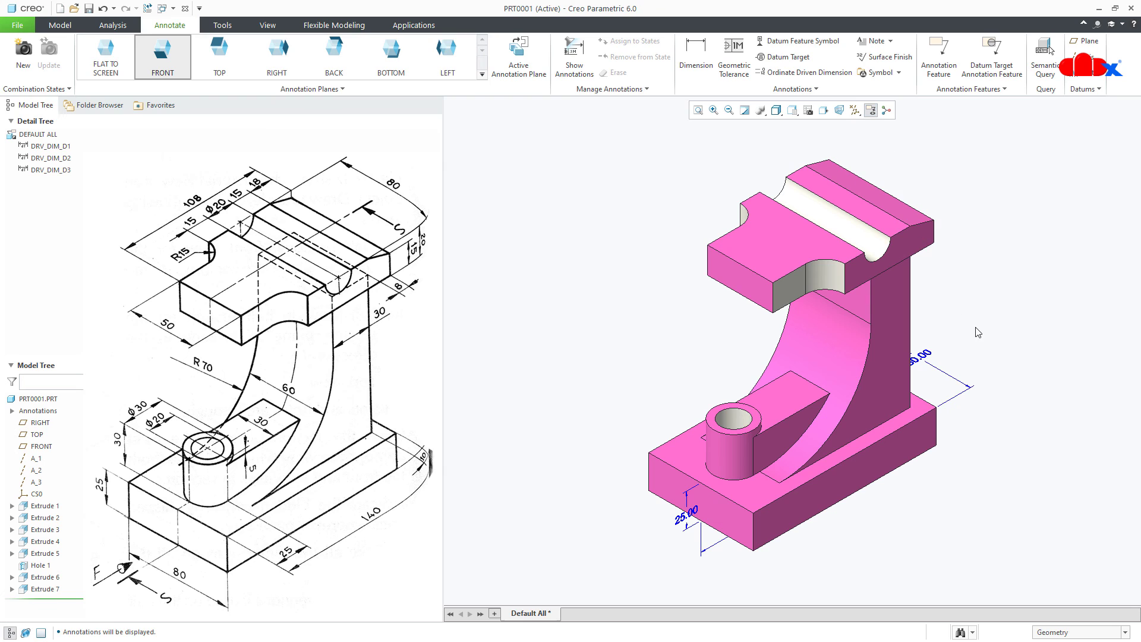
# Move the base block's length, height and width dimensions outward so they sit clear of the model.
pyautogui.click(787, 515)
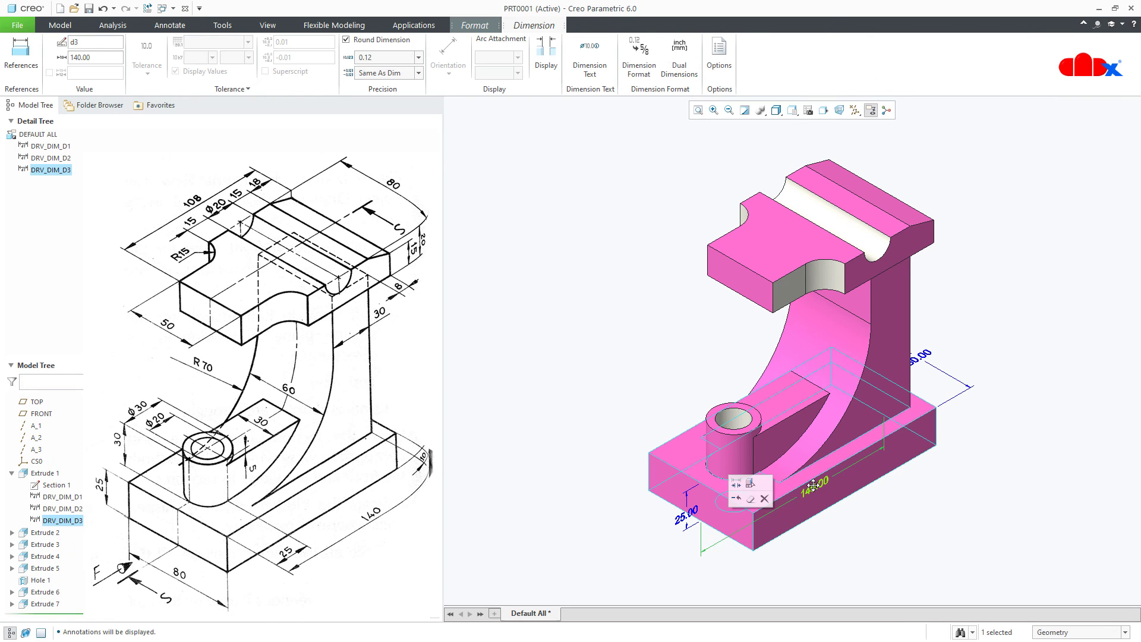
pyautogui.moveTo(833, 546); pyautogui.dragTo(793, 556)
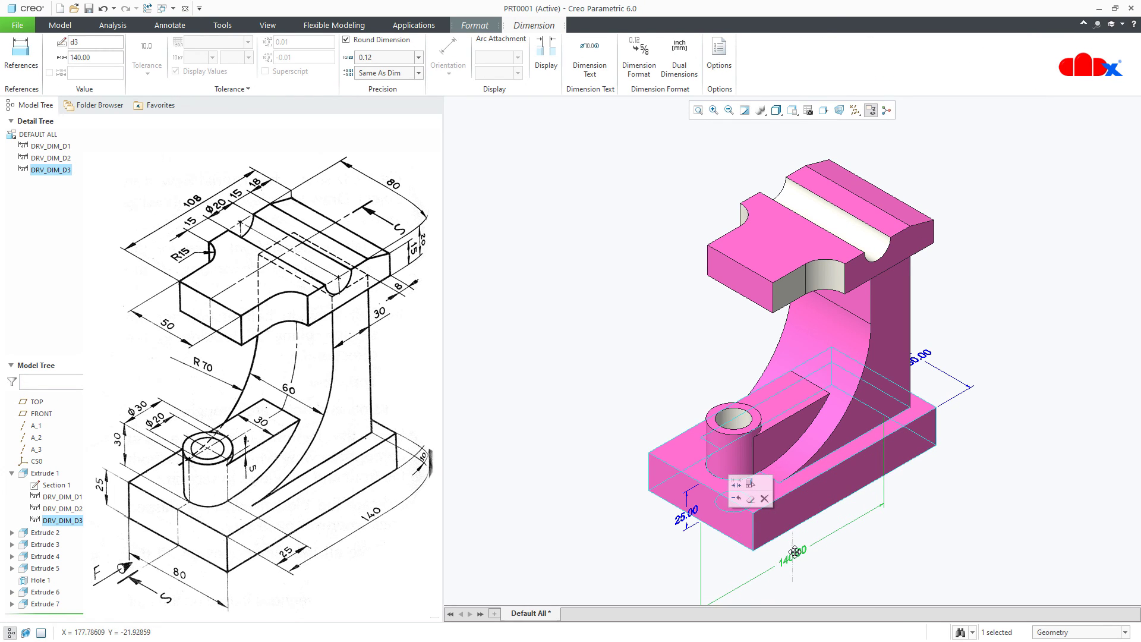
pyautogui.moveTo(689, 516); pyautogui.dragTo(654, 530)
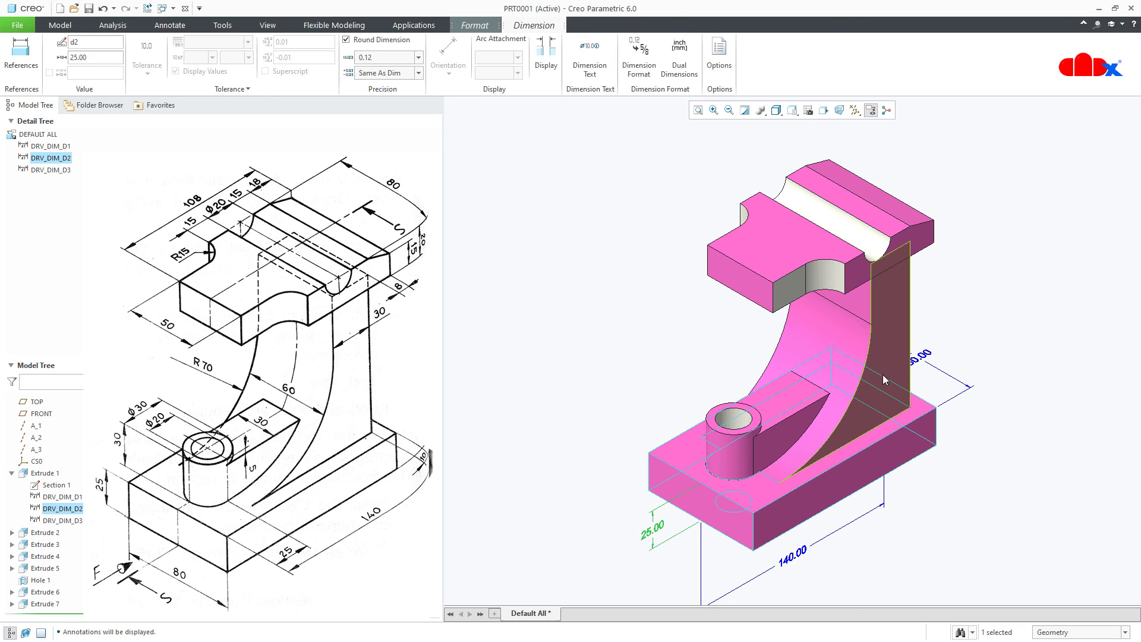
pyautogui.moveTo(918, 363); pyautogui.dragTo(981, 326)
pyautogui.click(1014, 490)
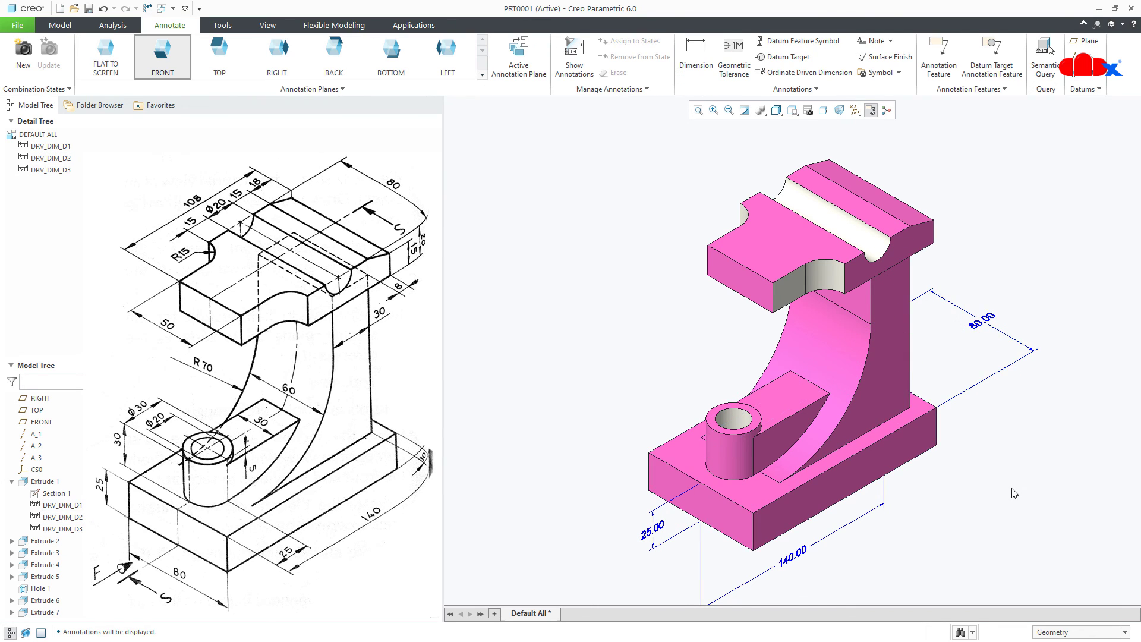
# Show the R70 radius, 110 height and 60 width dimensions of the upright, Extrude 2, as annotations.
pyautogui.click(574, 57)
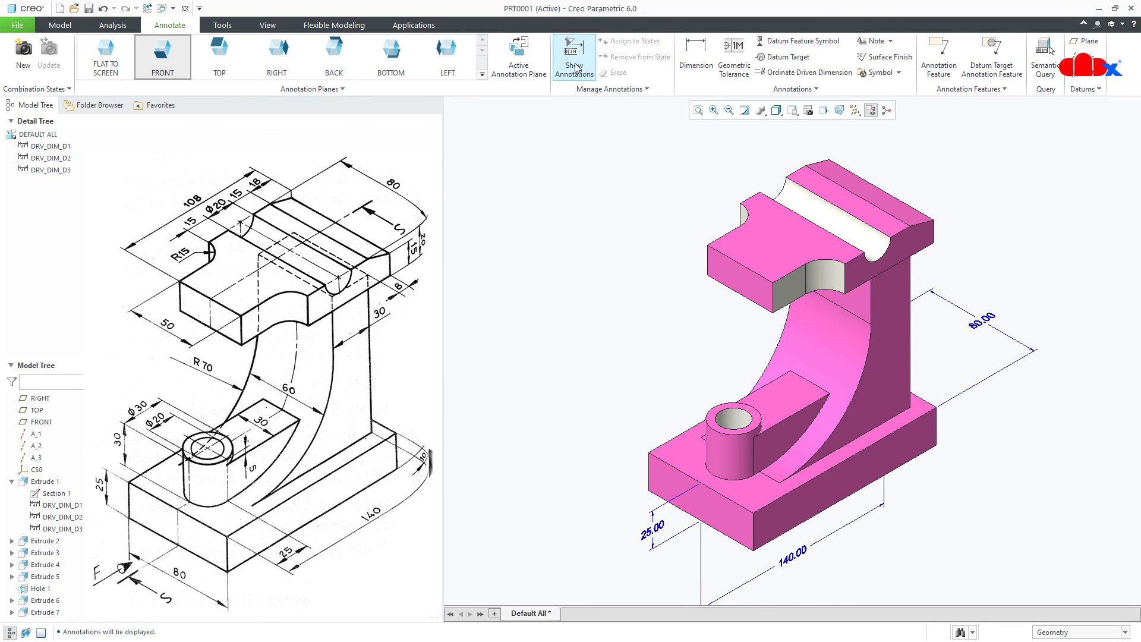
pyautogui.click(42, 541)
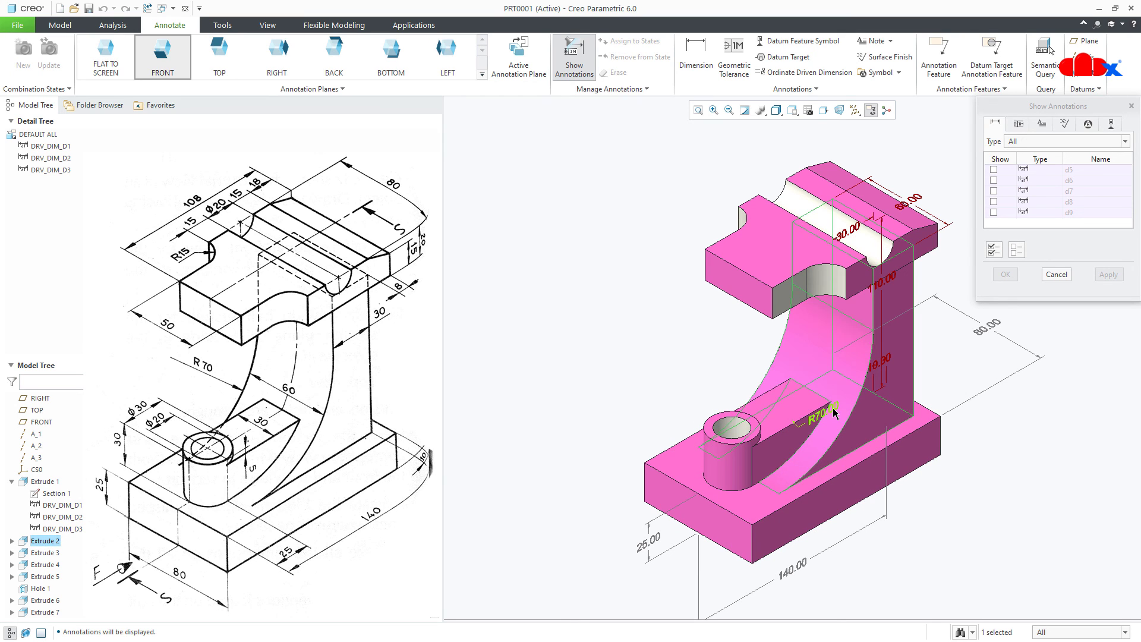
pyautogui.click(883, 283)
pyautogui.click(912, 210)
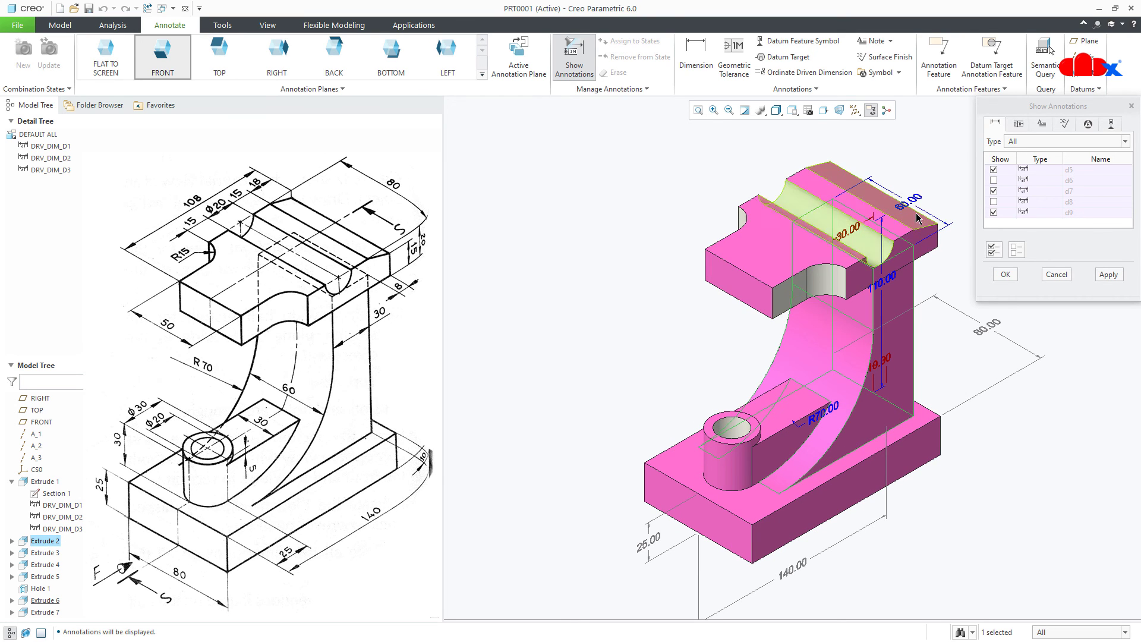
pyautogui.click(1006, 274)
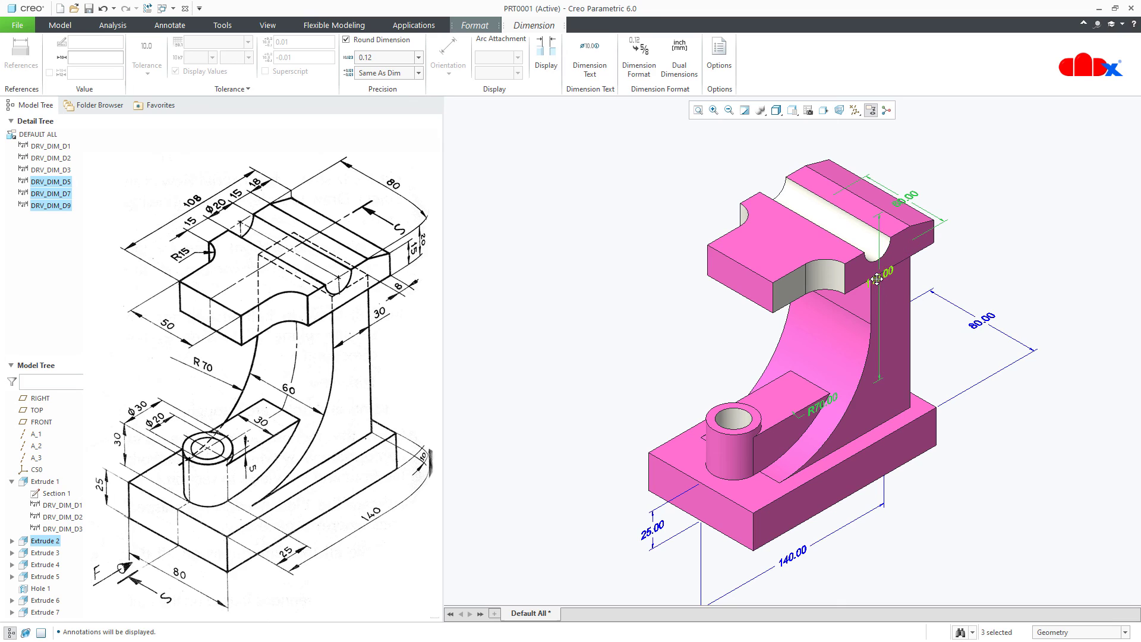
# Move the upright's height, width and radius dimensions outside the model outline.
pyautogui.moveTo(948, 262)
pyautogui.mouseDown()
pyautogui.moveTo(1000, 244)
pyautogui.moveTo(956, 252)
pyautogui.mouseUp()
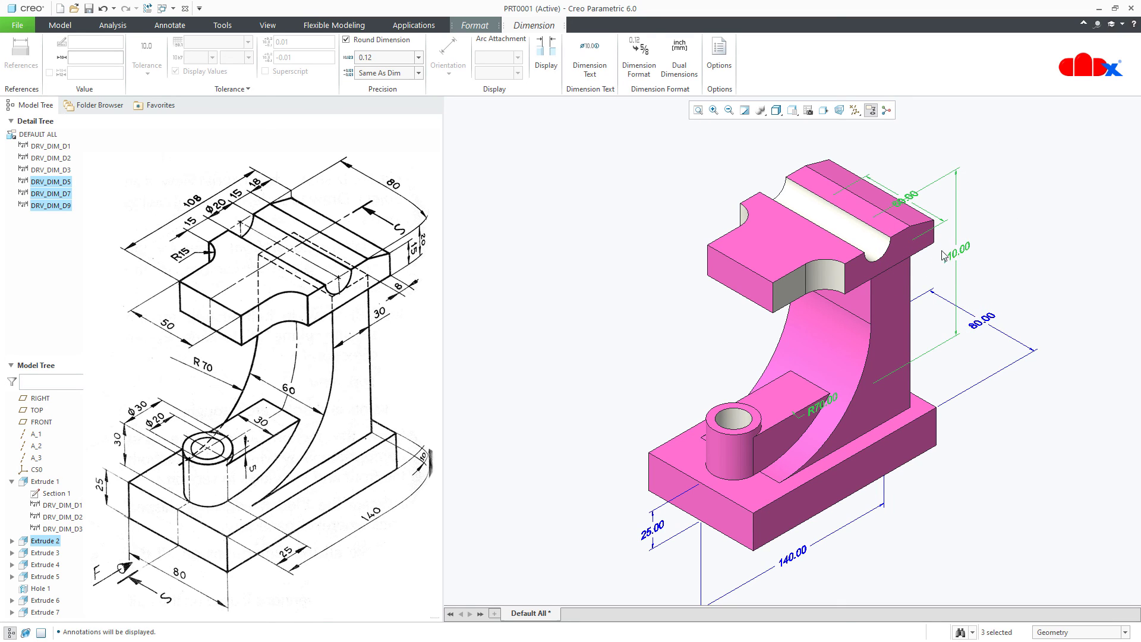
pyautogui.moveTo(908, 196); pyautogui.dragTo(948, 149)
pyautogui.moveTo(823, 406)
pyautogui.mouseDown()
pyautogui.moveTo(832, 434)
pyautogui.moveTo(797, 485)
pyautogui.moveTo(954, 423)
pyautogui.moveTo(999, 441)
pyautogui.mouseUp()
pyautogui.click(998, 522)
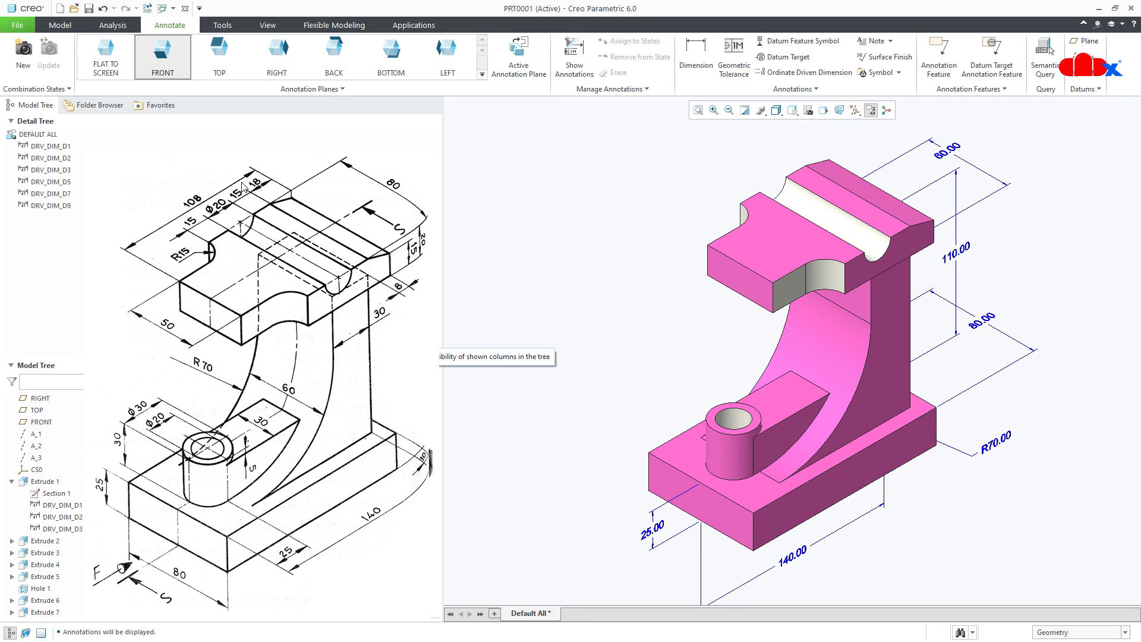
# Dimension the top plate's overall length on the TOP annotation plane, placing the text above the plate's side.
pyautogui.click(707, 68)
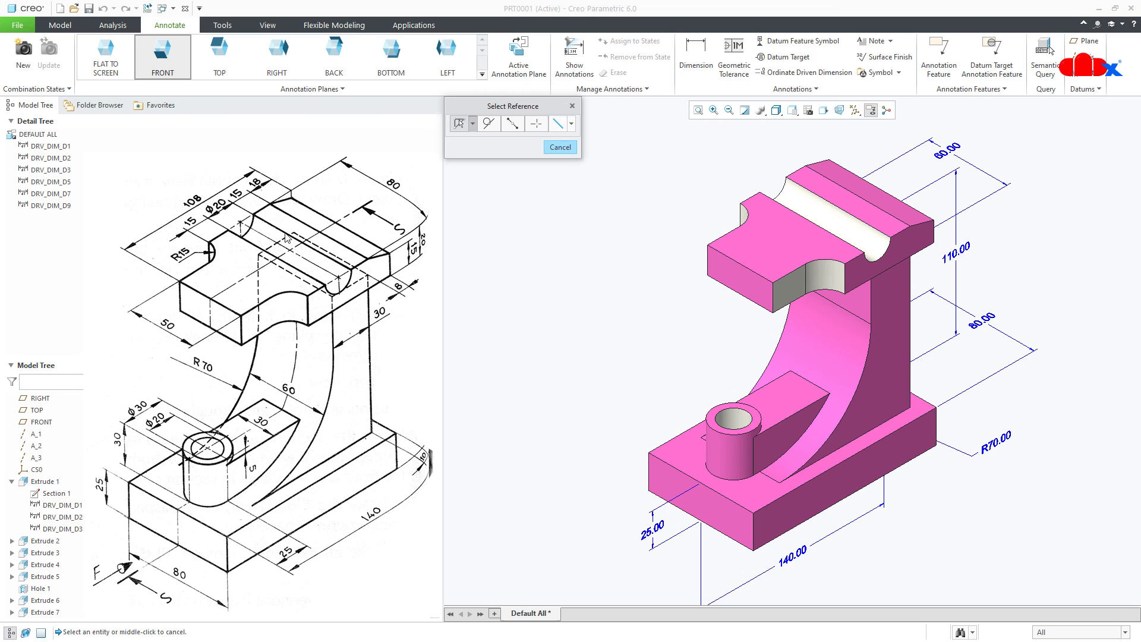
pyautogui.click(221, 64)
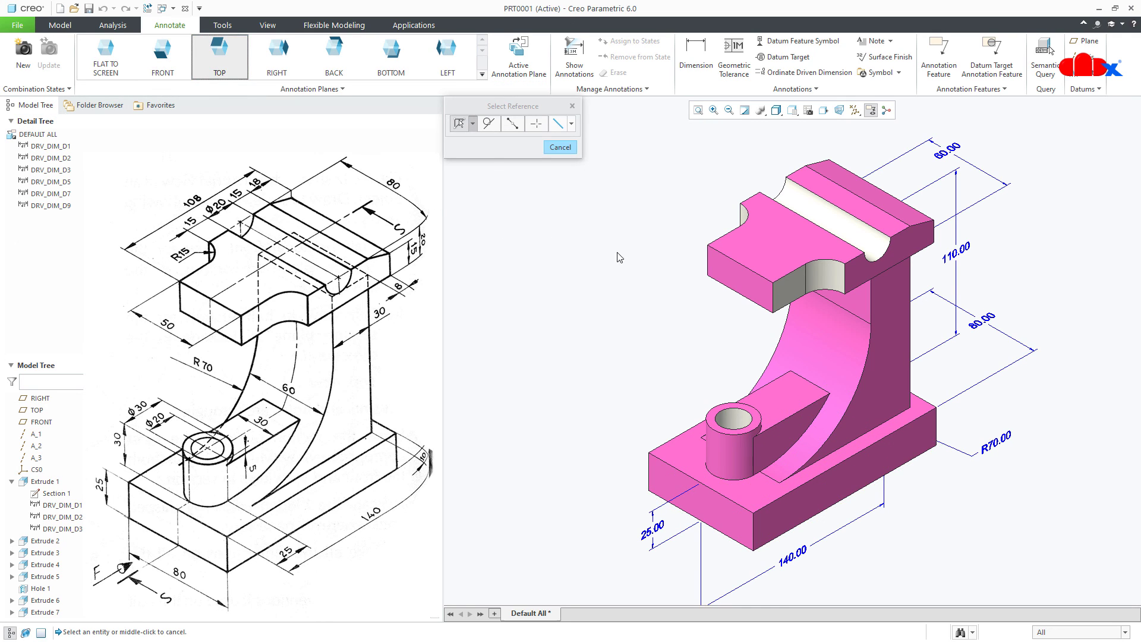
pyautogui.click(722, 256)
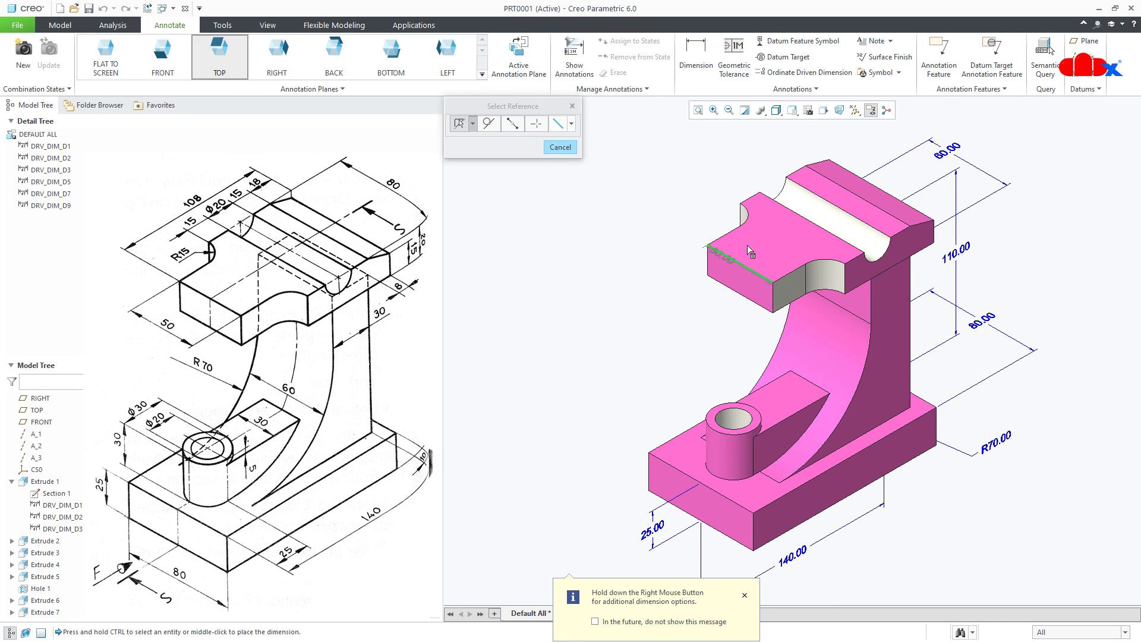
pyautogui.keyDown('ctrl'); pyautogui.click(881, 189); pyautogui.keyUp('ctrl')
pyautogui.middleClick(740, 173)
pyautogui.middleClick(725, 209)
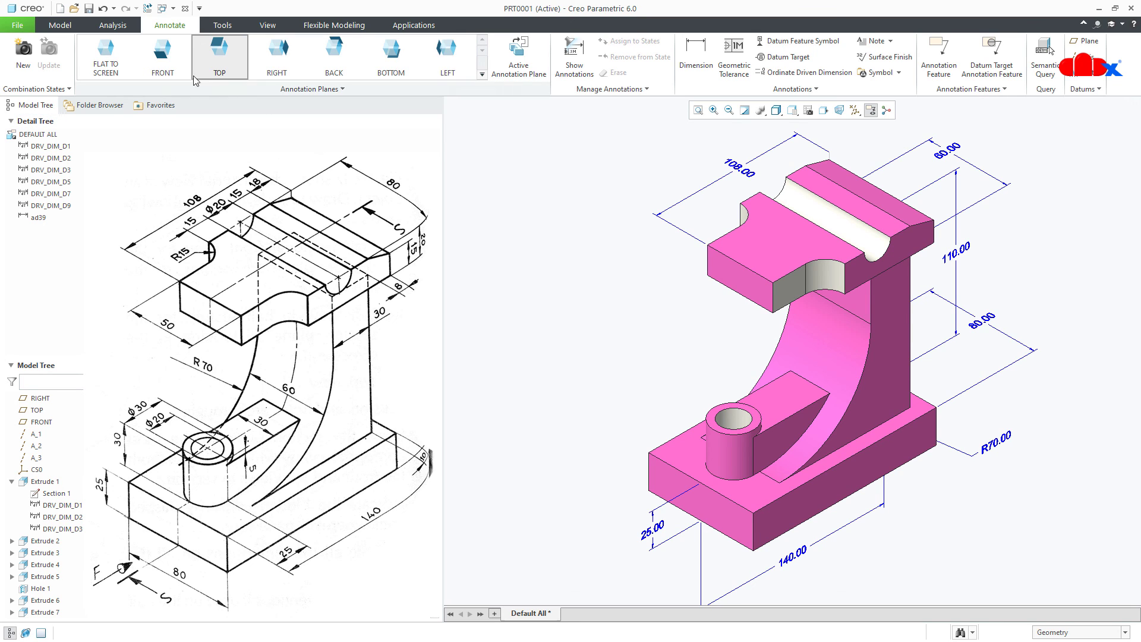
# Dimension the lower edge of the base block's short front face on the FRONT annotation plane, placing the text below the block.
pyautogui.click(166, 64)
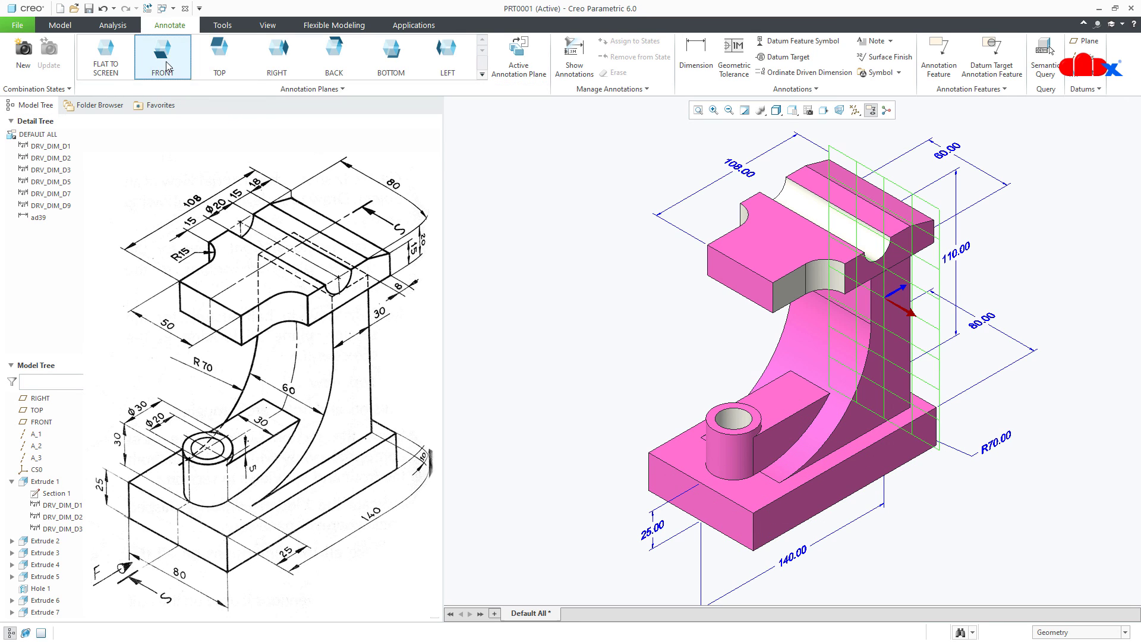
pyautogui.click(696, 57)
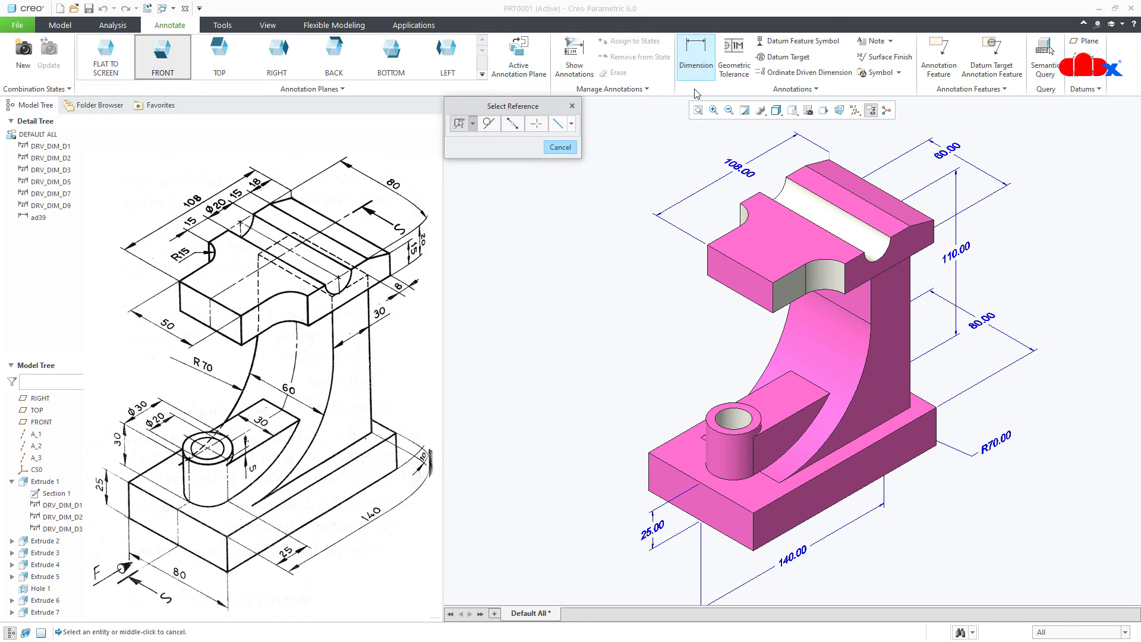
pyautogui.click(660, 498)
pyautogui.middleClick(669, 575)
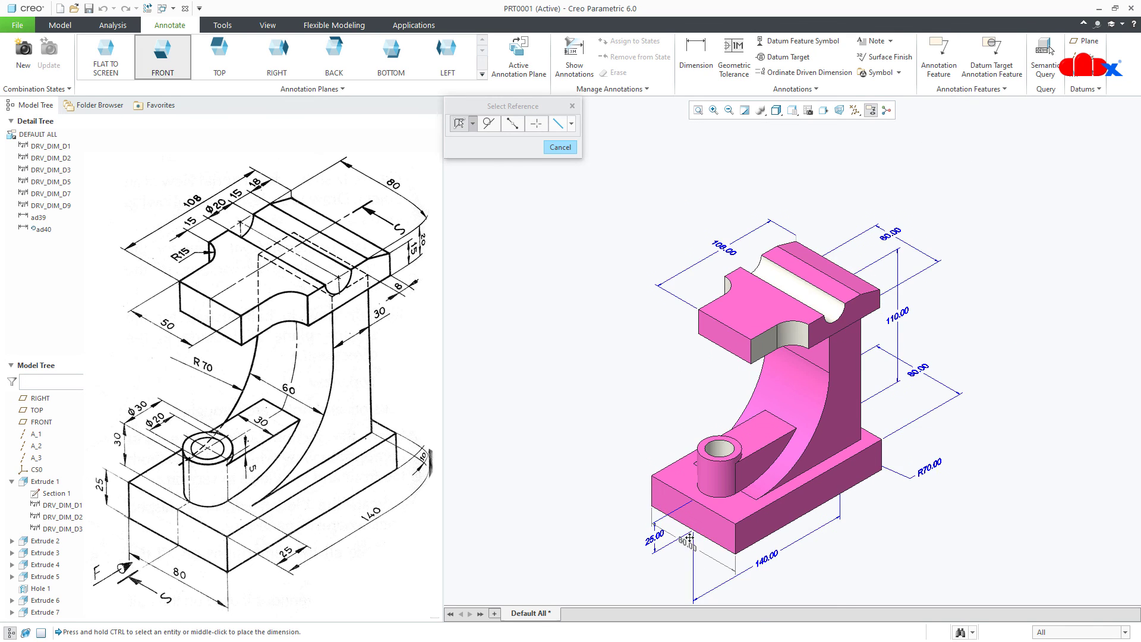
pyautogui.scroll(-5, 690, 535)
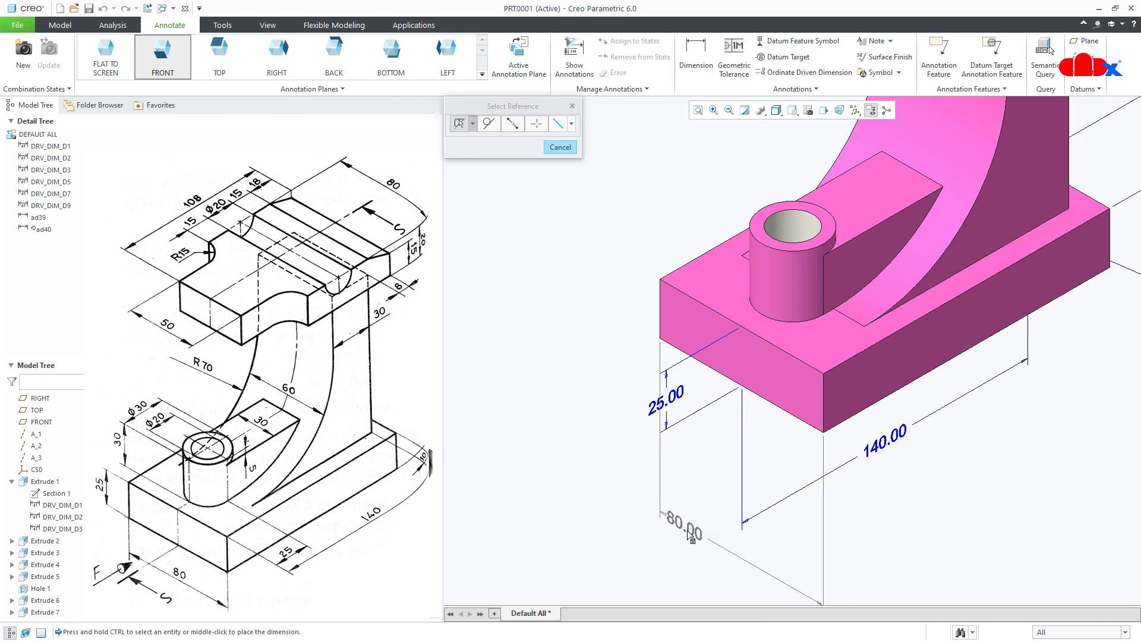
pyautogui.middleClick(723, 533)
pyautogui.scroll(5, 722, 533)
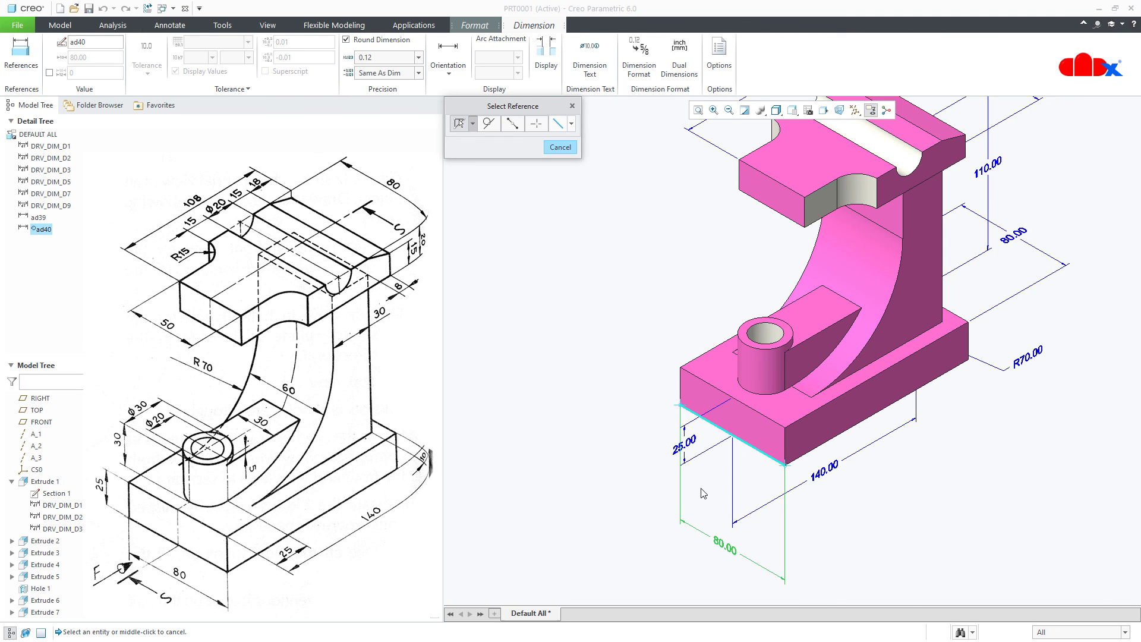
pyautogui.middleClick(704, 499)
pyautogui.keyDown('shift'); pyautogui.moveTo(704, 498); pyautogui.dragTo(674, 584, button='middle'); pyautogui.keyUp('shift')
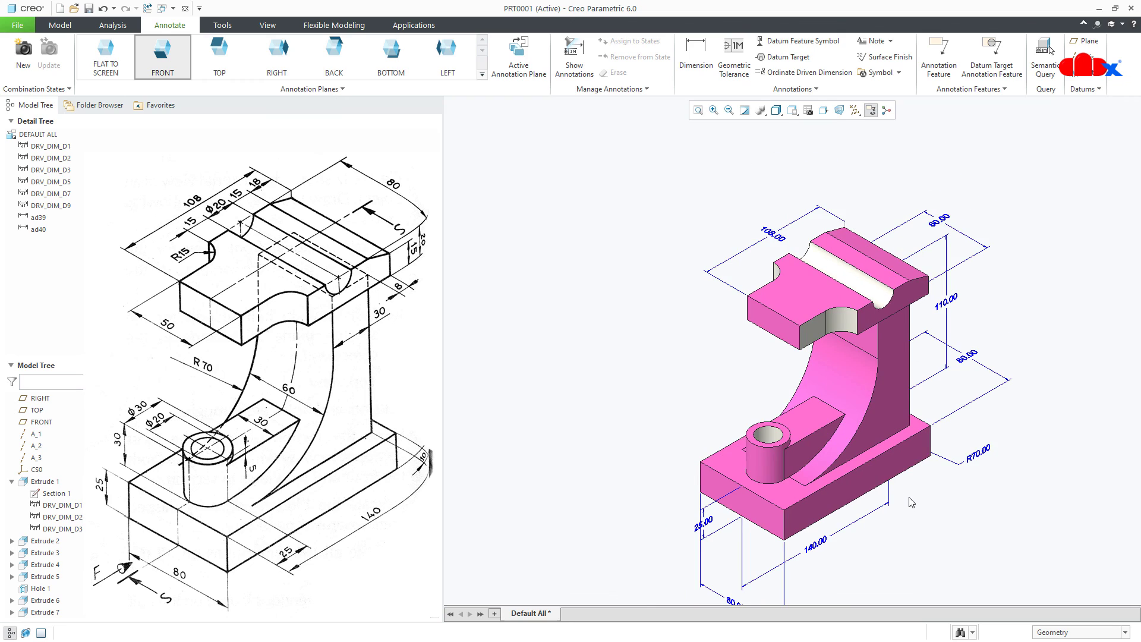
pyautogui.keyDown('ctrl'); pyautogui.moveTo(908, 497); pyautogui.dragTo(879, 446, button='middle'); pyautogui.keyUp('ctrl')
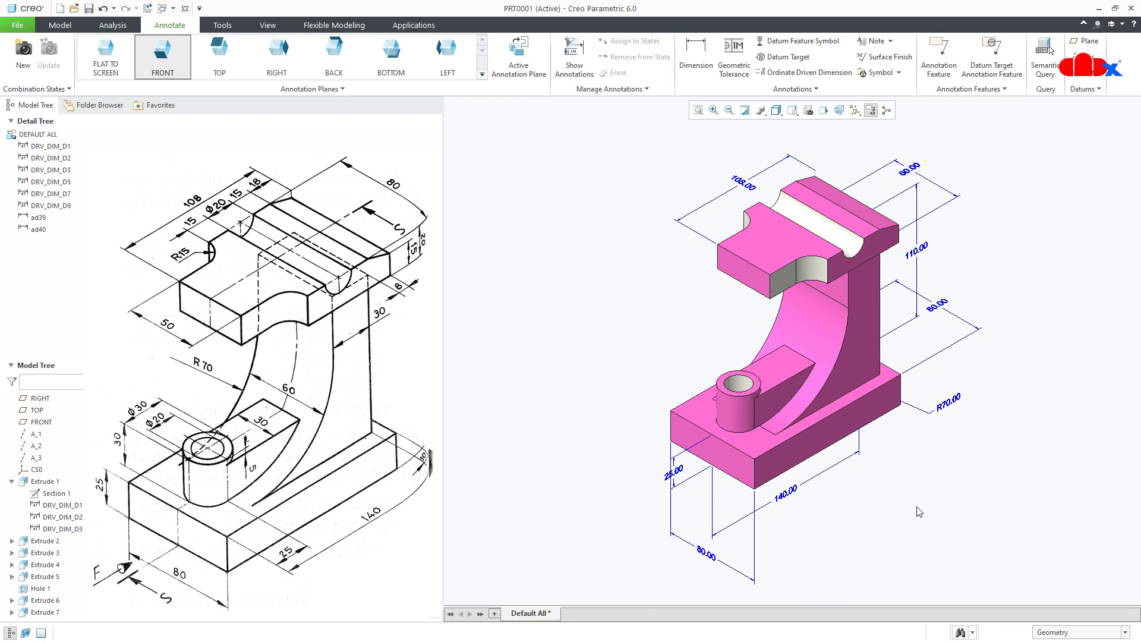
# Hide the annotations and return to the modeling tools with the part in its default orientation.
pyautogui.click(871, 111)
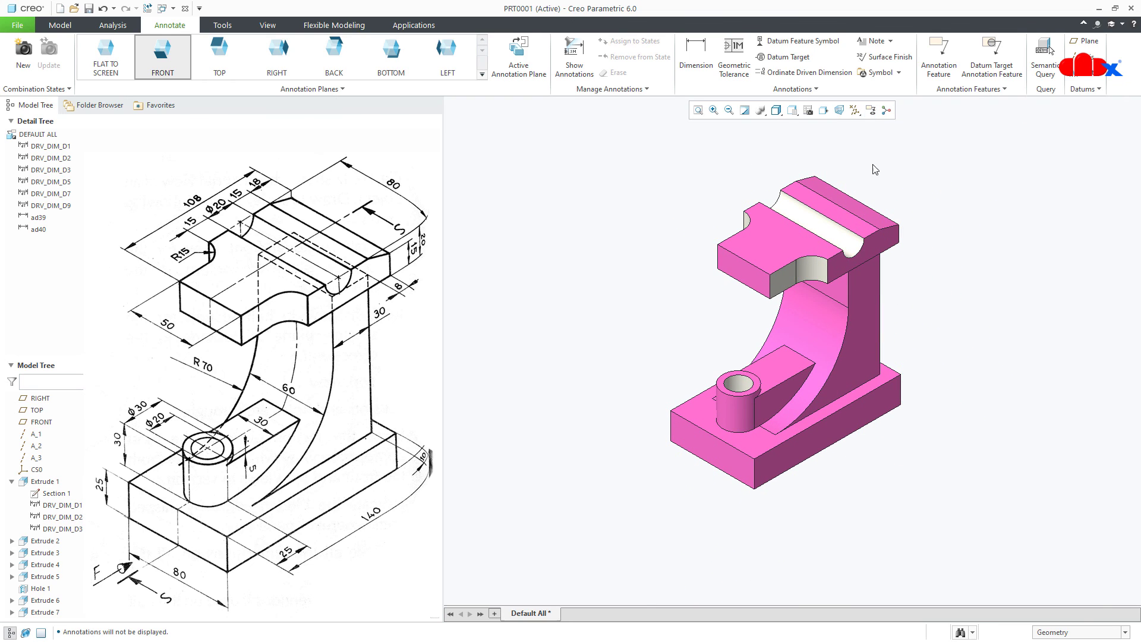
pyautogui.hotkey('ctrl', 'd')
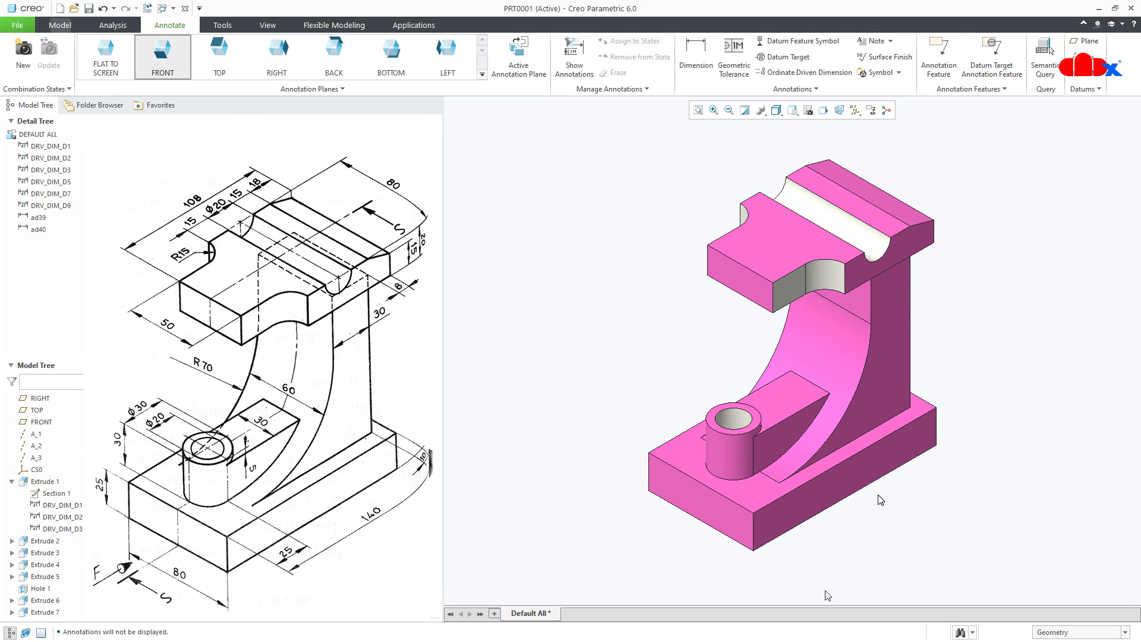
pyautogui.click(54, 24)
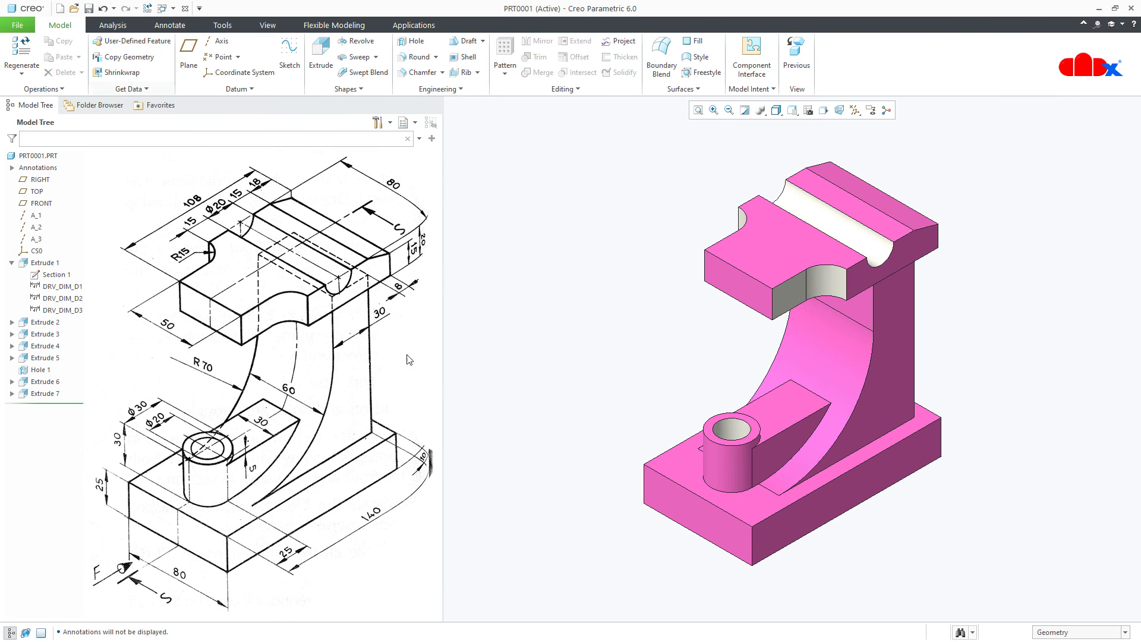